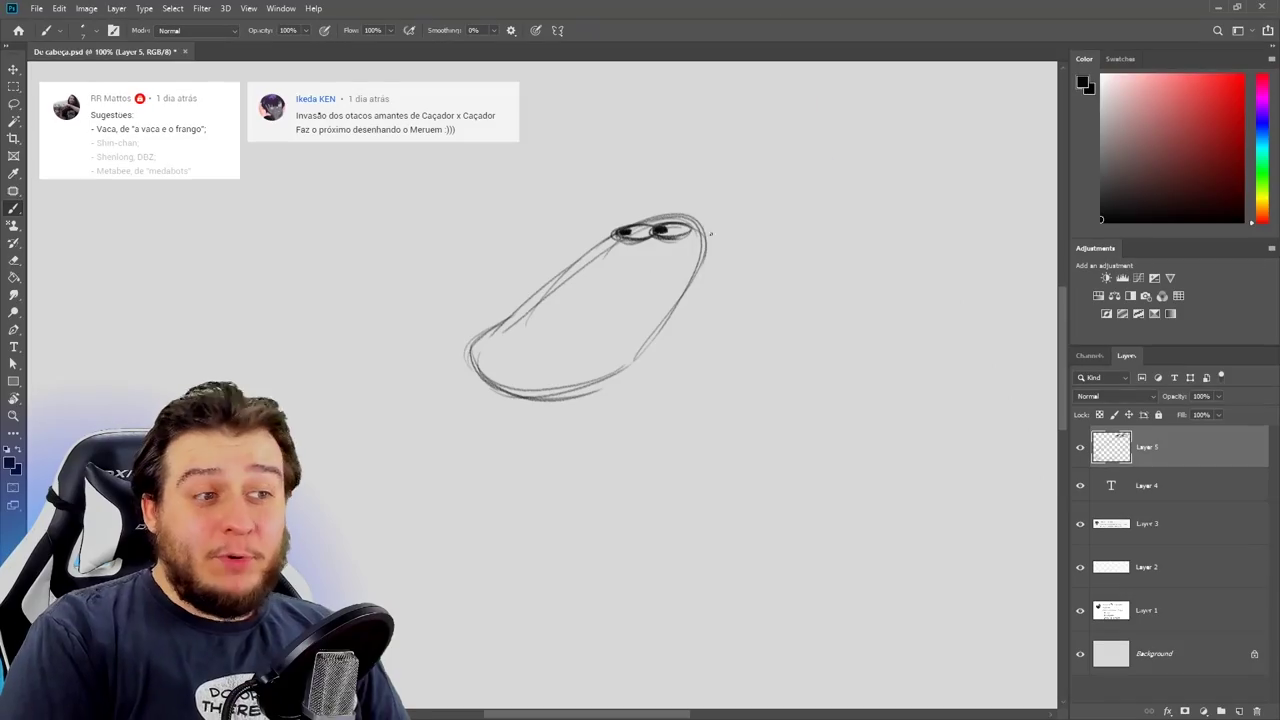
Step: Sketch the cow's ears on both sides of the eyes and two small horns on top of the head
mouse_move(704, 231)
left_mouse_down()
mouse_move(716, 244)
mouse_move(756, 238)
left_mouse_up()
left_click_drag(638, 220, 614, 235)
key("ctrl+z")
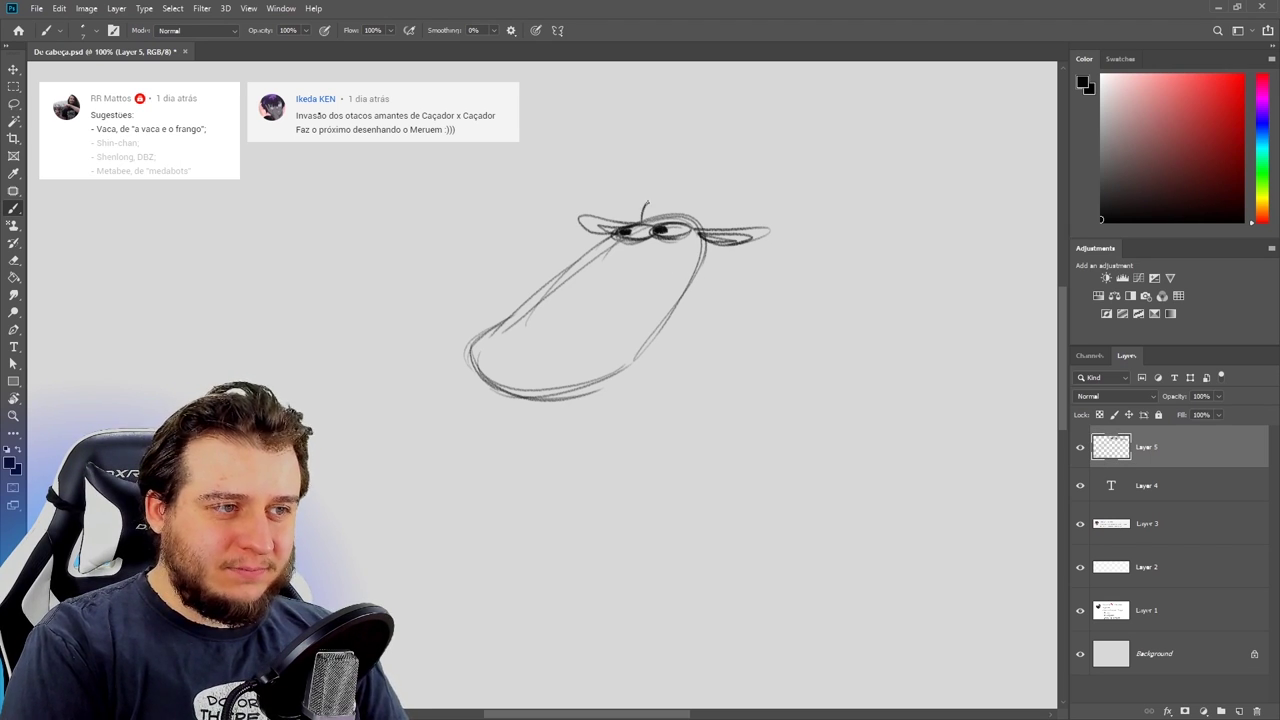
key("ctrl+z")
mouse_move(660, 217)
left_mouse_down()
mouse_move(660, 230)
mouse_move(660, 216)
mouse_move(692, 220)
left_mouse_up()
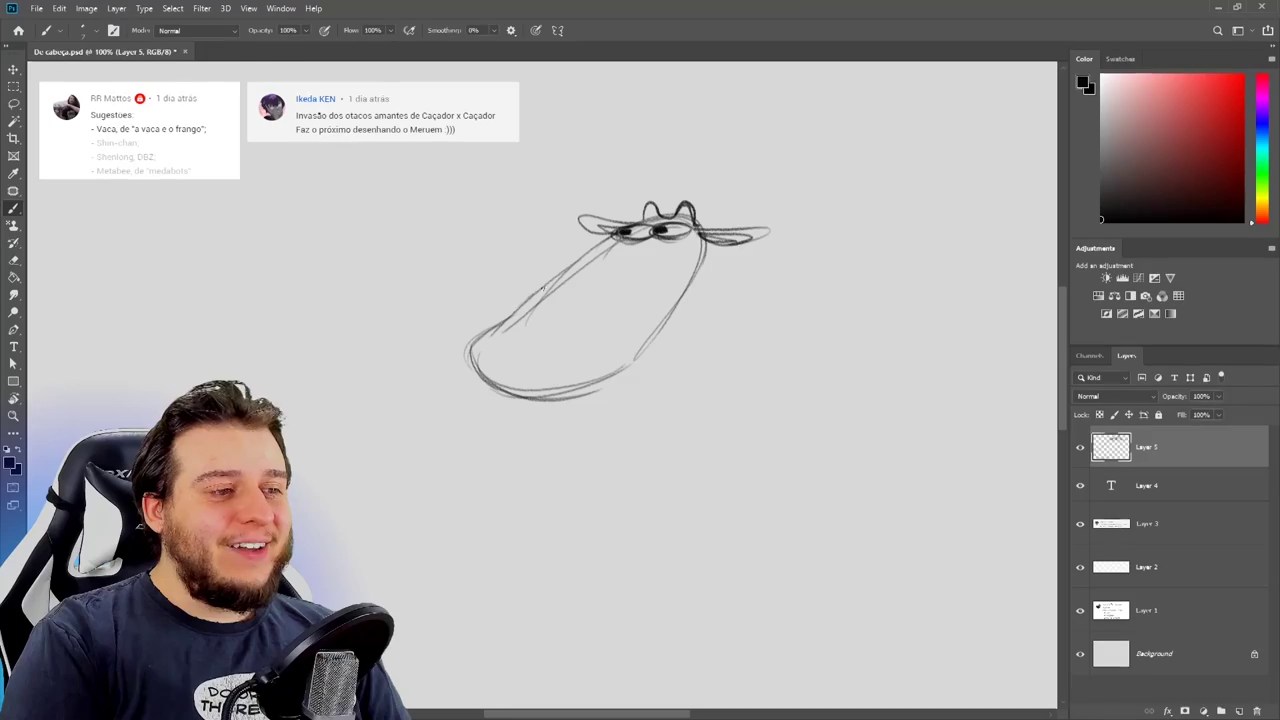
Step: Sketch a curved muzzle boundary across the snout, from its upper edge around to the jaw
left_click_drag(543, 288, 669, 290)
key("ctrl+z")
mouse_move(527, 305)
left_mouse_down()
mouse_move(630, 277)
mouse_move(656, 328)
left_mouse_up()
key("ctrl+z")
mouse_move(533, 297)
left_mouse_down()
mouse_move(645, 277)
mouse_move(651, 337)
mouse_move(610, 375)
left_mouse_up()
left_click_drag(616, 233, 500, 325)
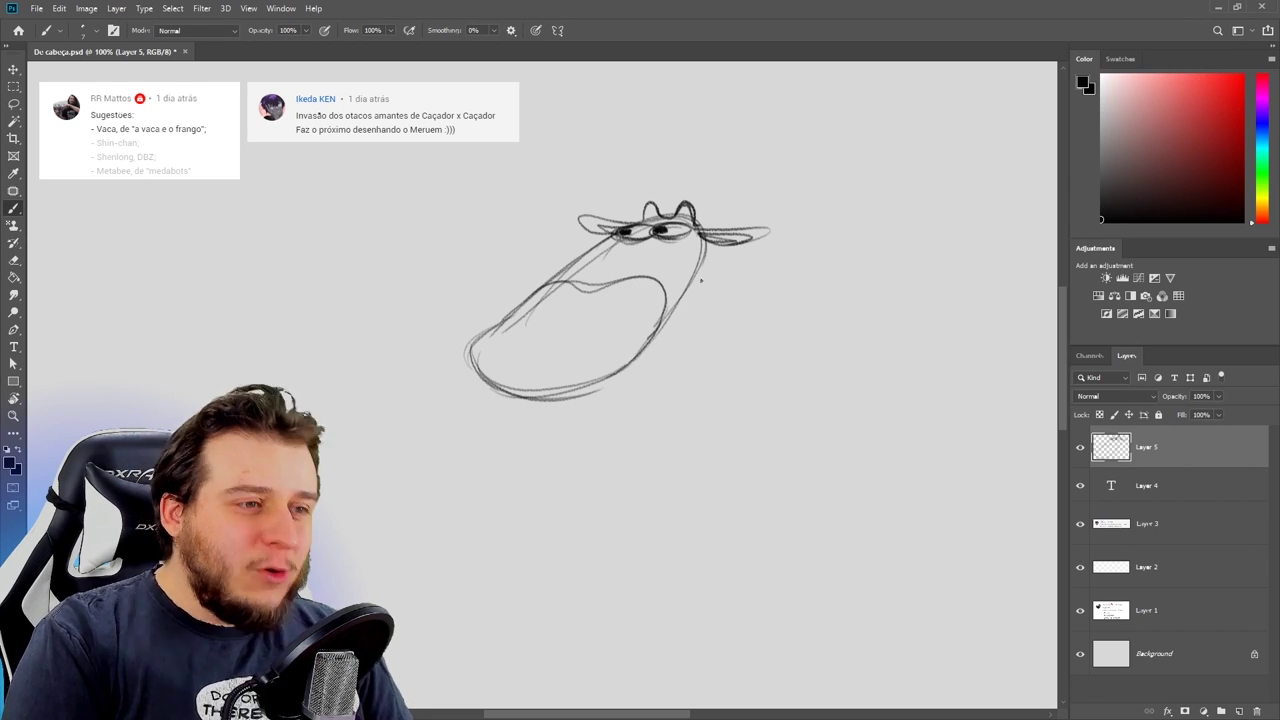
Step: Sketch the cheek creases at the back of the head and a mouth line running down to the jaw
mouse_move(706, 262)
left_mouse_down()
mouse_move(680, 271)
mouse_move(684, 258)
left_mouse_up()
left_click_drag(694, 246, 678, 262)
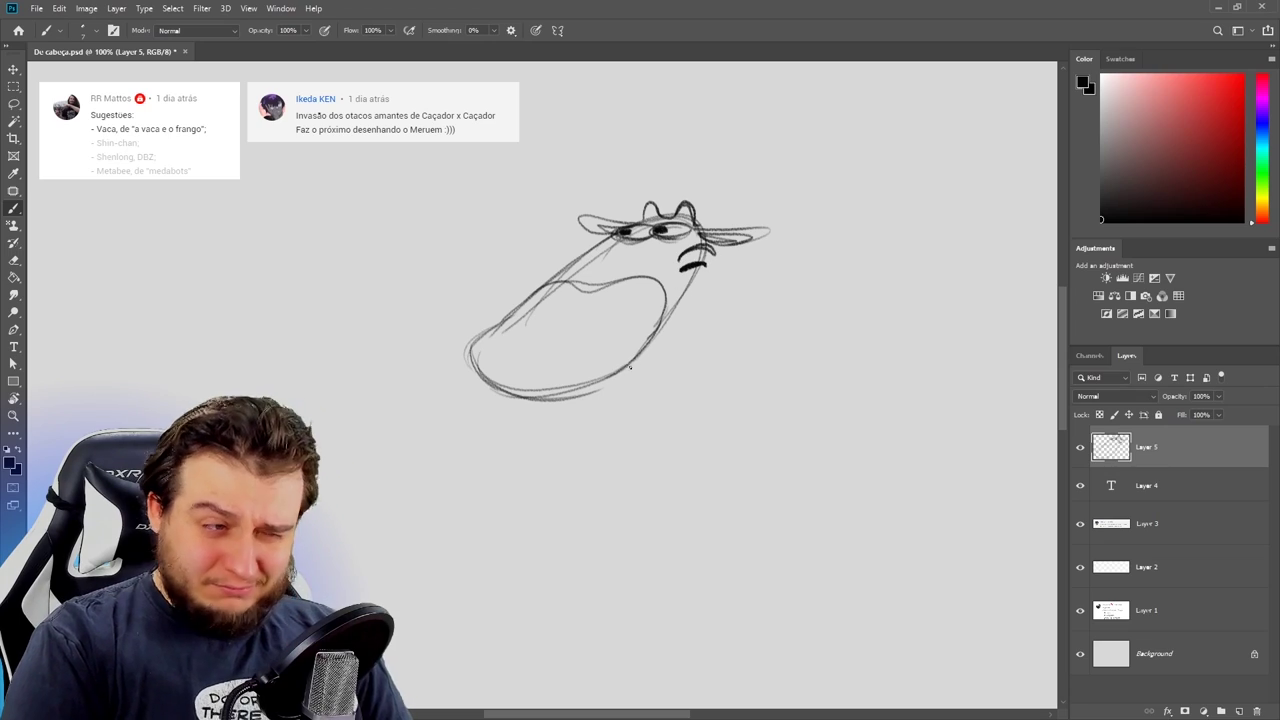
left_click_drag(604, 236, 583, 252)
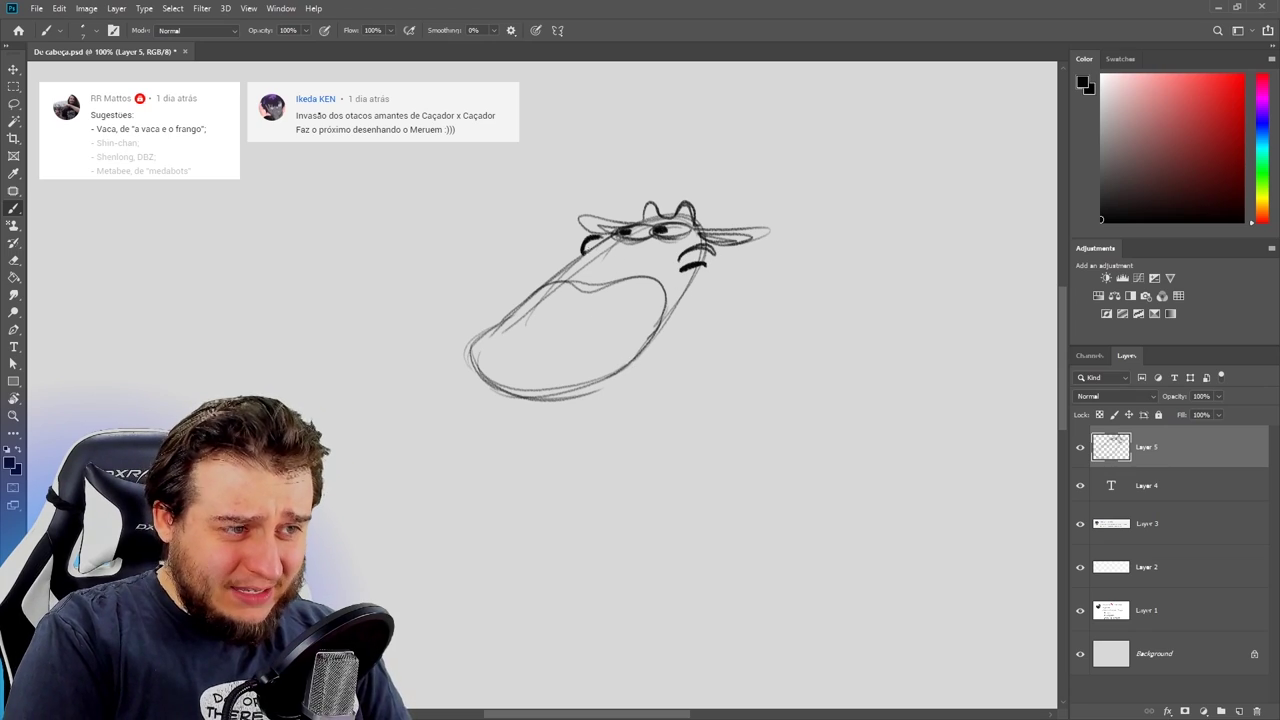
key("ctrl+z")
left_click_drag(690, 270, 648, 346)
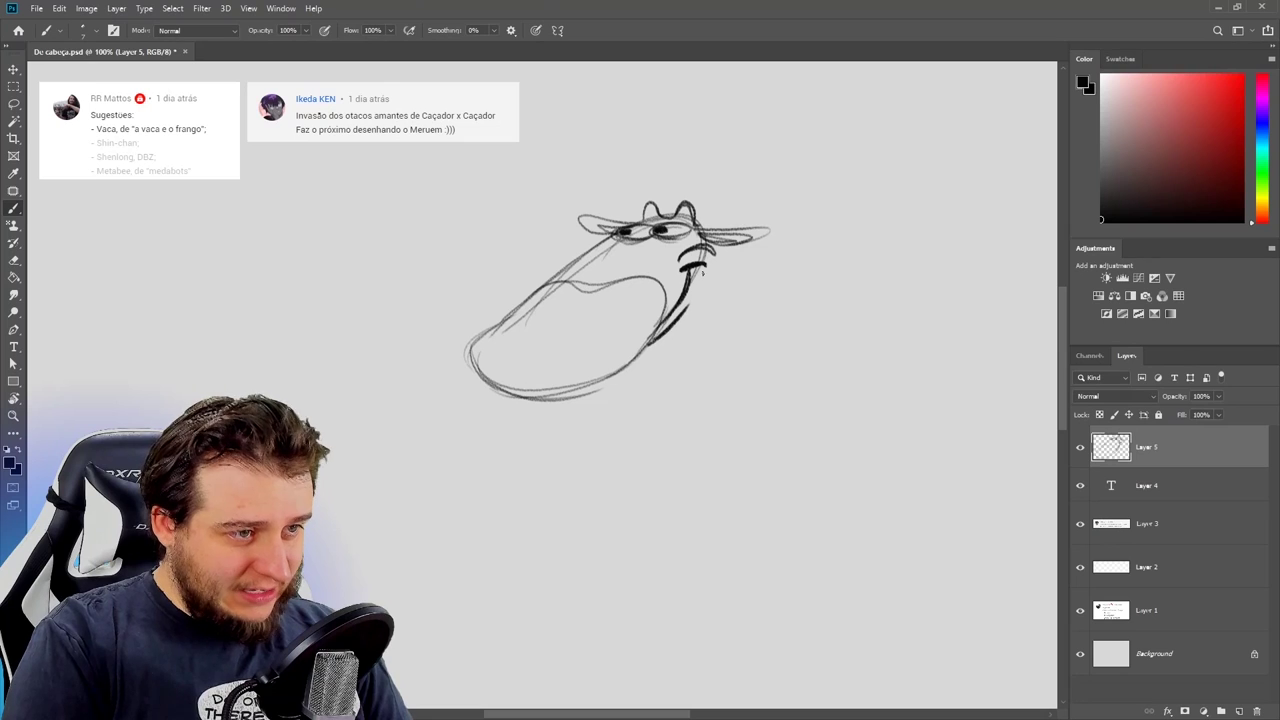
left_click_drag(711, 257, 694, 310)
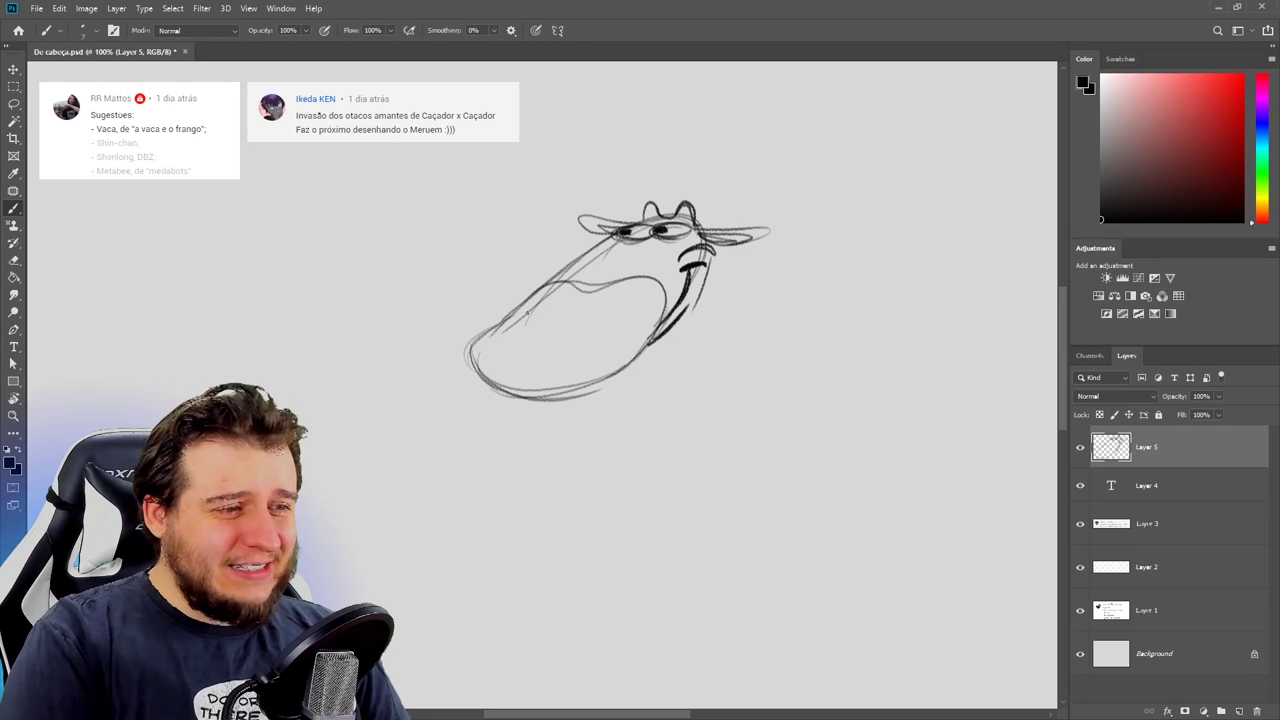
Step: Sketch oval nostrils at the snout's tip and side, with a curved crease above the near one
left_click_drag(564, 358, 635, 318)
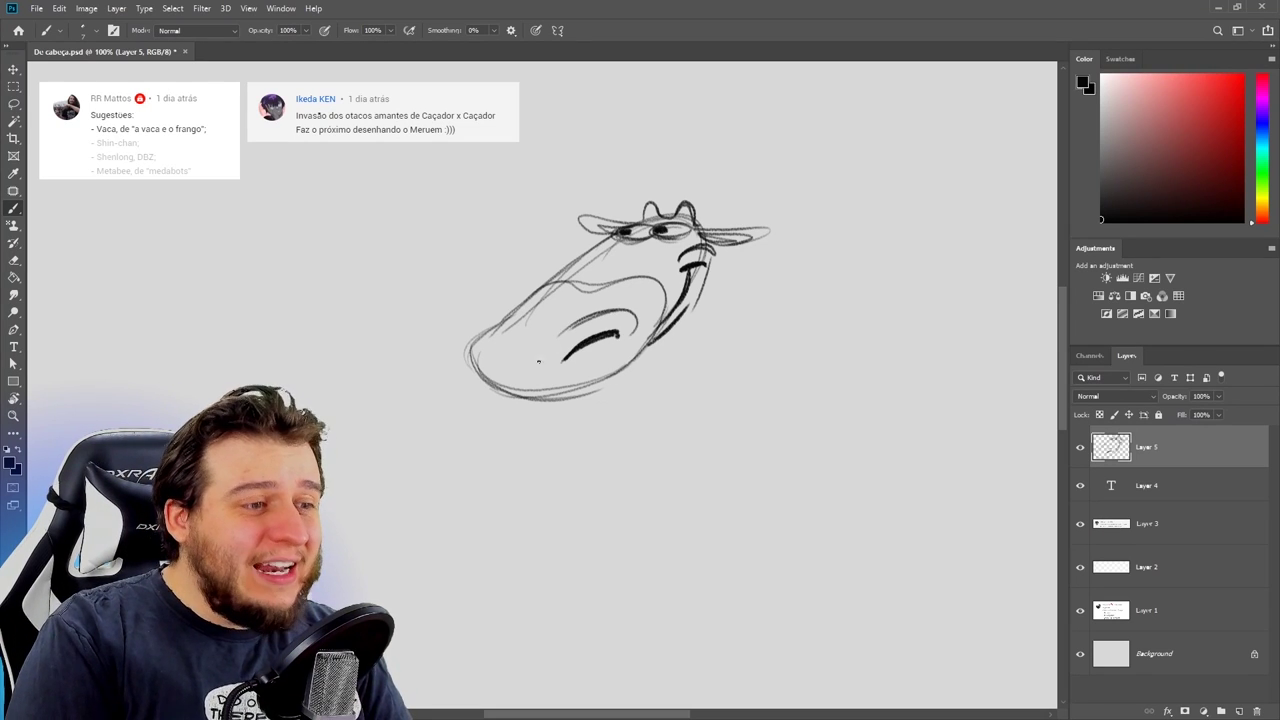
key("ctrl+z")
key("ctrl+z")
key("ctrl+z")
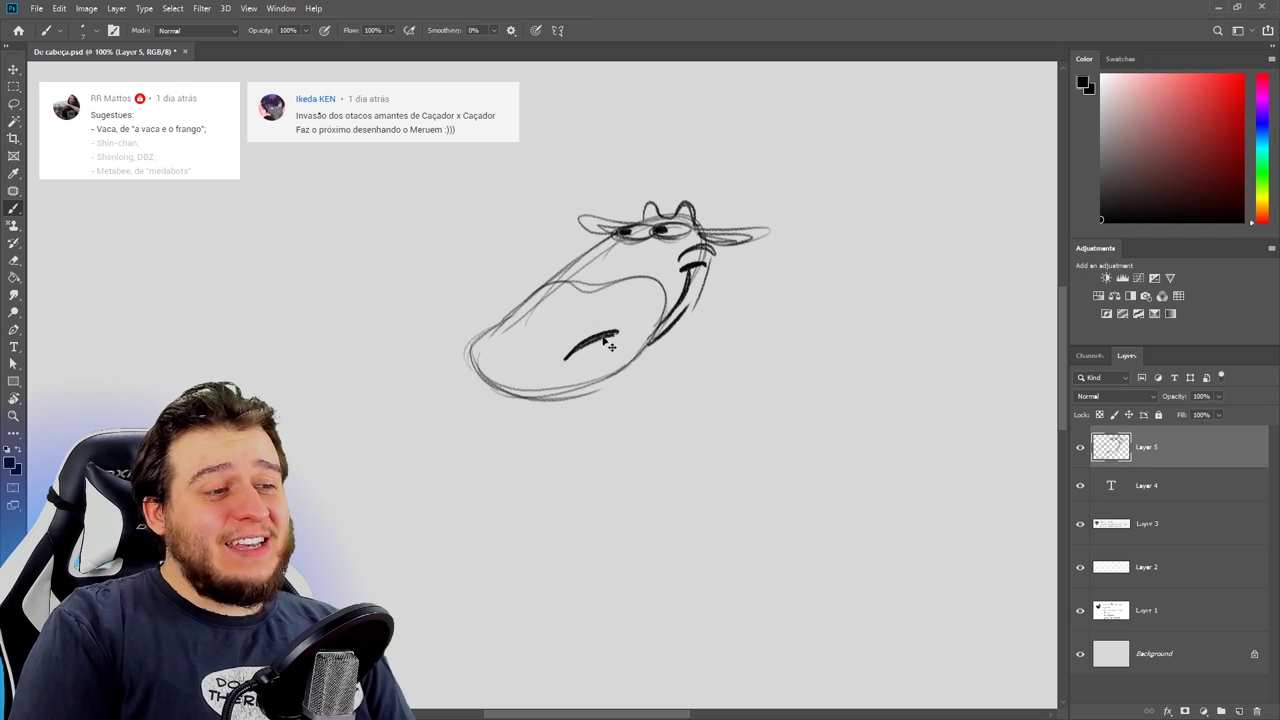
left_click_drag(610, 326, 574, 350)
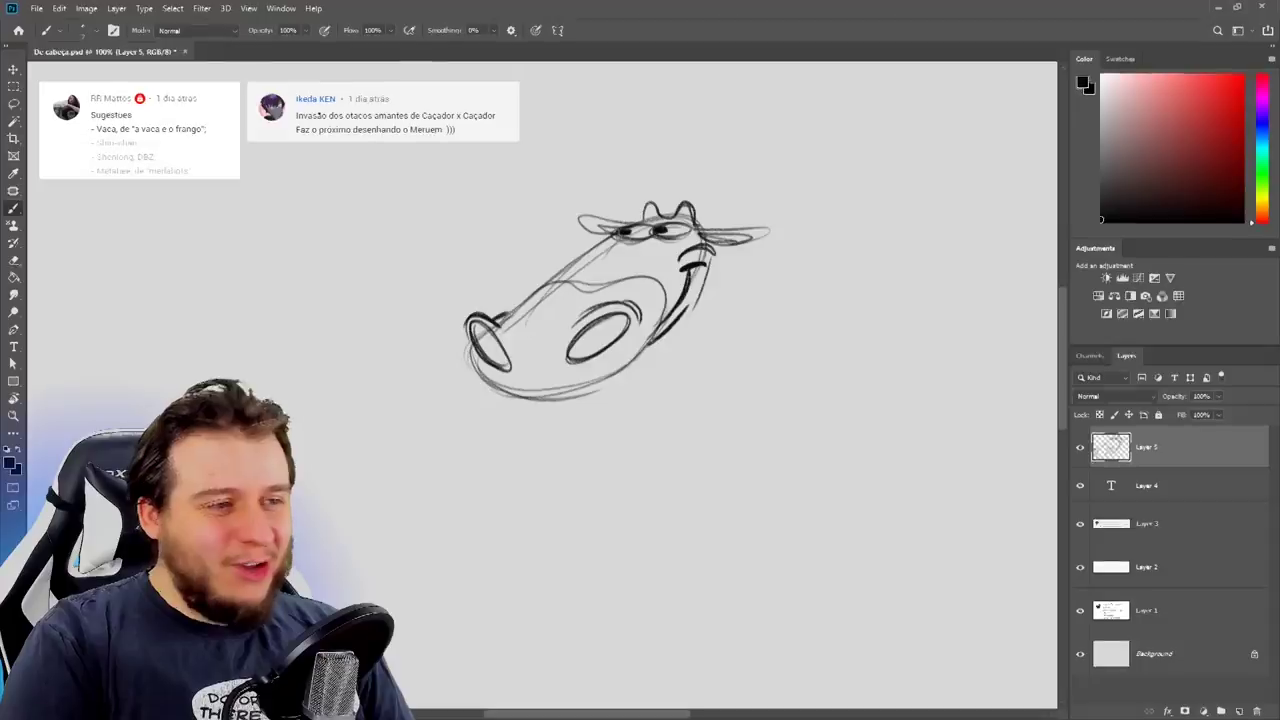
Step: Erase the rough upper snout line and redraw the forehead and snout bridge with darker strokes
key("e")
left_click_drag(563, 266, 534, 292)
key("b")
left_click_drag(619, 234, 572, 283)
left_click_drag(573, 281, 515, 315)
left_click_drag(571, 283, 498, 322)
Step: Darken the underside of the muzzle and sketch a small lower lip beneath it
mouse_move(476, 364)
left_mouse_down()
mouse_move(556, 402)
mouse_move(626, 388)
mouse_move(660, 334)
left_mouse_up()
mouse_move(548, 400)
left_mouse_down()
mouse_move(580, 395)
mouse_move(566, 401)
left_mouse_up()
key("ctrl+z")
key("ctrl+z")
Step: Erase the cheek creases and mouth line, and redraw the jaw edge and the back of the head
key("e")
mouse_move(704, 252)
left_mouse_down()
mouse_move(702, 288)
mouse_move(684, 318)
mouse_move(664, 320)
left_mouse_up()
key("b")
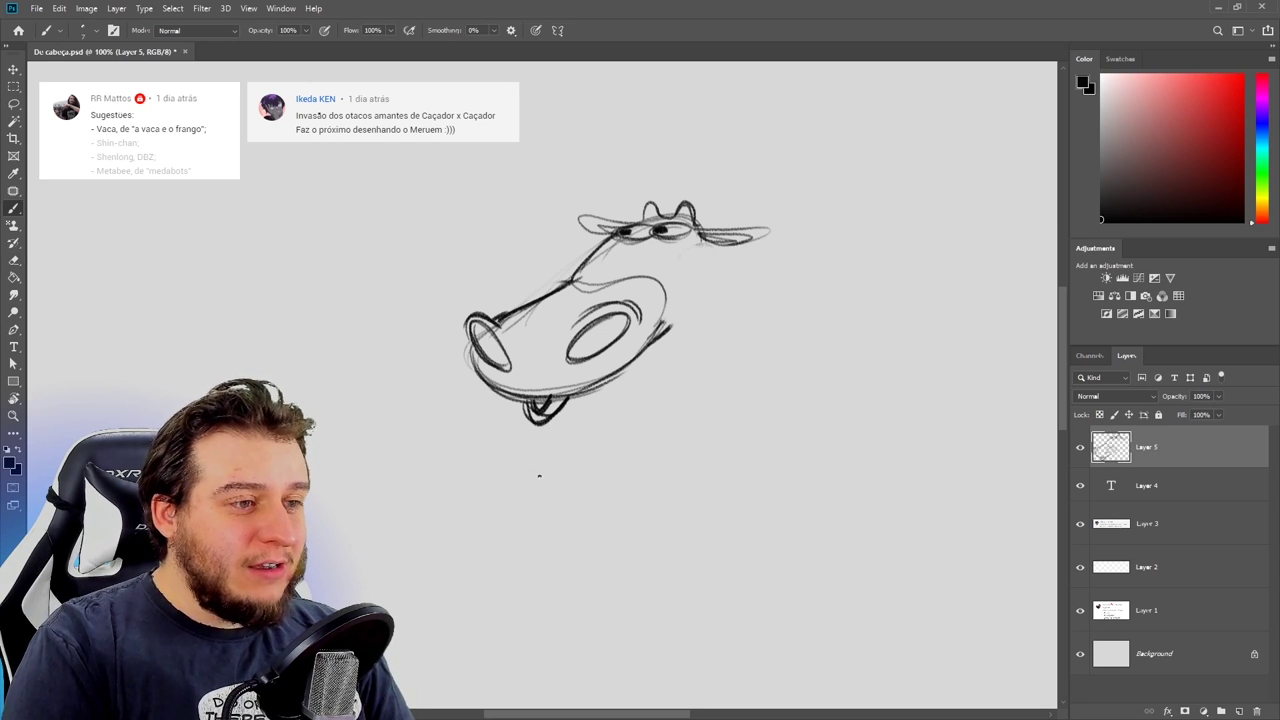
key("e")
key("b")
left_click_drag(637, 360, 676, 314)
left_click_drag(704, 240, 697, 279)
left_click_drag(708, 251, 700, 276)
key("e")
key("b")
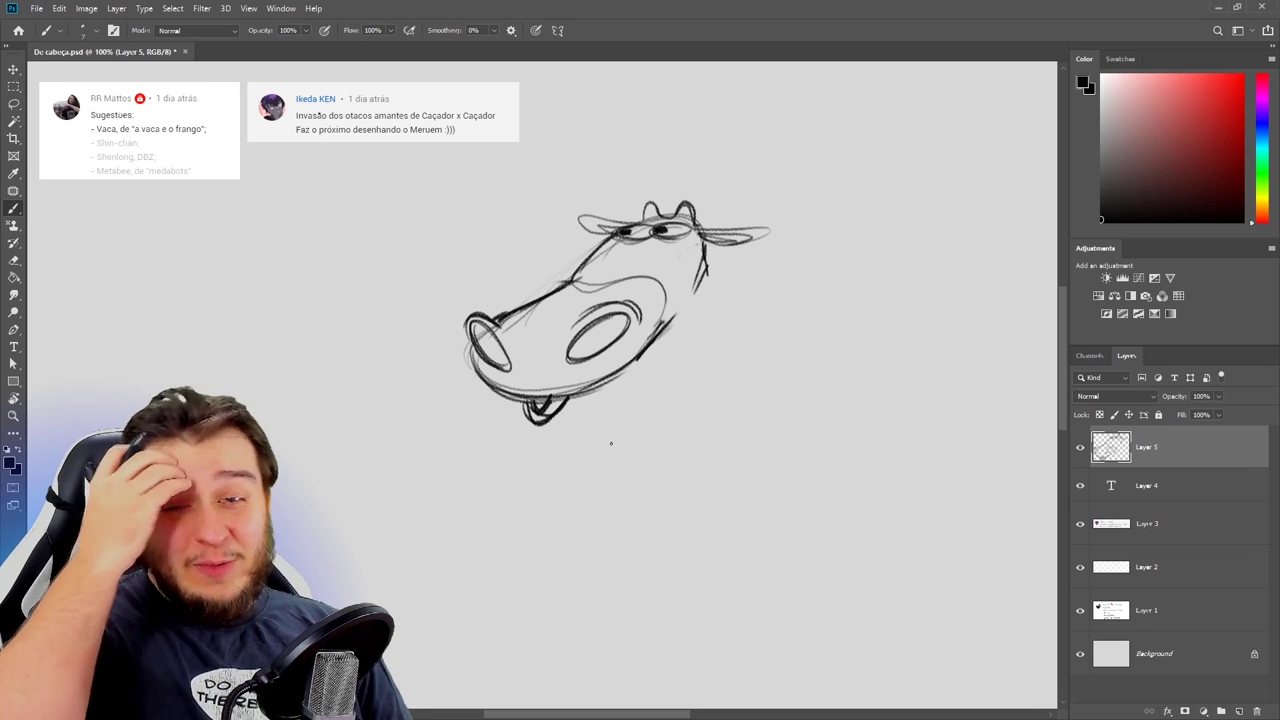
Step: Sketch the torso below the head, reworking its front edge and drawing the curved base and the back line
mouse_move(570, 402)
left_mouse_down()
mouse_move(553, 476)
mouse_move(700, 472)
left_mouse_up()
mouse_move(584, 488)
left_mouse_down()
mouse_move(712, 470)
mouse_move(716, 300)
mouse_move(706, 451)
left_mouse_up()
left_click_drag(559, 470, 568, 600)
mouse_move(553, 480)
left_mouse_down()
mouse_move(567, 601)
mouse_move(557, 519)
left_mouse_up()
key("e")
key("b")
key("e")
left_click_drag(568, 414, 541, 498)
key("b")
left_click_drag(542, 492, 693, 478)
mouse_move(543, 515)
left_mouse_down()
mouse_move(668, 491)
mouse_move(555, 598)
mouse_move(716, 580)
left_mouse_up()
left_click_drag(714, 508, 728, 586)
left_click_drag(708, 468, 730, 588)
Step: Sketch a bent arm with its hand resting on the hip, plus the chest side line, cleaning up stray strokes
left_click_drag(714, 298, 766, 368)
left_click_drag(764, 366, 710, 402)
key("e")
key("b")
mouse_move(738, 310)
left_mouse_down()
mouse_move(779, 366)
mouse_move(770, 350)
mouse_move(758, 358)
left_mouse_up()
key("e")
key("b")
key("e")
key("b")
mouse_move(707, 325)
left_mouse_down()
mouse_move(754, 364)
mouse_move(710, 411)
left_mouse_up()
mouse_move(777, 364)
left_mouse_down()
mouse_move(708, 402)
mouse_move(726, 440)
left_mouse_up()
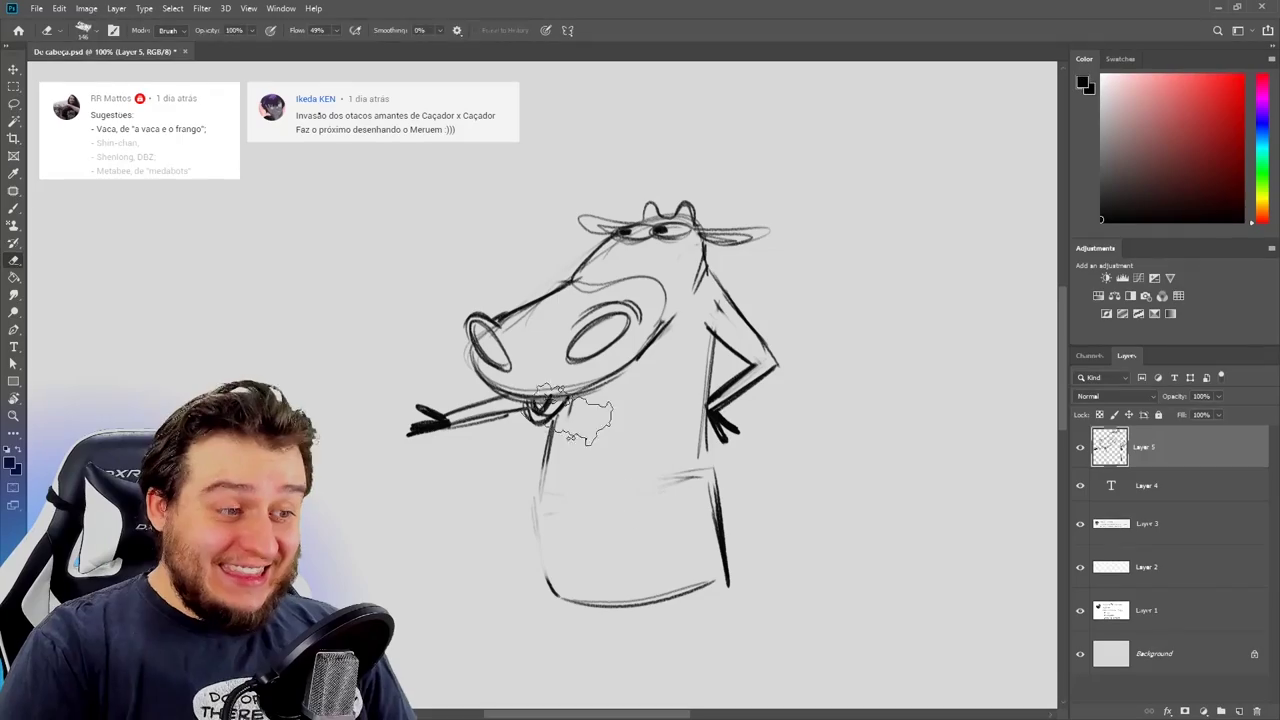
Step: Erase the stray lines on the belly and sketch a large round udder with its upper teats
left_click_drag(575, 430, 610, 445)
key("b")
mouse_move(555, 458)
left_mouse_down()
mouse_move(638, 453)
mouse_move(575, 453)
mouse_move(656, 478)
left_mouse_up()
left_click_drag(606, 447, 540, 484)
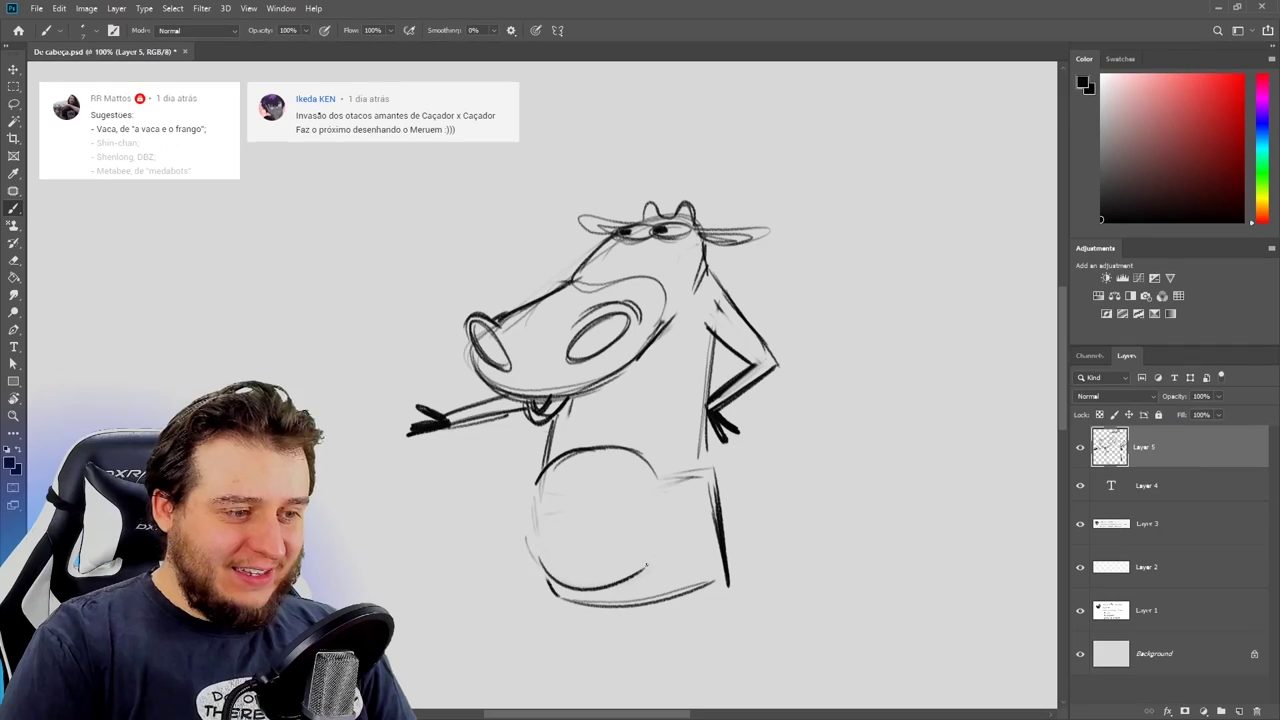
left_click_drag(540, 562, 652, 567)
mouse_move(549, 484)
left_mouse_down()
mouse_move(492, 500)
mouse_move(514, 523)
mouse_move(534, 498)
mouse_move(606, 528)
mouse_move(629, 508)
left_mouse_up()
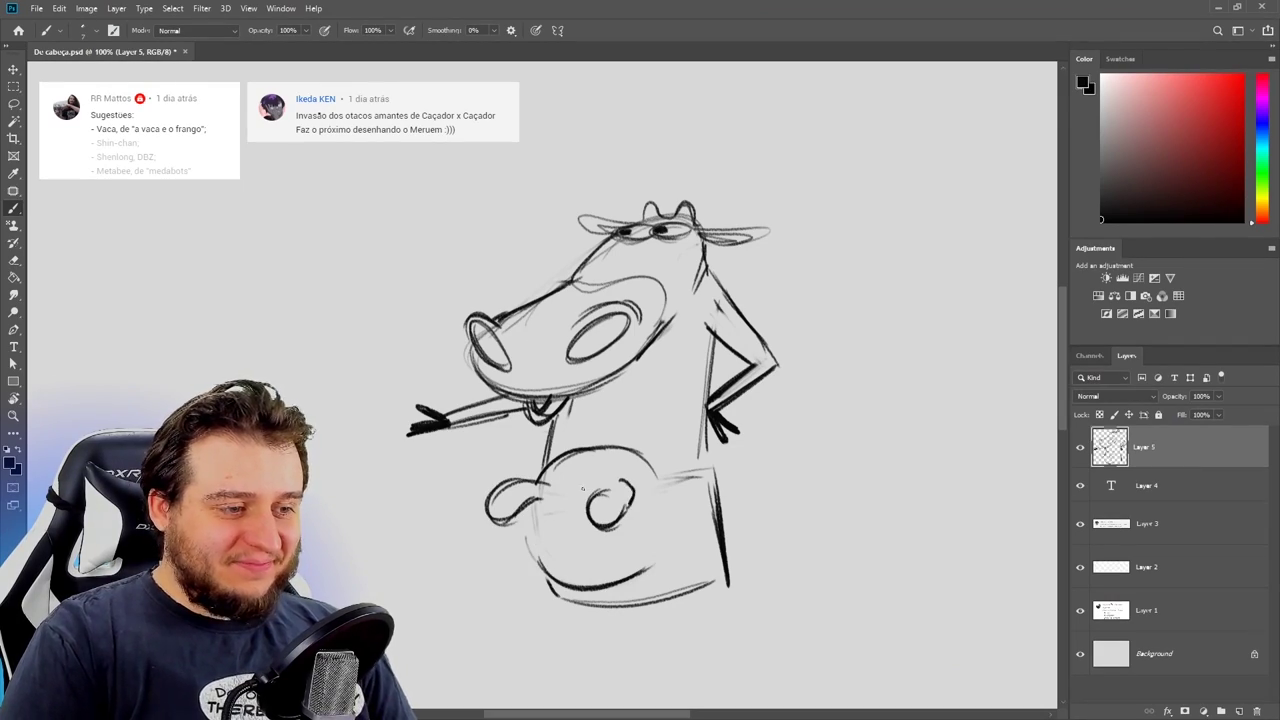
Step: Add the lower teats to the udder and reinforce its rounded outline
key("e")
mouse_move(533, 545)
left_mouse_down()
mouse_move(523, 510)
mouse_move(534, 564)
mouse_move(514, 570)
mouse_move(529, 596)
left_mouse_up()
key("b")
mouse_move(539, 549)
left_mouse_down()
mouse_move(528, 597)
mouse_move(546, 590)
left_mouse_up()
left_click_drag(592, 437, 662, 496)
left_click_drag(615, 545, 625, 582)
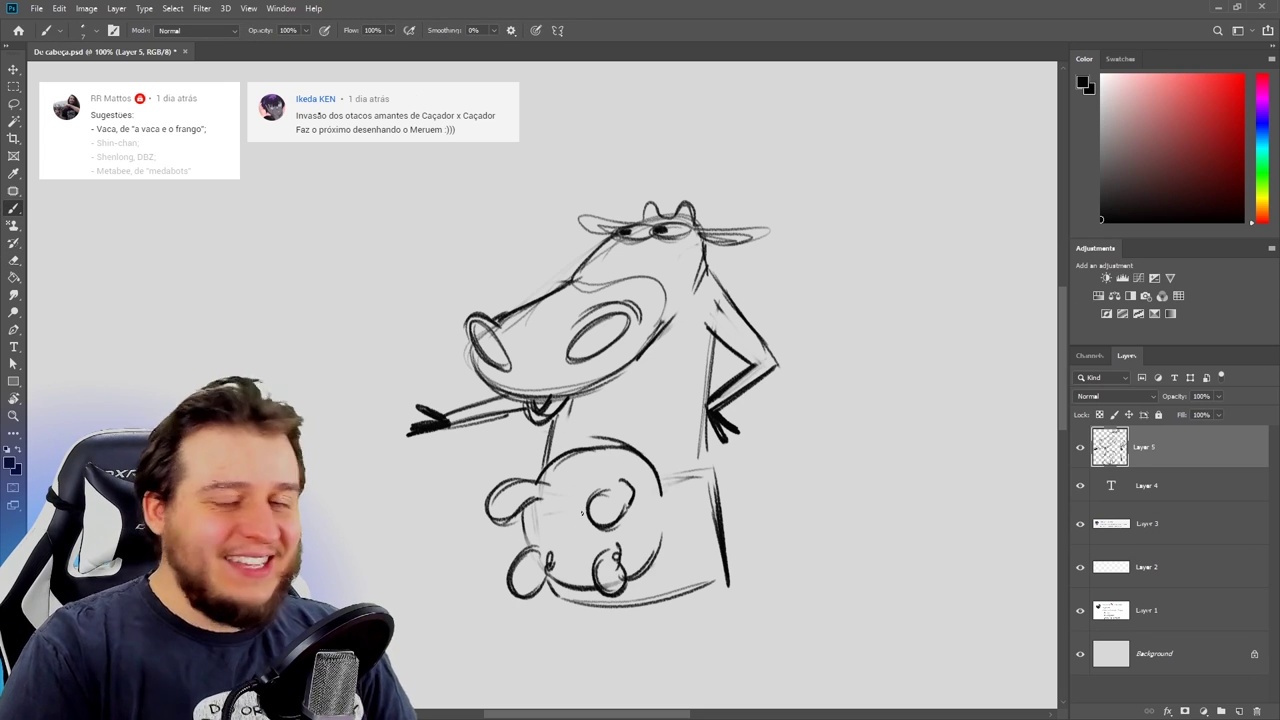
Step: Sketch oval coat spots on the torso, shoulder and hip
left_click_drag(701, 375, 706, 418)
left_click_drag(714, 288, 740, 310)
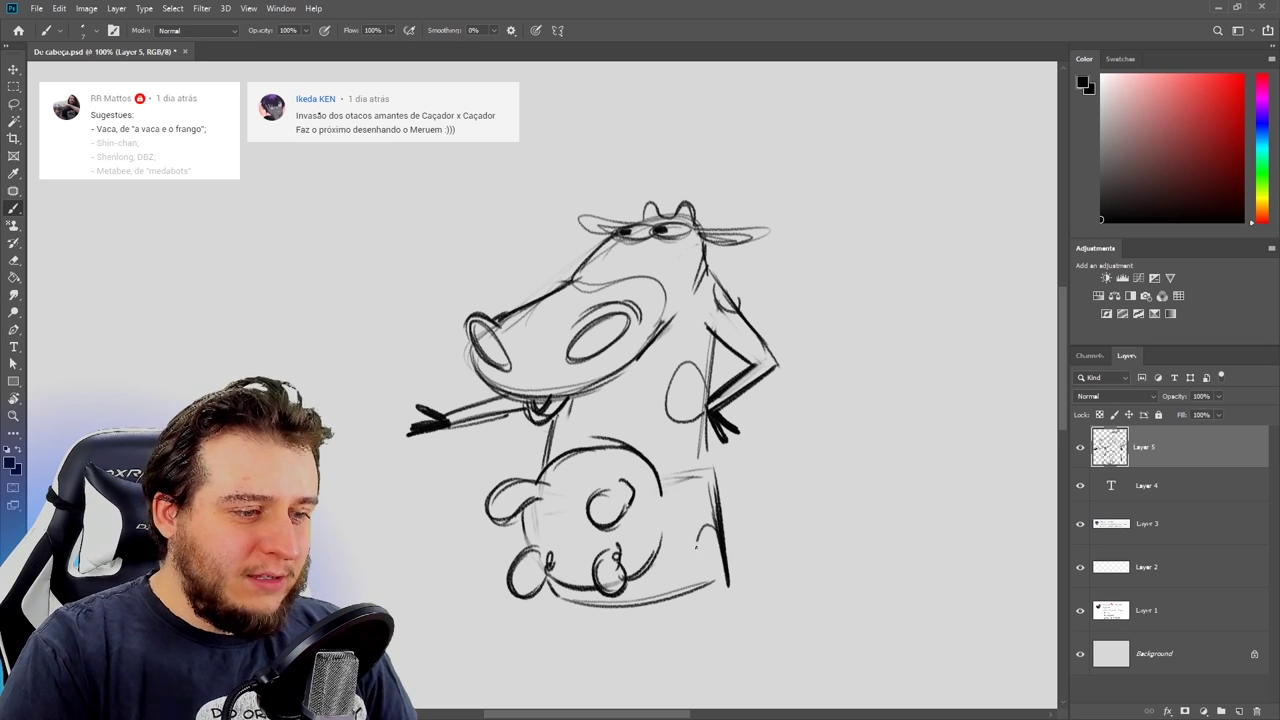
left_click_drag(698, 536, 703, 566)
Step: Sketch two short legs with flat feet under the torso and clean up the outer line of the rear leg
scroll(700, 545, "down", 1)
mouse_move(546, 552)
left_mouse_down()
mouse_move(568, 616)
mouse_move(596, 640)
left_mouse_up()
left_click_drag(630, 586, 604, 638)
left_click_drag(676, 578, 744, 630)
left_click_drag(718, 556, 765, 638)
left_click_drag(556, 654, 622, 645)
left_click_drag(746, 636, 790, 652)
key("e")
mouse_move(724, 606)
left_mouse_down()
mouse_move(683, 586)
mouse_move(734, 619)
left_mouse_up()
key("b")
key("e")
left_click_drag(722, 566, 744, 600)
key("b")
left_click_drag(726, 537, 764, 624)
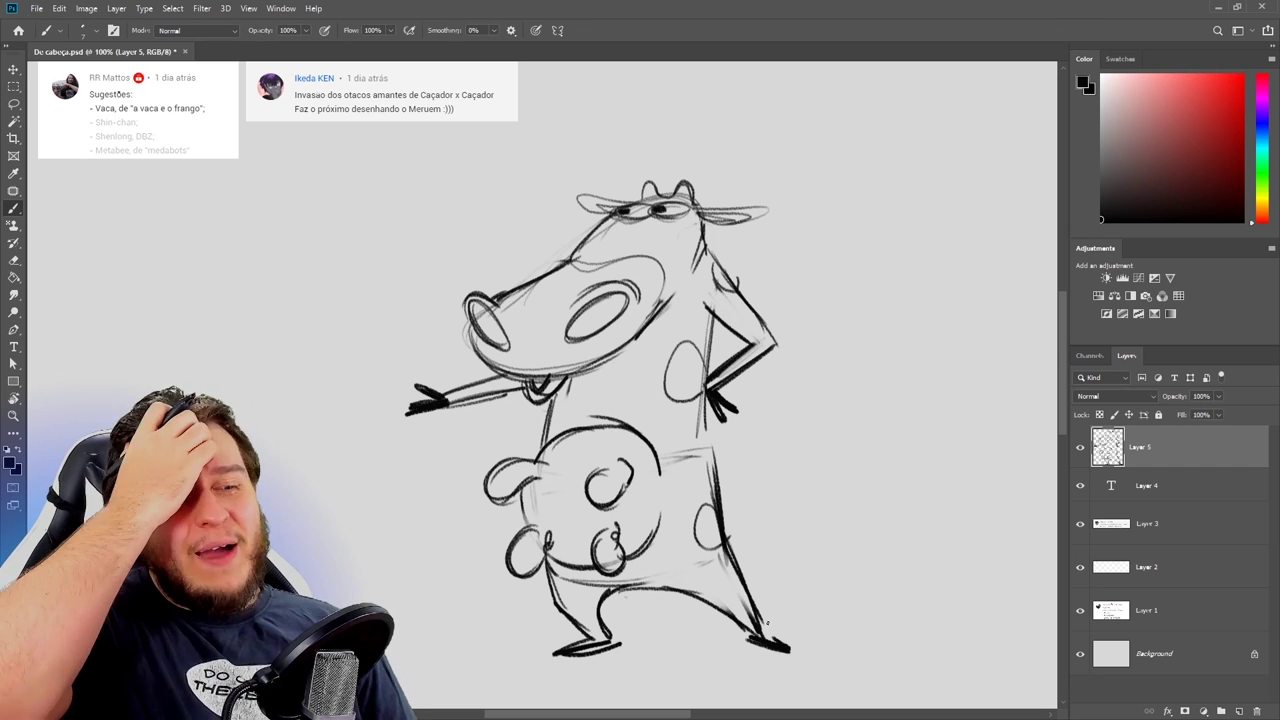
Step: Lasso the cow's upper body and transform it slightly wider and lower, then clear the selection
key("l")
mouse_move(386, 312)
left_mouse_down()
mouse_move(490, 445)
mouse_move(554, 442)
mouse_move(604, 417)
mouse_move(852, 170)
mouse_move(505, 172)
left_mouse_up()
key("ctrl+t")
mouse_move(880, 277)
left_mouse_down()
mouse_move(909, 281)
mouse_move(873, 324)
left_mouse_up()
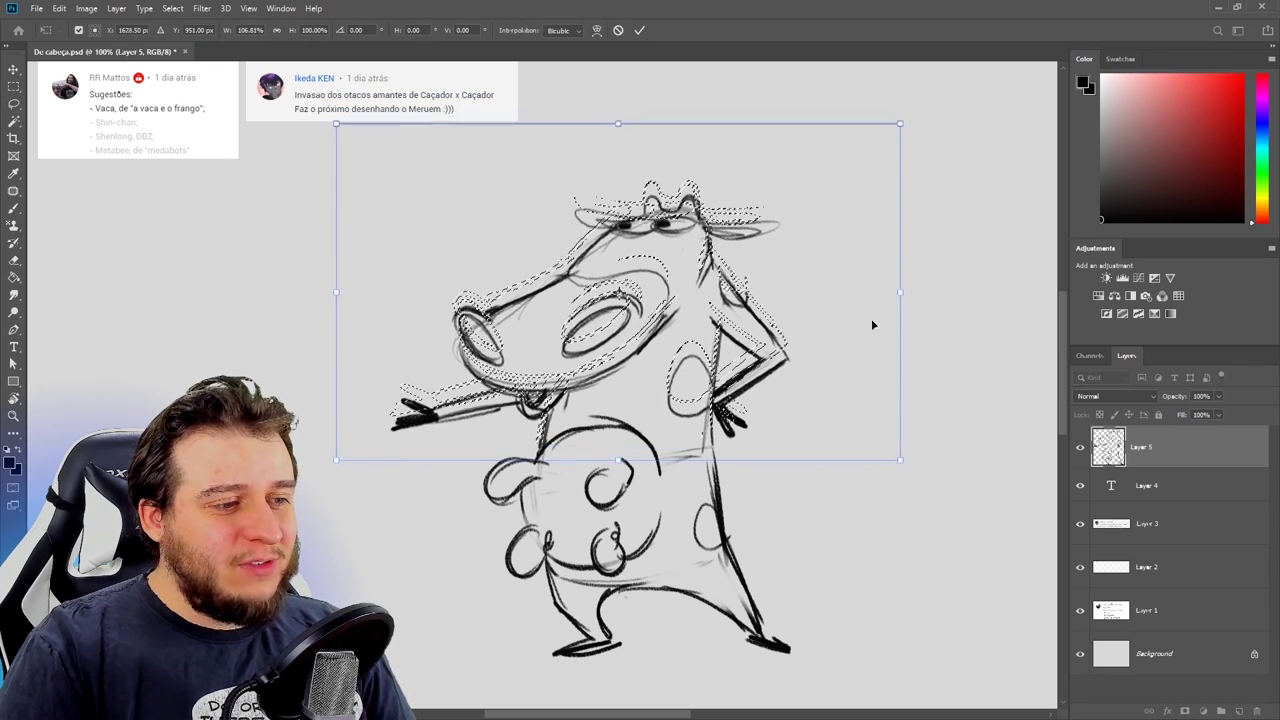
key("Return")
key("ctrl+d")
Step: Redraw the back line joining the upper and lower body, and add a ground line beneath the feet
key("e")
key("b")
left_click_drag(711, 410, 719, 502)
left_click_drag(509, 687, 896, 649)
Step: Try erasing the lower lip and redrawing the mouth and jaw below the muzzle
key("e")
left_click_drag(530, 412, 598, 384)
key("b")
mouse_move(525, 391)
left_mouse_down()
mouse_move(565, 413)
mouse_move(652, 346)
left_mouse_up()
mouse_move(577, 409)
left_mouse_down()
mouse_move(641, 371)
mouse_move(665, 328)
left_mouse_up()
key("ctrl+z")
mouse_move(566, 384)
left_mouse_down()
mouse_move(684, 262)
mouse_move(686, 333)
mouse_move(601, 391)
left_mouse_up()
left_click_drag(659, 303, 649, 349)
left_click_drag(617, 345, 622, 384)
left_click_drag(602, 373, 597, 393)
key("ctrl+z")
key("ctrl+z")
key("ctrl+z")
key("ctrl+z")
key("ctrl+z")
key("ctrl+z")
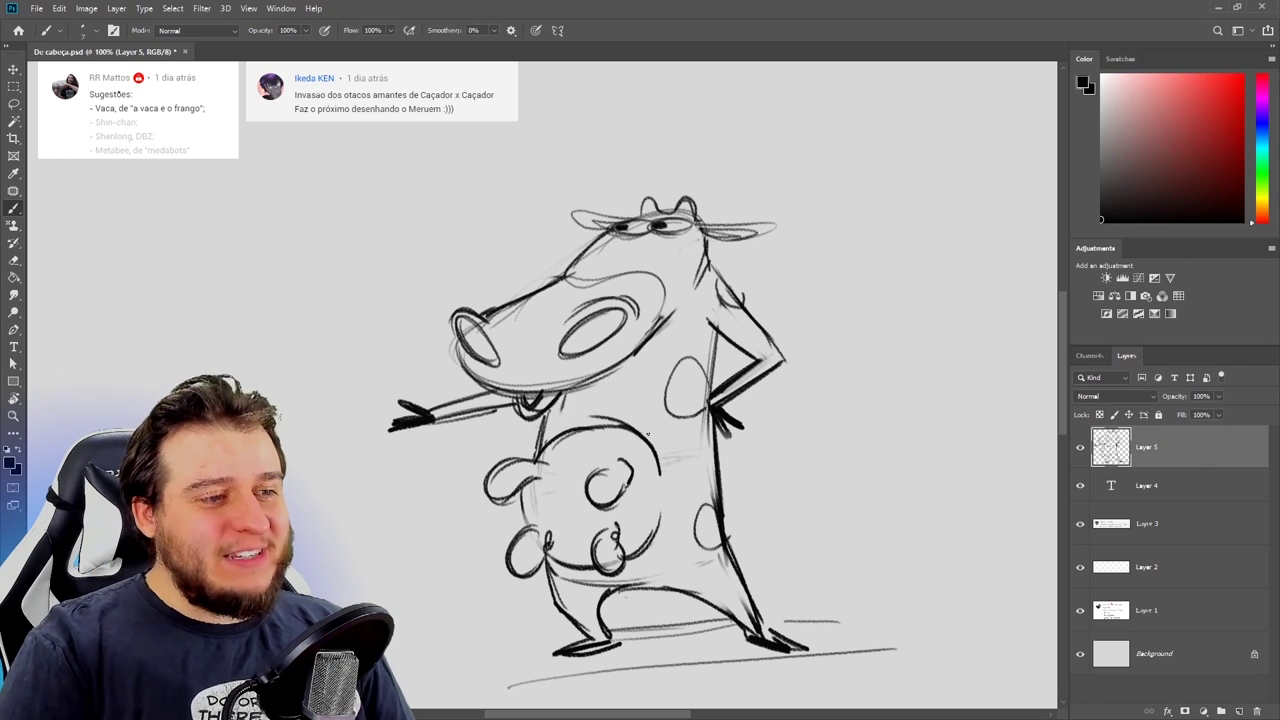
Step: Reduce the eraser size to 50 and erase the lower lip beneath the muzzle
key("e")
key("bracketleft")
key("bracketleft")
key("bracketleft")
key("bracketleft")
key("bracketleft")
key("bracketleft")
key("bracketleft")
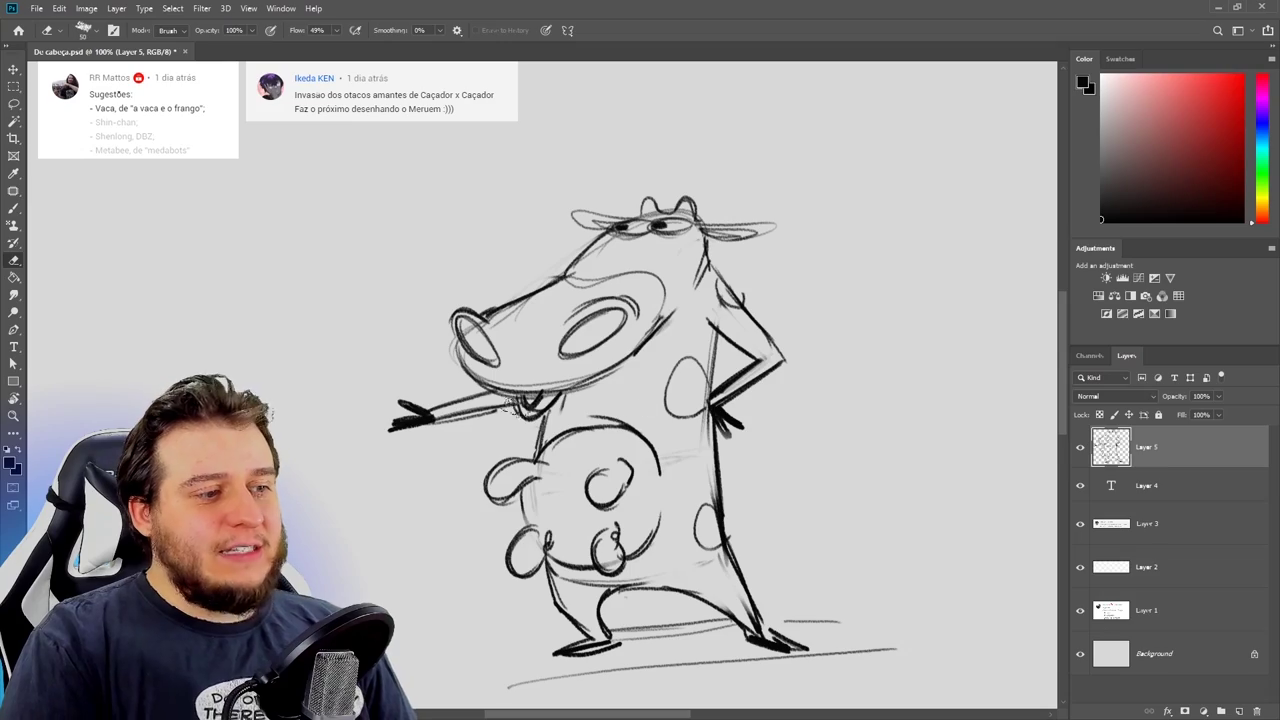
left_click_drag(550, 390, 526, 421)
Step: Redraw the outstretched arm's join and the smiling mouth line with its cheek crease, and sketch a bent tail behind the hip
key("b")
left_click_drag(498, 409, 535, 404)
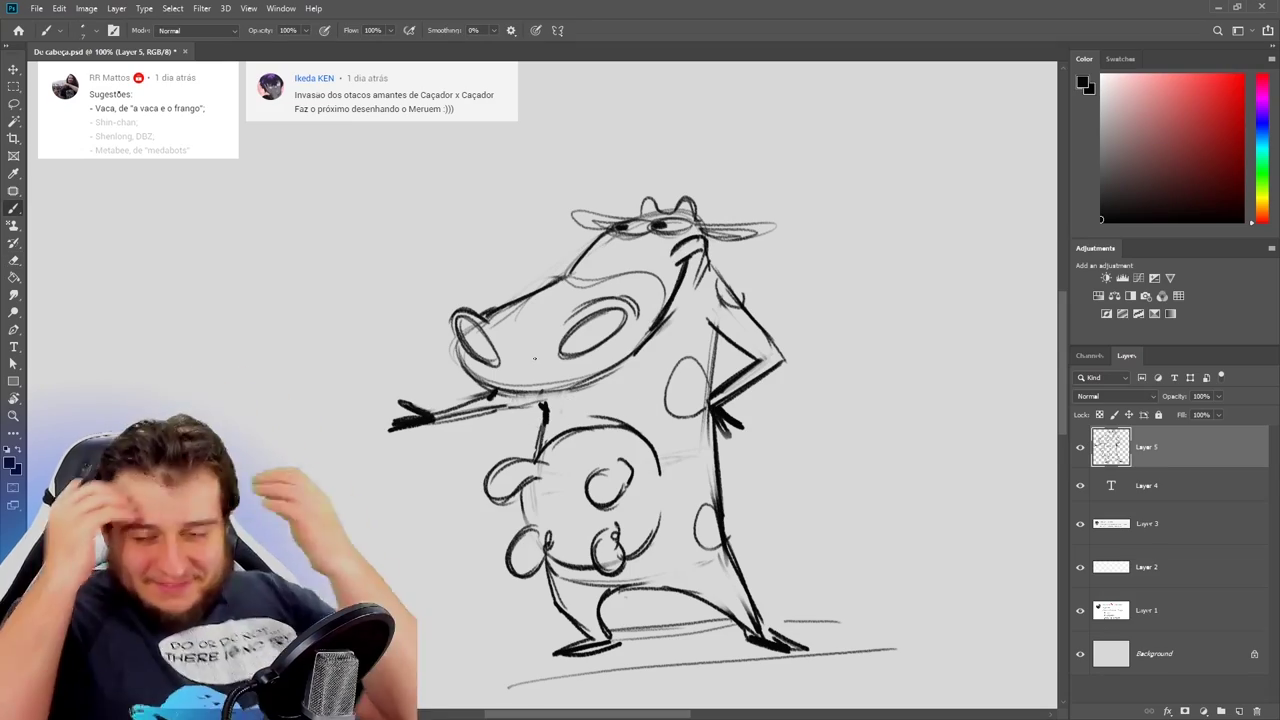
left_click_drag(794, 476, 805, 494)
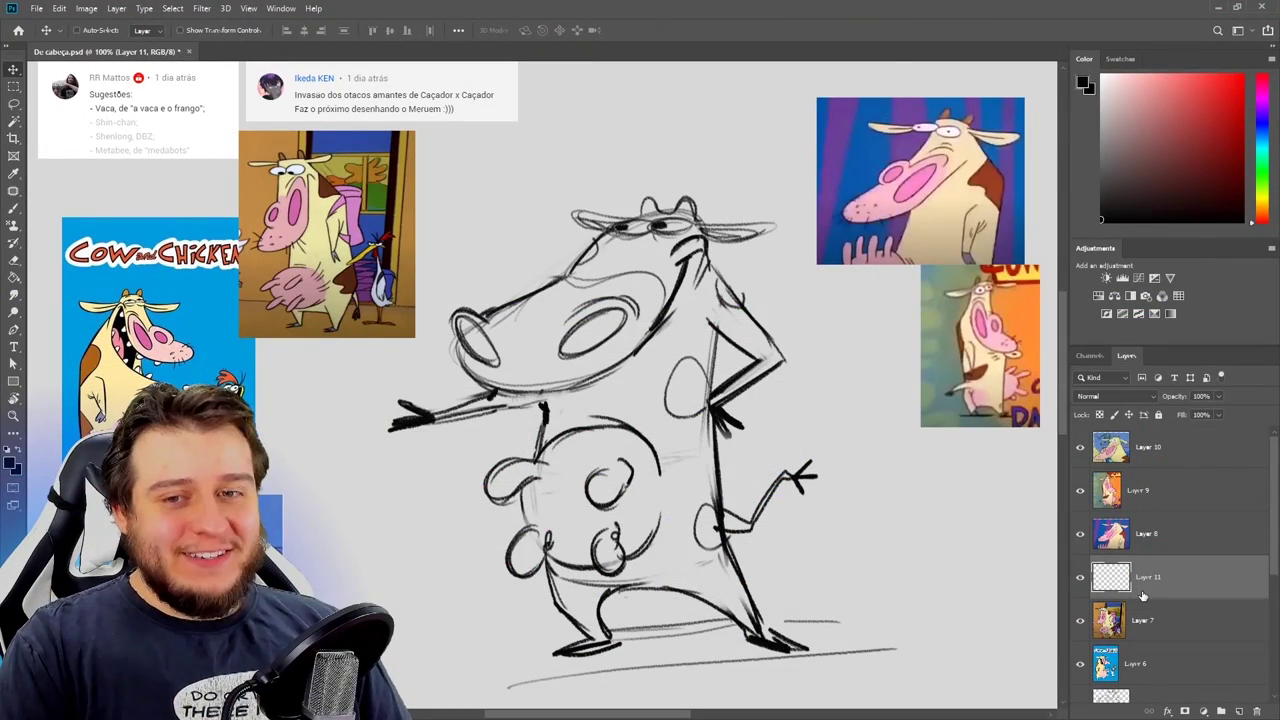
Step: Arrange the cartoon reference images around the sketch, stacking two on one side and raising the poster on the other
left_click_drag(200, 610, 977, 543)
left_click_drag(978, 365, 935, 380)
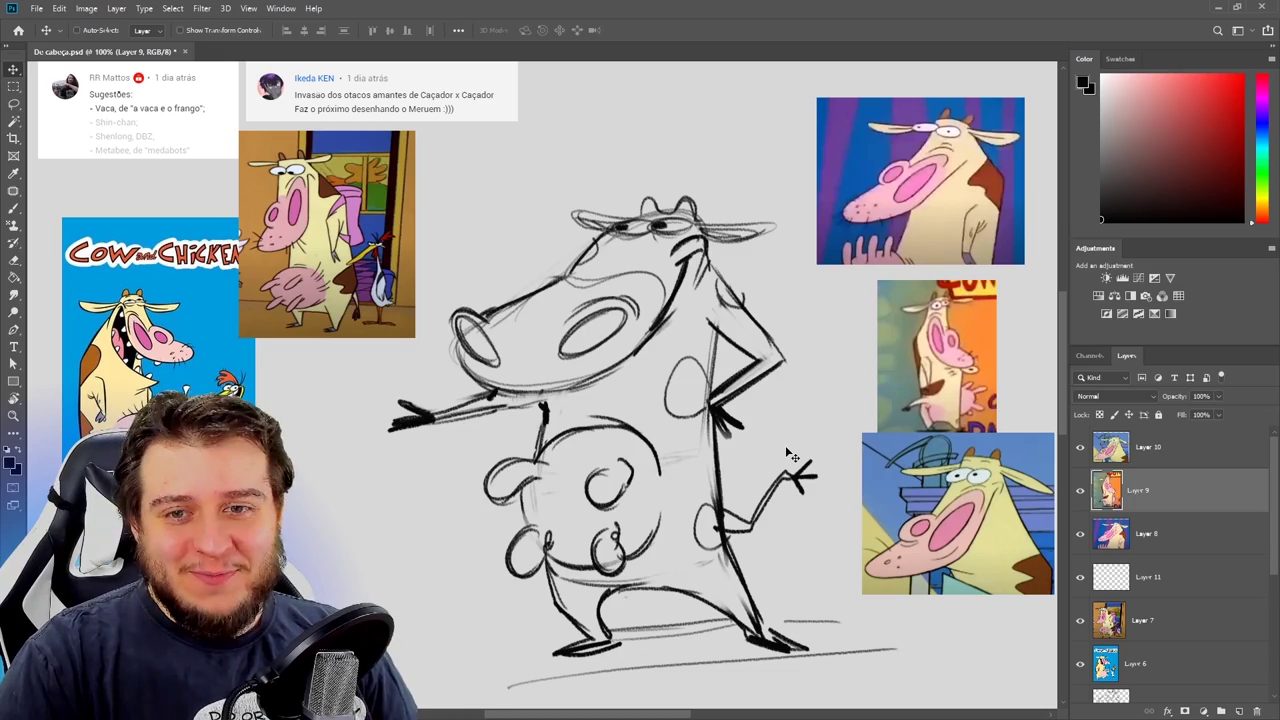
left_click_drag(201, 377, 185, 315)
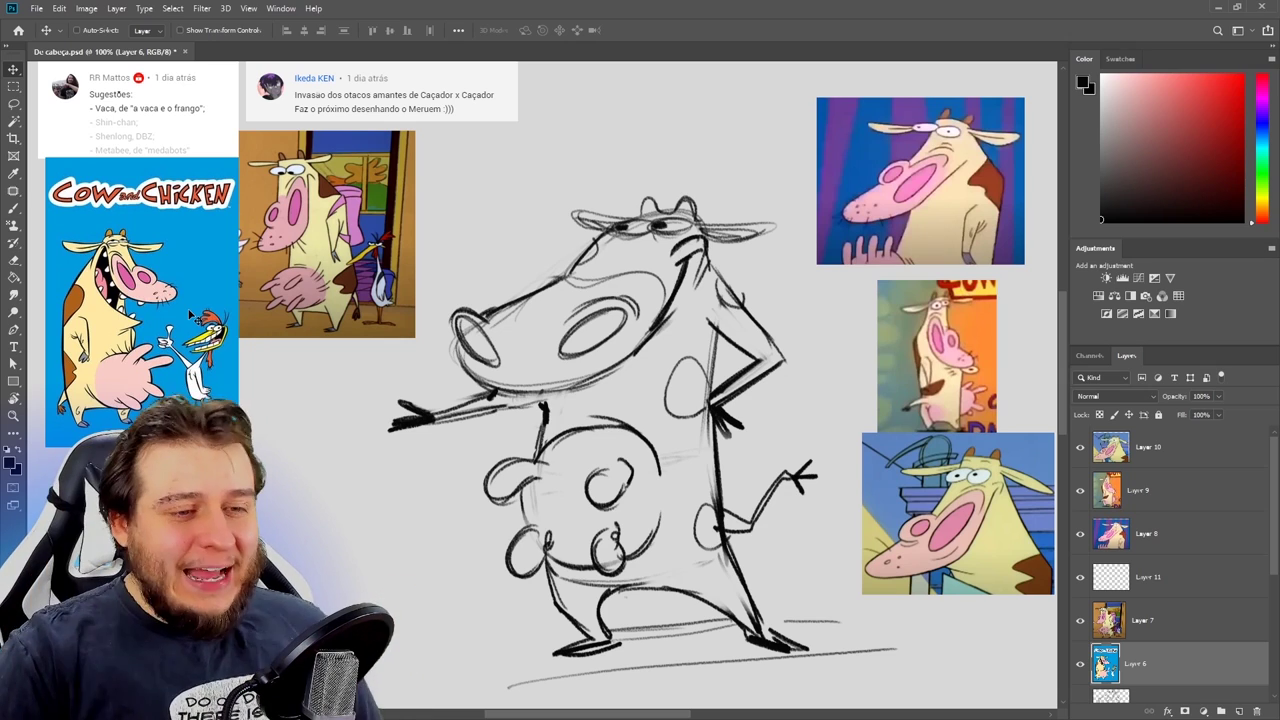
Step: Lower the cow sketch layer's opacity to 46% and duplicate the layer
left_click(1119, 568)
left_click(725, 418, "ctrl")
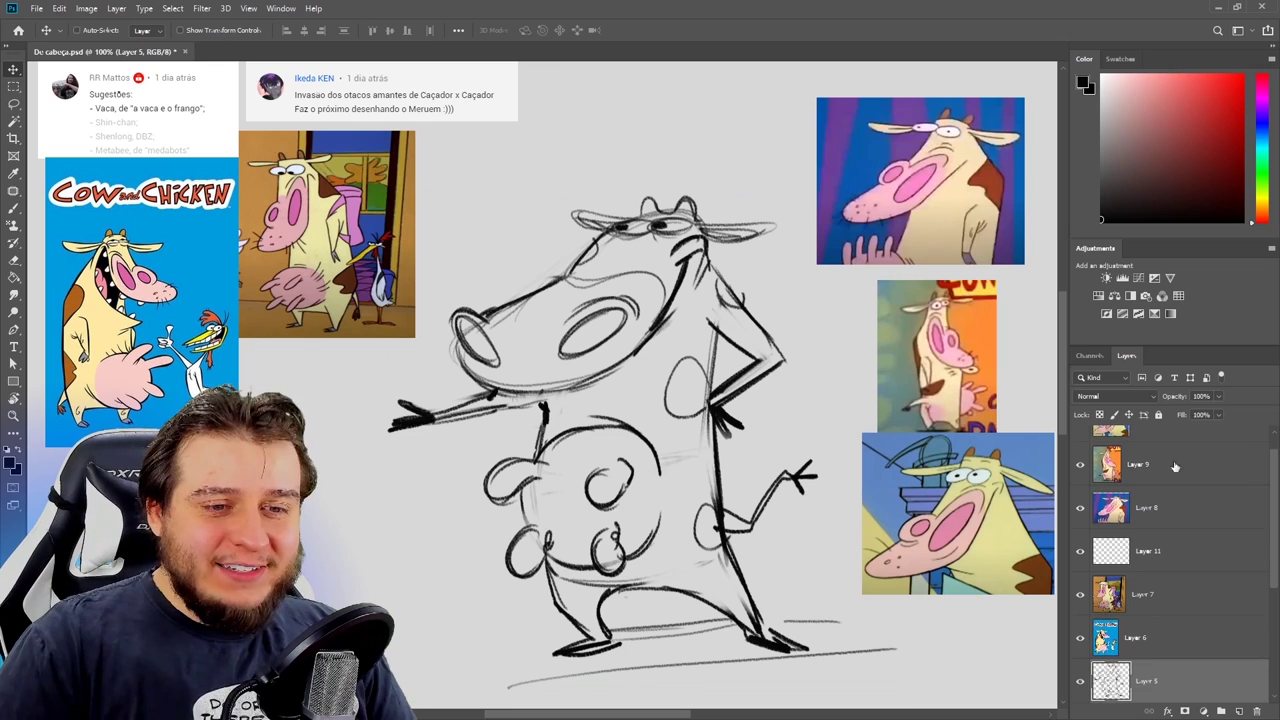
left_click_drag(1221, 398, 1130, 428)
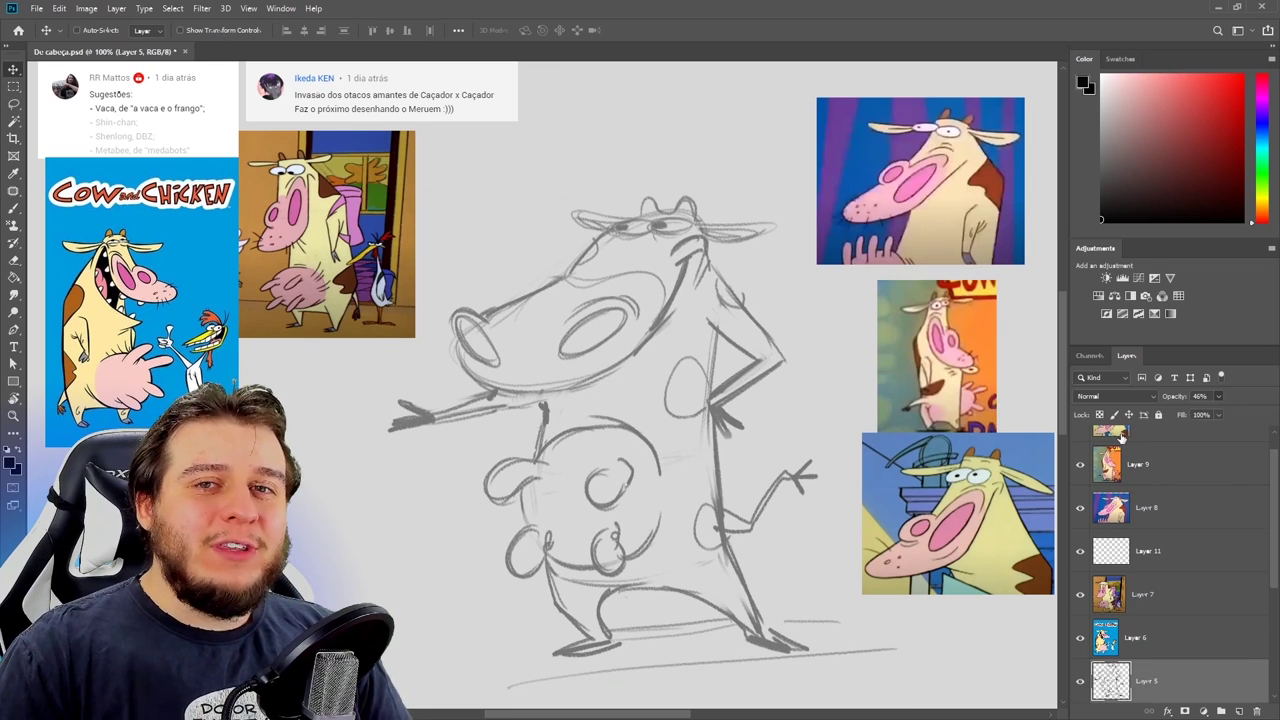
key("ctrl+j")
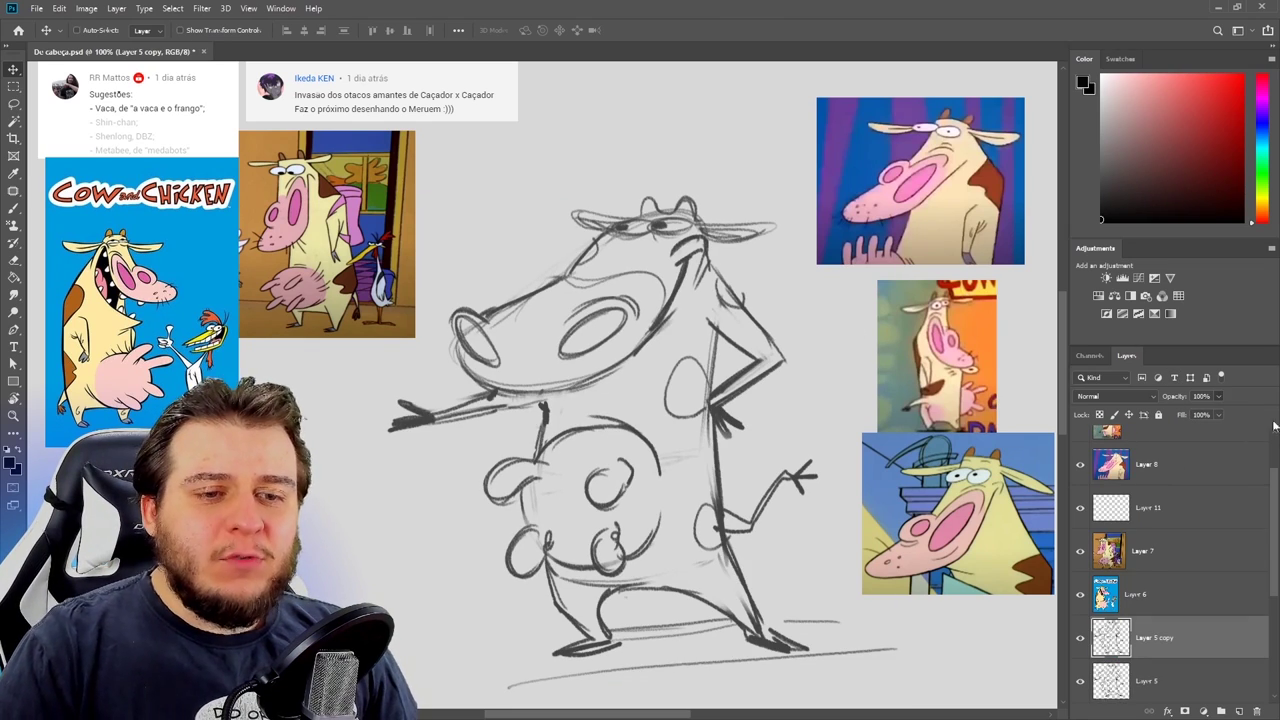
Step: Hide the original sketch layer and lightly erase the copy down to a faint guide
left_click(1080, 681)
key("e")
left_click_drag(880, 412, 925, 412)
mouse_move(485, 505)
left_mouse_down()
mouse_move(800, 486)
mouse_move(757, 343)
mouse_move(450, 380)
mouse_move(800, 333)
mouse_move(620, 215)
mouse_move(795, 468)
left_mouse_up()
key("b")
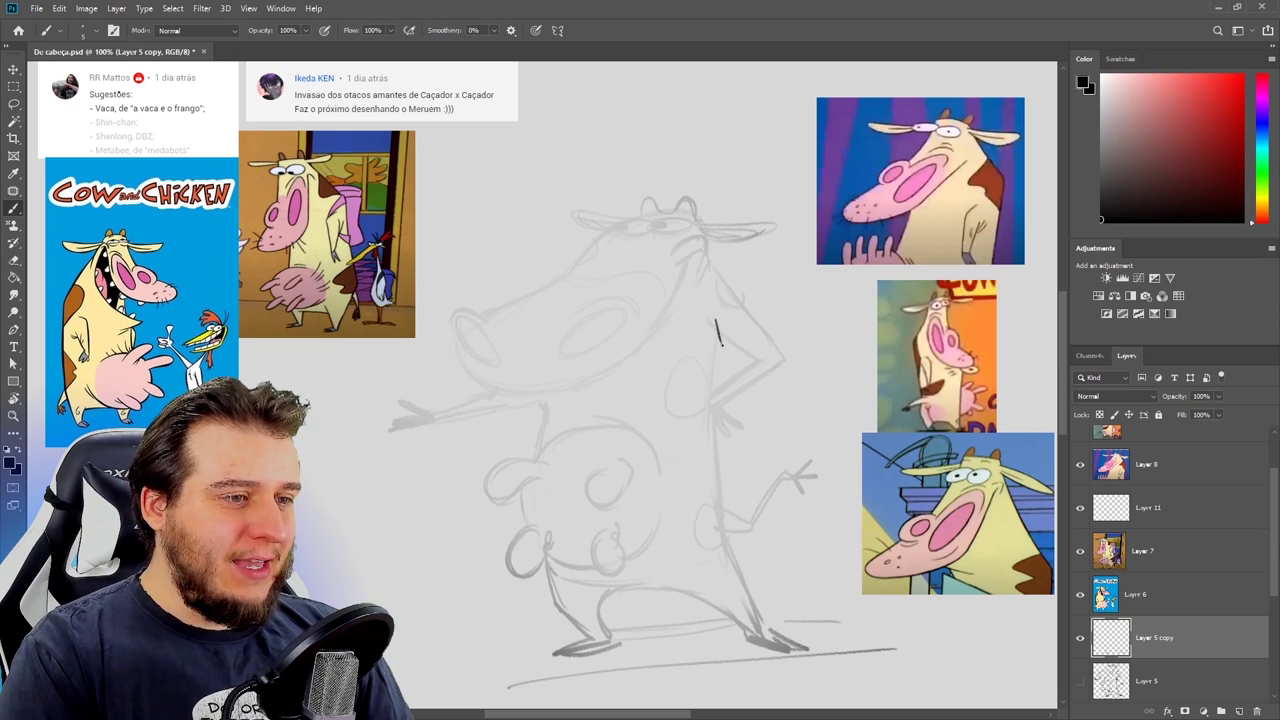
Step: Draw a clean, angular back contour over the faint guide, from the head down to the rear foot
left_click_drag(716, 330, 672, 207)
key("e")
mouse_move(718, 342)
left_mouse_down()
mouse_move(698, 272)
mouse_move(733, 350)
mouse_move(731, 555)
mouse_move(754, 634)
left_mouse_up()
key("b")
mouse_move(738, 590)
left_mouse_down()
mouse_move(752, 628)
mouse_move(713, 595)
left_mouse_up()
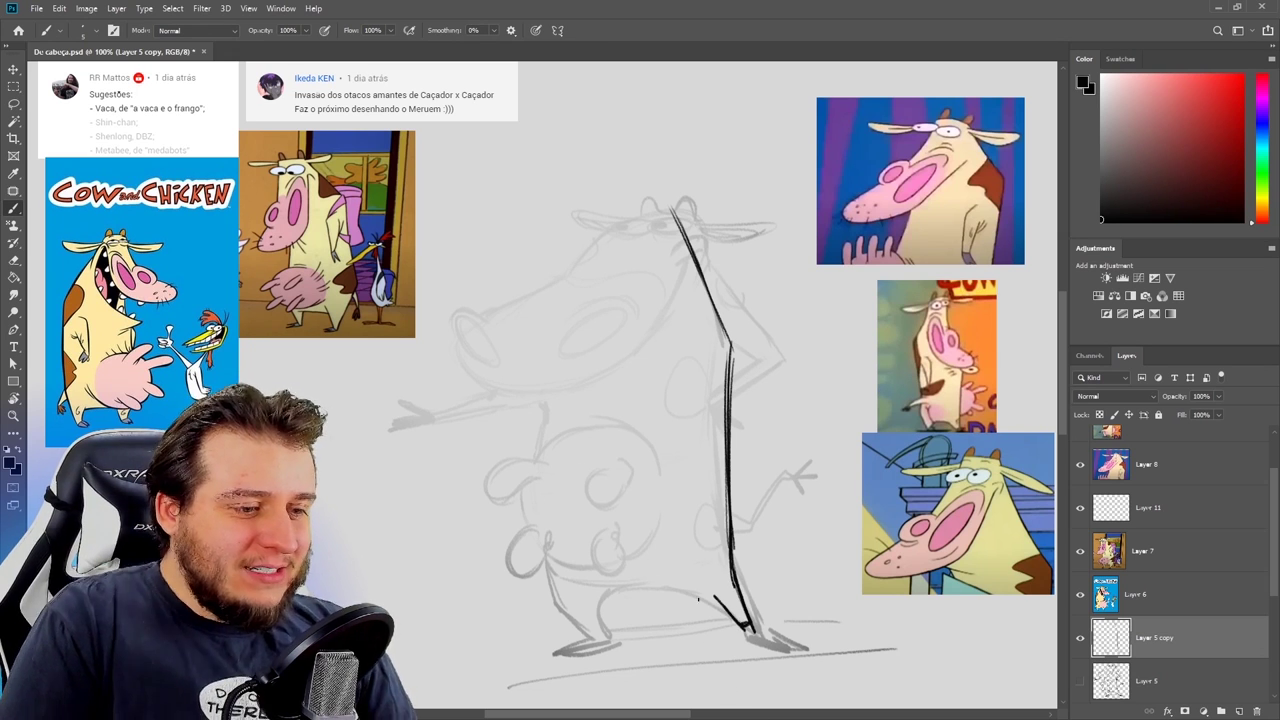
Step: Redraw both legs and feet over the guide, joining them with a flat belly line and adding knee marks
mouse_move(610, 594)
left_mouse_down()
mouse_move(718, 597)
mouse_move(602, 637)
left_mouse_up()
left_click_drag(546, 567, 590, 640)
mouse_move(544, 565)
left_mouse_down()
mouse_move(586, 640)
mouse_move(557, 654)
mouse_move(606, 648)
mouse_move(572, 660)
left_mouse_up()
mouse_move(742, 632)
left_mouse_down()
mouse_move(770, 646)
mouse_move(776, 636)
left_mouse_up()
left_click_drag(583, 601, 579, 614)
key("e")
left_click_drag(712, 596, 738, 623)
key("b")
mouse_move(698, 593)
left_mouse_down()
mouse_move(740, 624)
mouse_move(734, 606)
left_mouse_up()
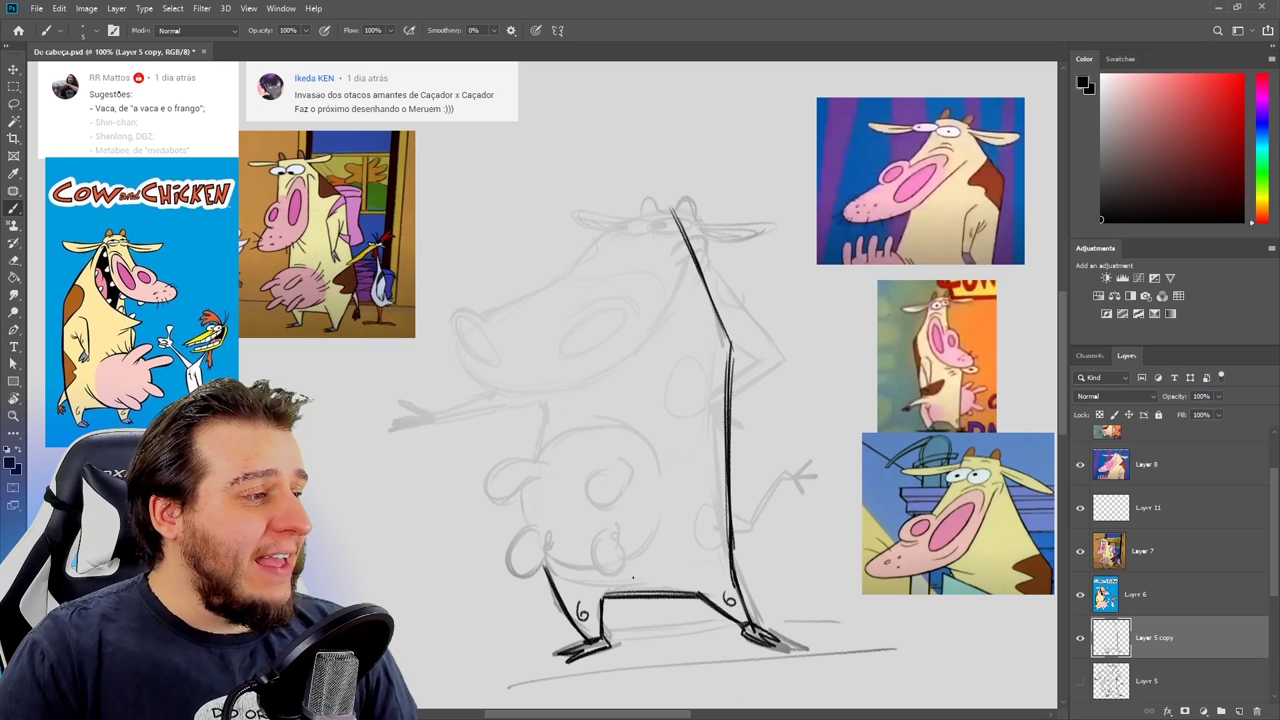
Step: Draw the upper and middle teats of the udder and an arrow pointing at the udder in the top reference picture
mouse_move(548, 462)
left_mouse_down()
mouse_move(482, 470)
mouse_move(556, 488)
mouse_move(502, 566)
mouse_move(540, 556)
left_mouse_up()
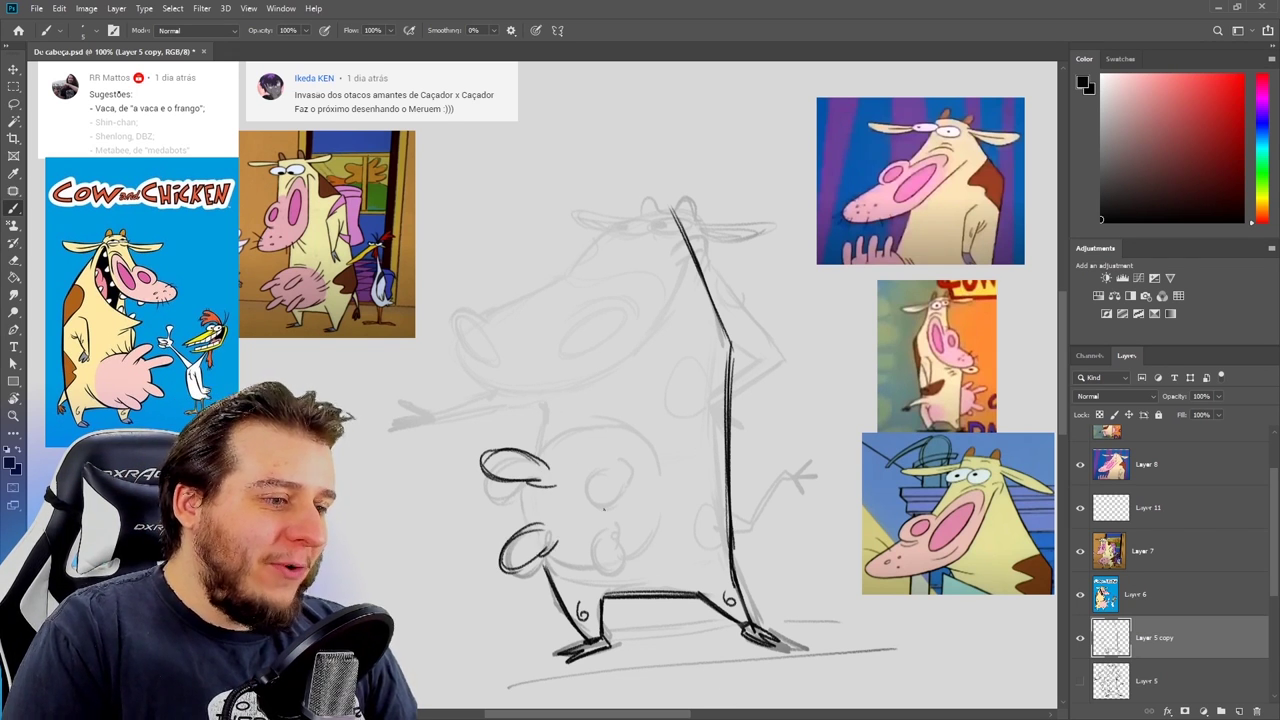
mouse_move(612, 470)
left_mouse_down()
mouse_move(588, 489)
mouse_move(572, 481)
mouse_move(620, 488)
left_mouse_up()
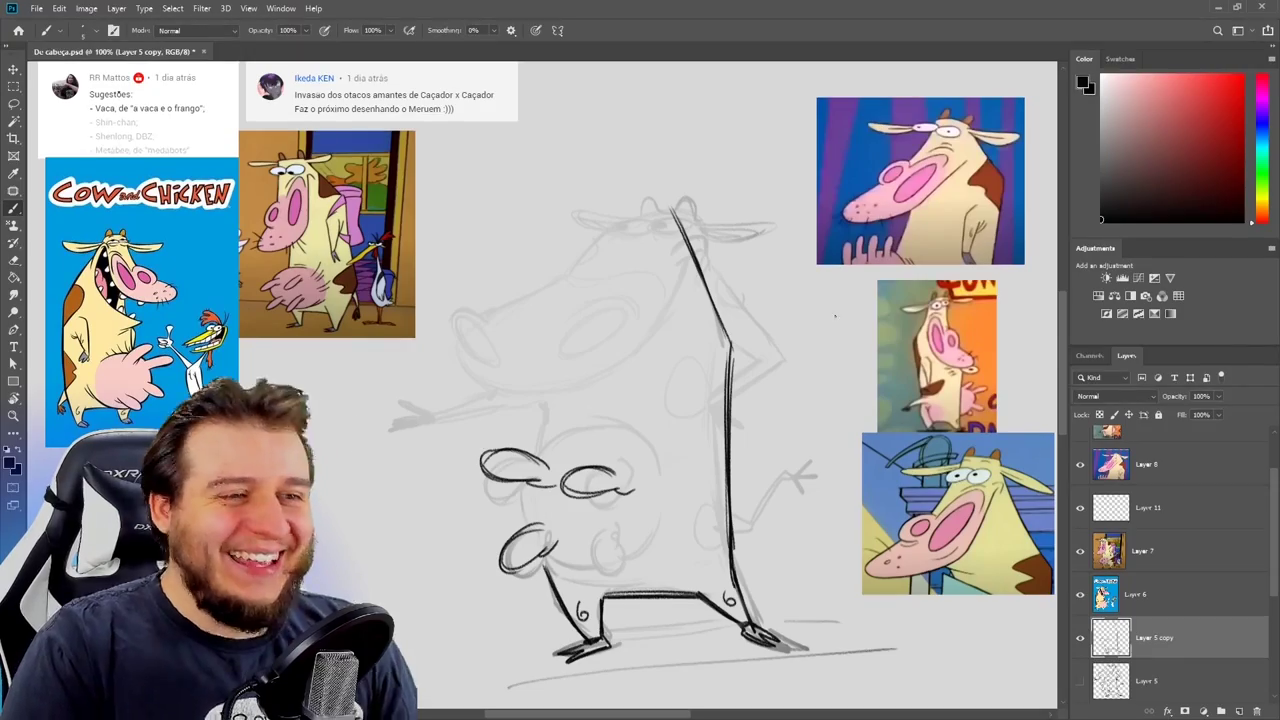
left_click_drag(834, 318, 866, 266)
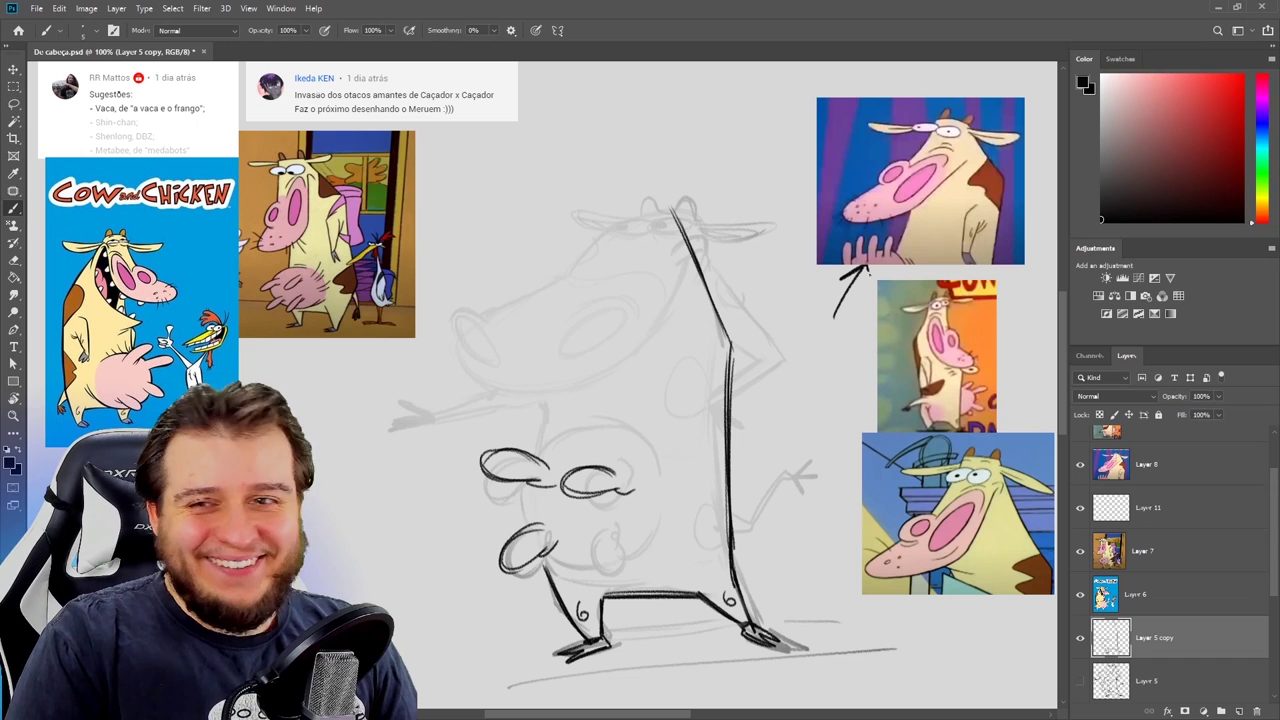
Step: Draw the remaining lower teat and the curved lower and side contours of the udder over the guide
mouse_move(604, 515)
left_mouse_down()
mouse_move(585, 571)
mouse_move(607, 526)
mouse_move(625, 544)
mouse_move(571, 567)
left_mouse_up()
key("ctrl+z")
key("ctrl+z")
left_click_drag(604, 564, 669, 512)
left_click_drag(521, 488, 524, 520)
Step: Select the whole udder freehand and move it slightly lower on the body
key("l")
mouse_move(494, 434)
left_mouse_down()
mouse_move(472, 450)
mouse_move(484, 570)
mouse_move(548, 578)
mouse_move(678, 534)
mouse_move(604, 409)
mouse_move(512, 430)
left_mouse_up()
left_click_drag(646, 487, 648, 515)
key("ctrl+z")
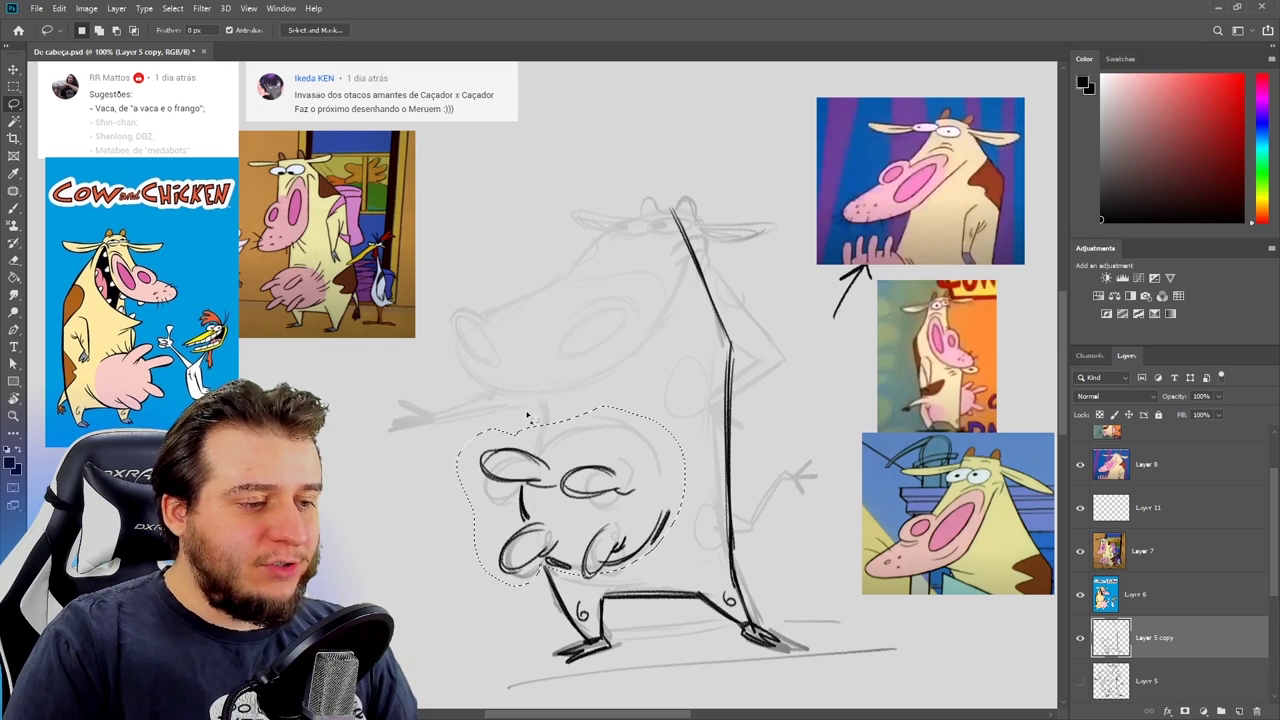
left_click_drag(531, 592, 666, 551)
left_click_drag(655, 500, 662, 532)
key("ctrl+d")
key("b")
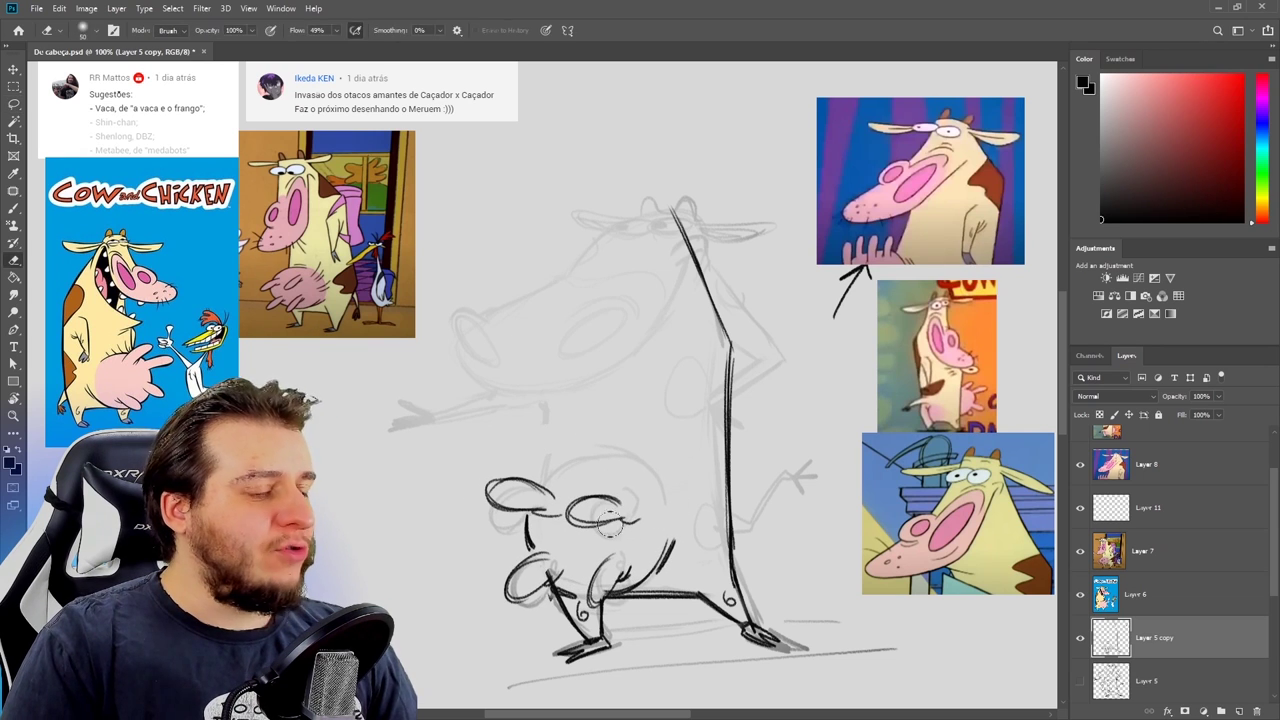
Step: Close the round udder outline, then draw the chest line down to it with short fold marks on the belly
mouse_move(618, 595)
left_mouse_down()
mouse_move(660, 569)
mouse_move(673, 541)
left_mouse_up()
mouse_move(536, 486)
left_mouse_down()
mouse_move(630, 458)
mouse_move(658, 484)
left_mouse_up()
mouse_move(554, 392)
left_mouse_down()
mouse_move(541, 487)
mouse_move(602, 403)
left_mouse_up()
left_click_drag(579, 416, 598, 412)
key("ctrl+z")
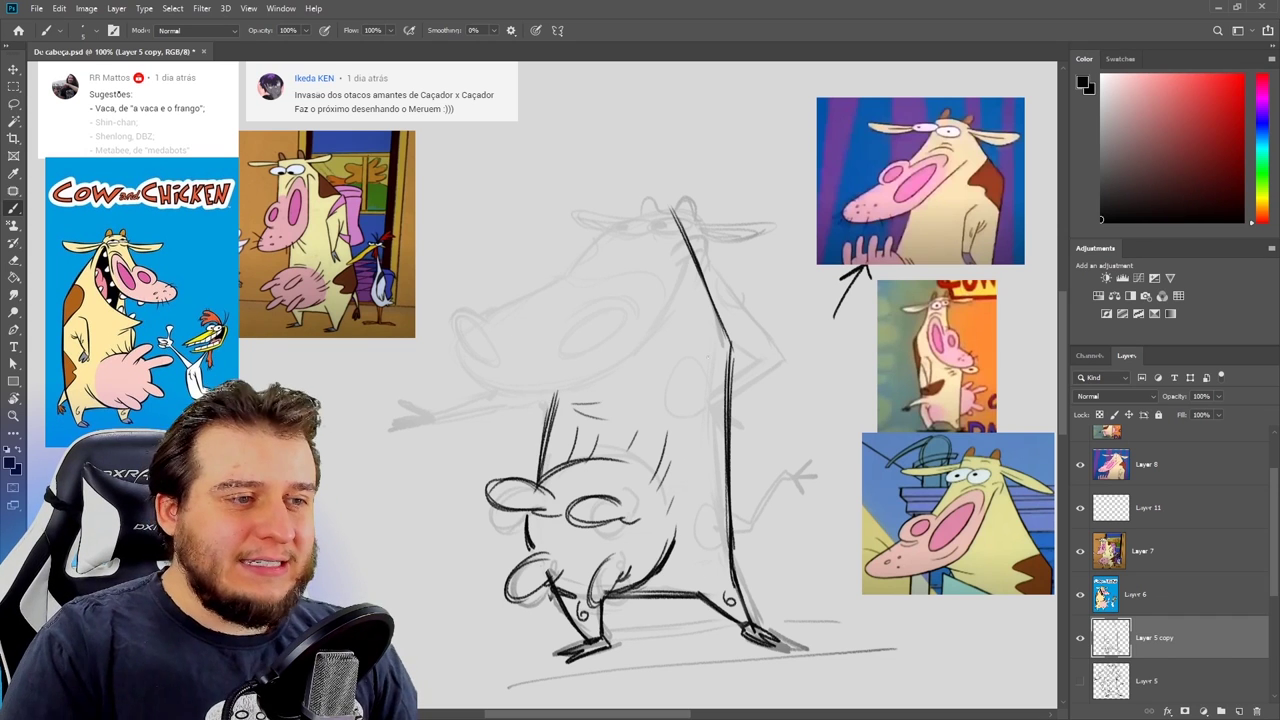
Step: Draw wavy-edged hide patches along the back contour, one at the shoulder and one at the hip
mouse_move(704, 297)
left_mouse_down()
mouse_move(672, 341)
mouse_move(731, 339)
left_mouse_up()
key("ctrl+z")
left_click_drag(698, 276, 731, 348)
key("ctrl+z")
mouse_move(698, 274)
left_mouse_down()
mouse_move(697, 338)
mouse_move(726, 350)
left_mouse_up()
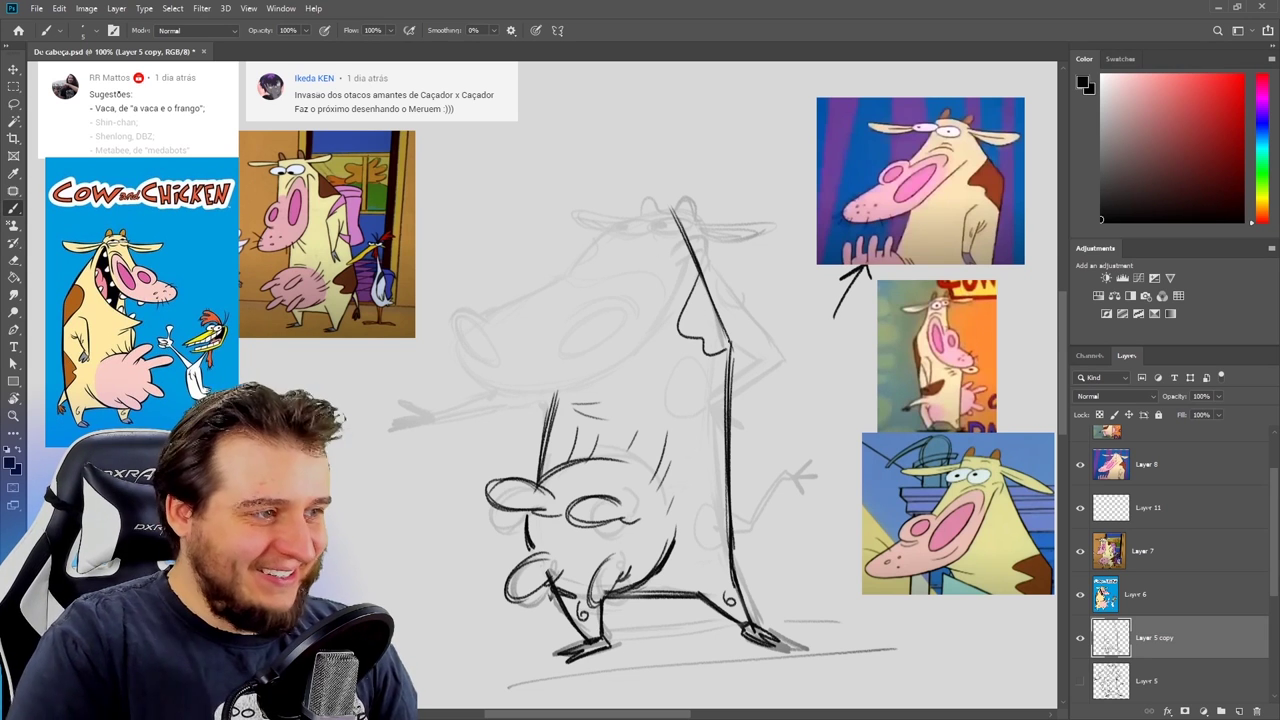
mouse_move(722, 462)
left_mouse_down()
mouse_move(699, 530)
mouse_move(727, 548)
left_mouse_up()
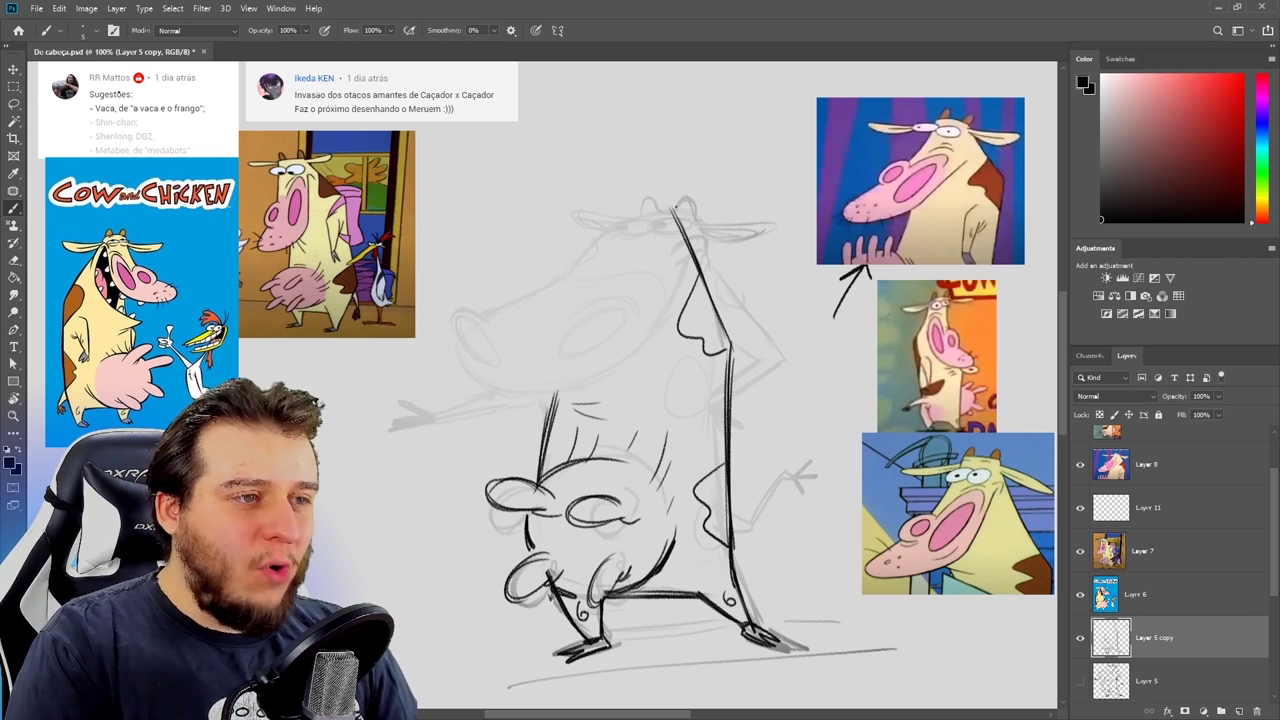
Step: Outline the head over the guide with a flat top, a long sloping muzzle and a rounded snout tip
mouse_move(678, 204)
left_mouse_down()
mouse_move(607, 210)
mouse_move(452, 374)
mouse_move(517, 376)
mouse_move(443, 378)
mouse_move(525, 387)
mouse_move(592, 374)
mouse_move(668, 290)
mouse_move(596, 376)
mouse_move(683, 272)
mouse_move(678, 281)
left_mouse_up()
key("e")
key("b")
key("e")
key("b")
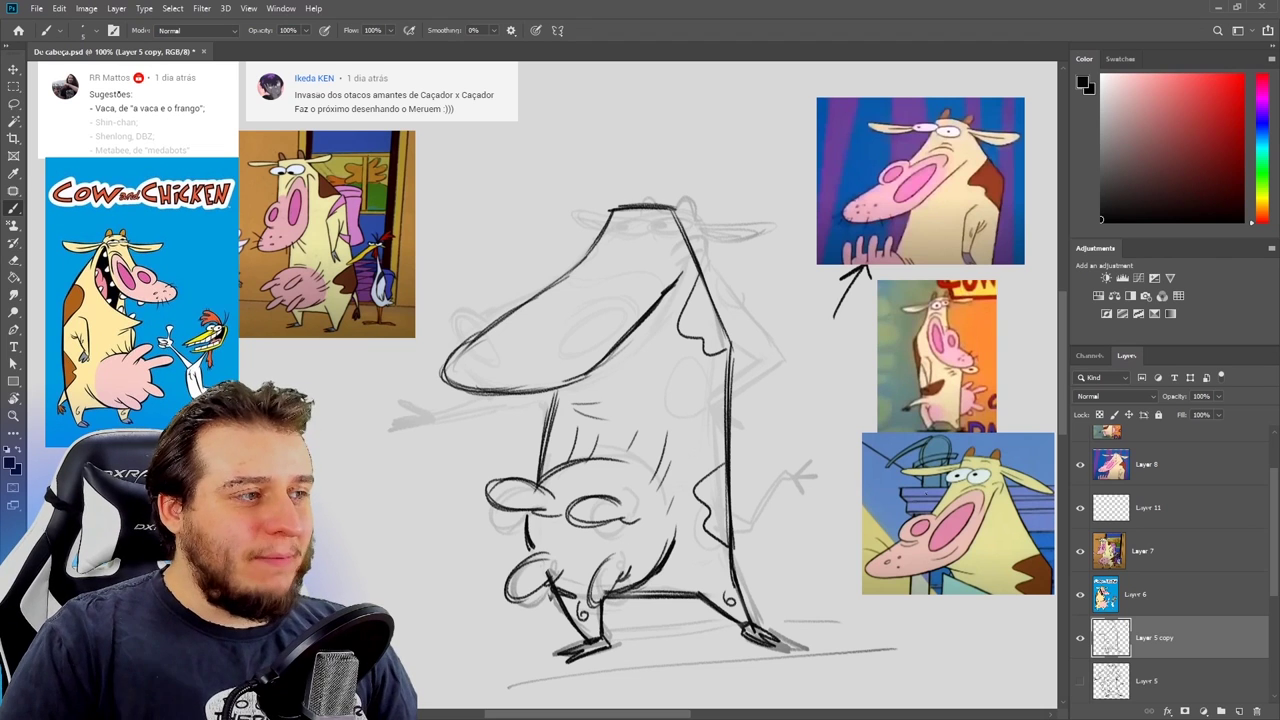
key("e")
key("b")
Step: Rework the jaw line into a smoother curve and finish it with a small smile crease at the cheek
mouse_move(682, 268)
left_mouse_down()
mouse_move(655, 306)
mouse_move(667, 282)
left_mouse_up()
mouse_move(636, 336)
left_mouse_down()
mouse_move(669, 270)
mouse_move(636, 334)
left_mouse_up()
key("e")
key("b")
left_click_drag(668, 266, 630, 340)
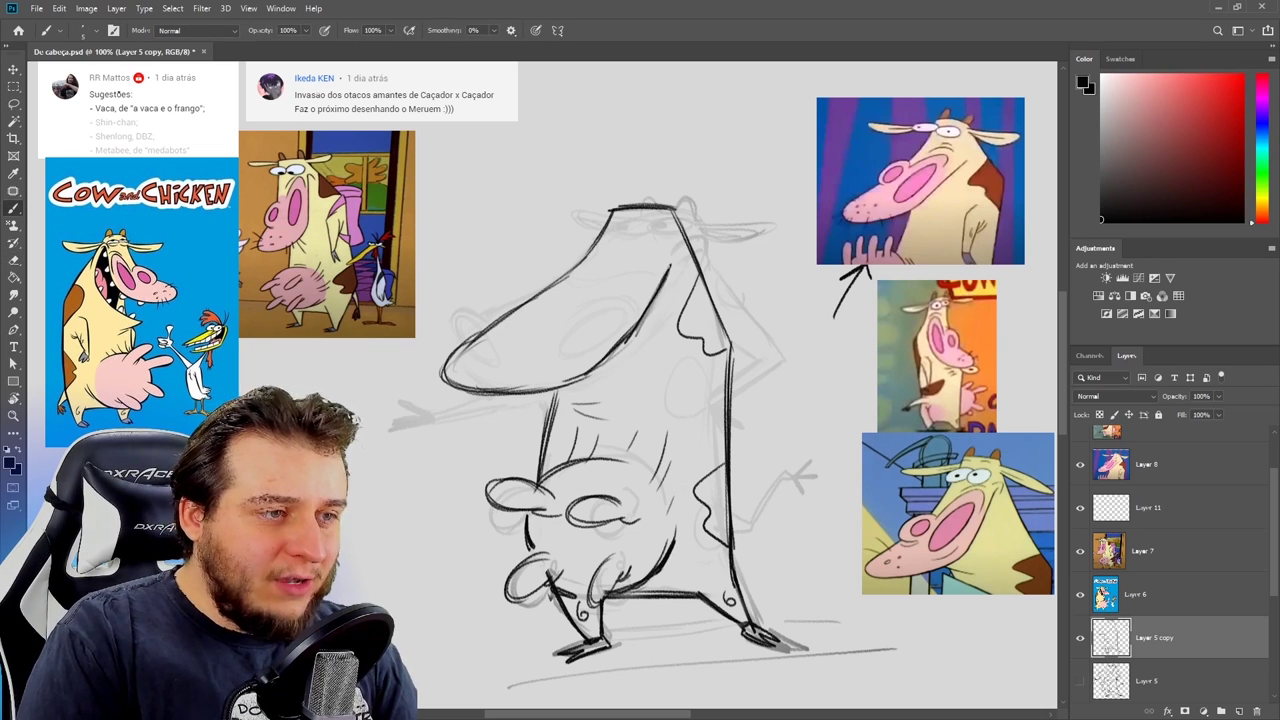
left_click_drag(656, 270, 686, 262)
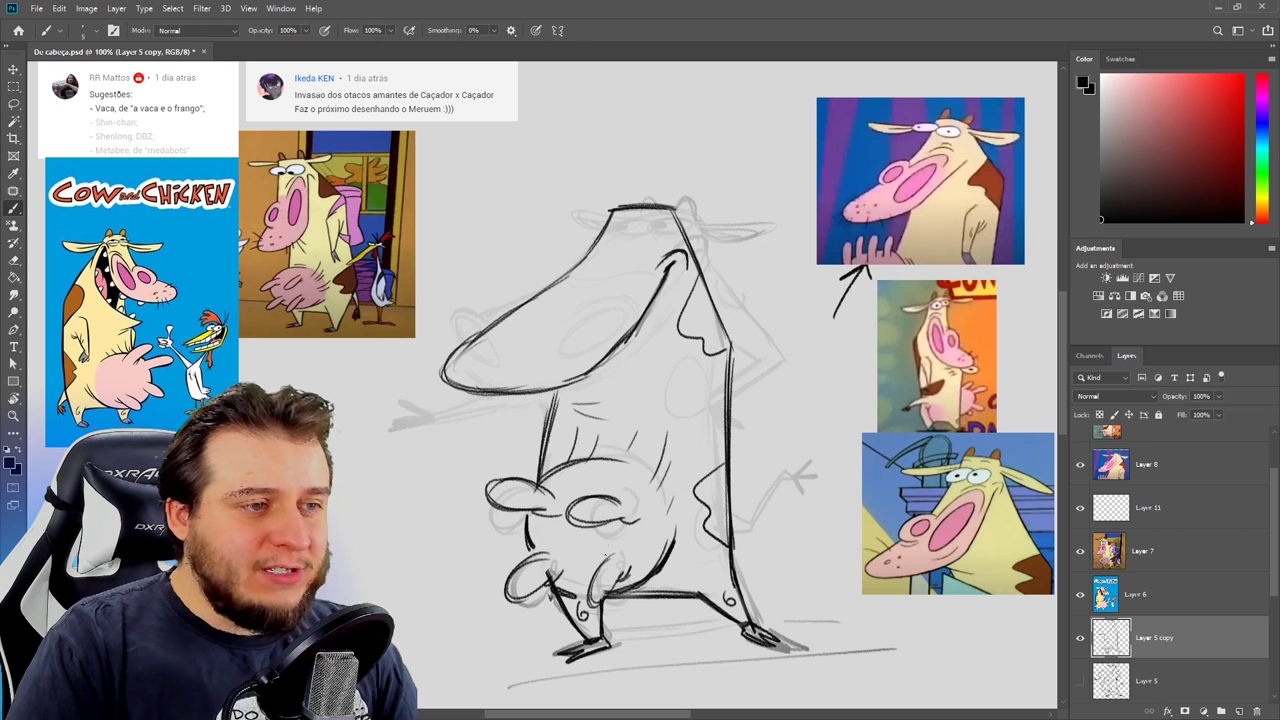
Step: Draw a large tilted oval nostril and a smaller one on the muzzle, with a raised rim around the smaller nostril
mouse_move(599, 284)
left_mouse_down()
mouse_move(604, 313)
mouse_move(622, 296)
mouse_move(597, 332)
left_mouse_up()
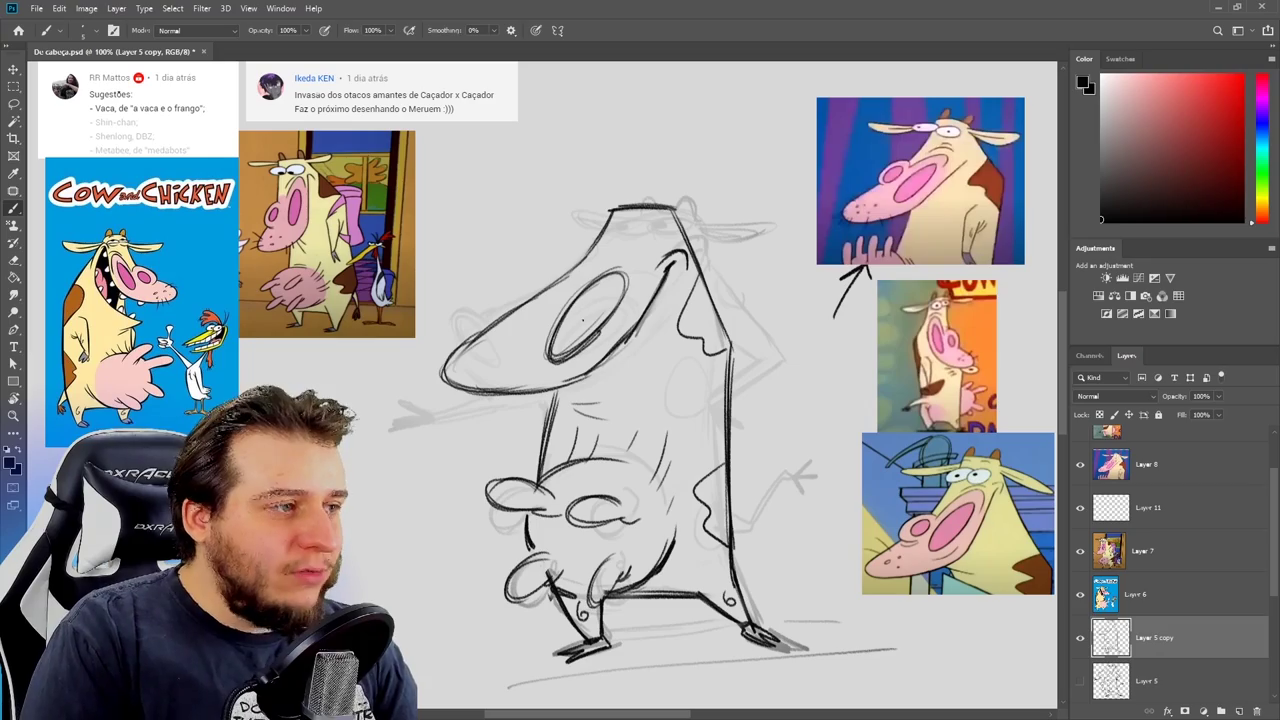
mouse_move(525, 303)
left_mouse_down()
mouse_move(508, 340)
mouse_move(538, 308)
mouse_move(520, 340)
left_mouse_up()
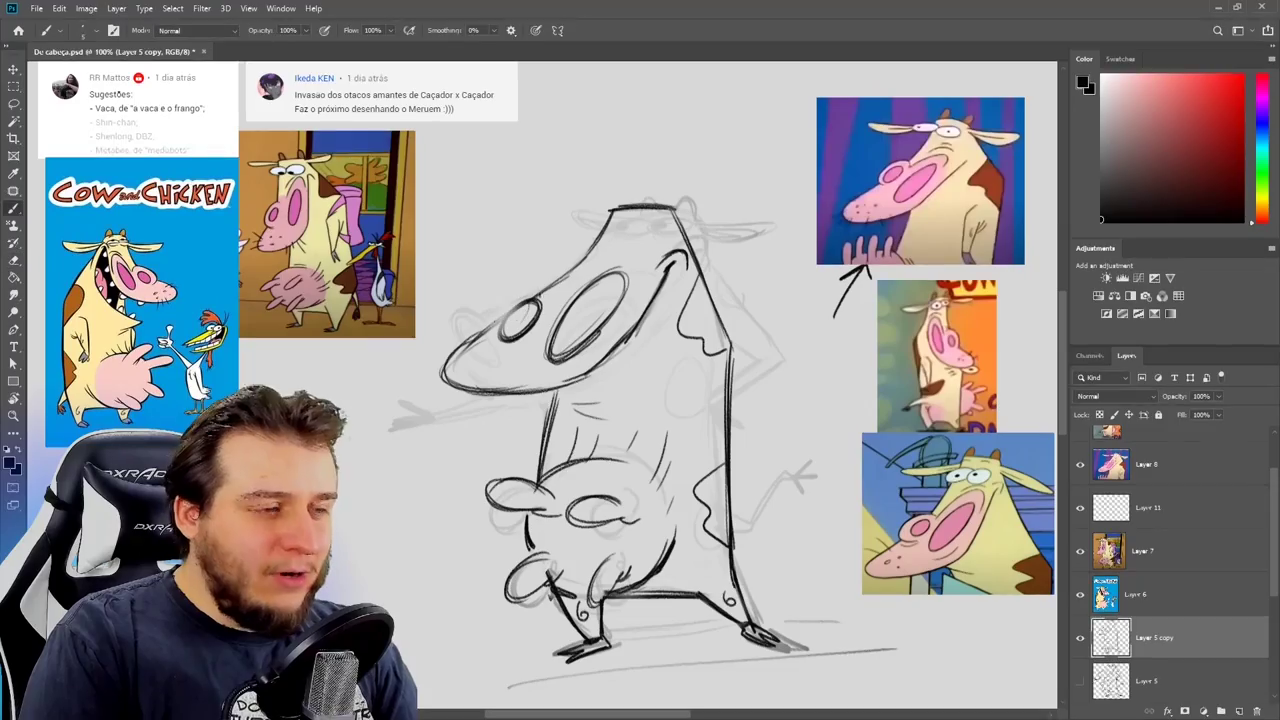
mouse_move(536, 293)
left_mouse_down()
mouse_move(500, 346)
mouse_move(540, 292)
mouse_move(499, 326)
mouse_move(512, 336)
mouse_move(540, 290)
left_mouse_up()
key("e")
key("b")
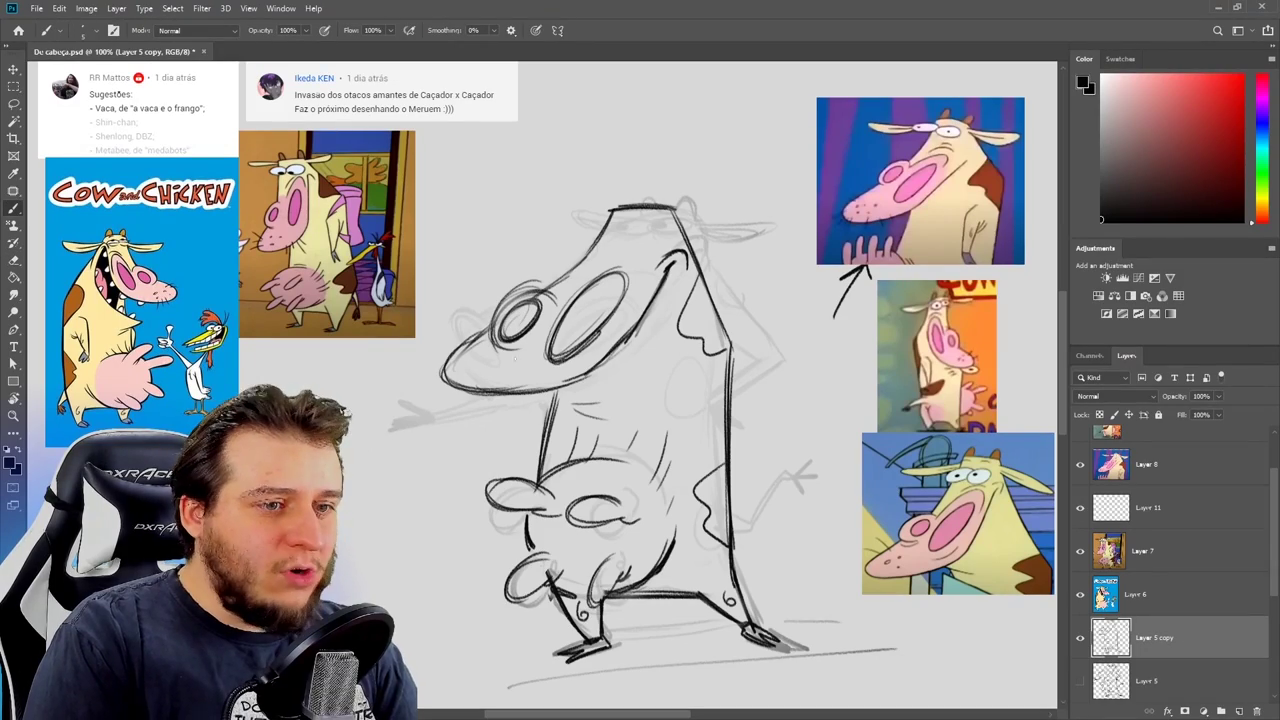
key("e")
key("b")
left_click_drag(545, 280, 500, 296)
key("ctrl+z")
key("e")
key("b")
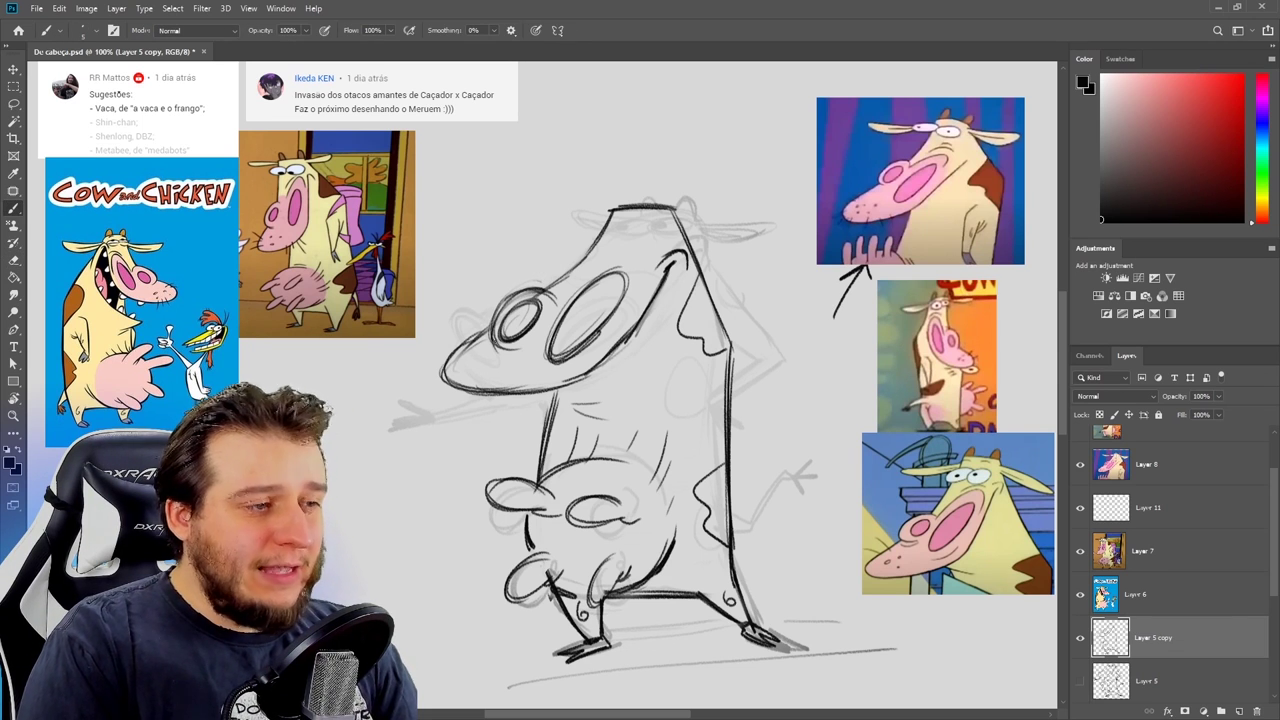
Step: Add dots on the snout and short whiskers at its tip and under the jaw
left_click_drag(436, 329, 462, 348)
left_click_drag(450, 316, 470, 340)
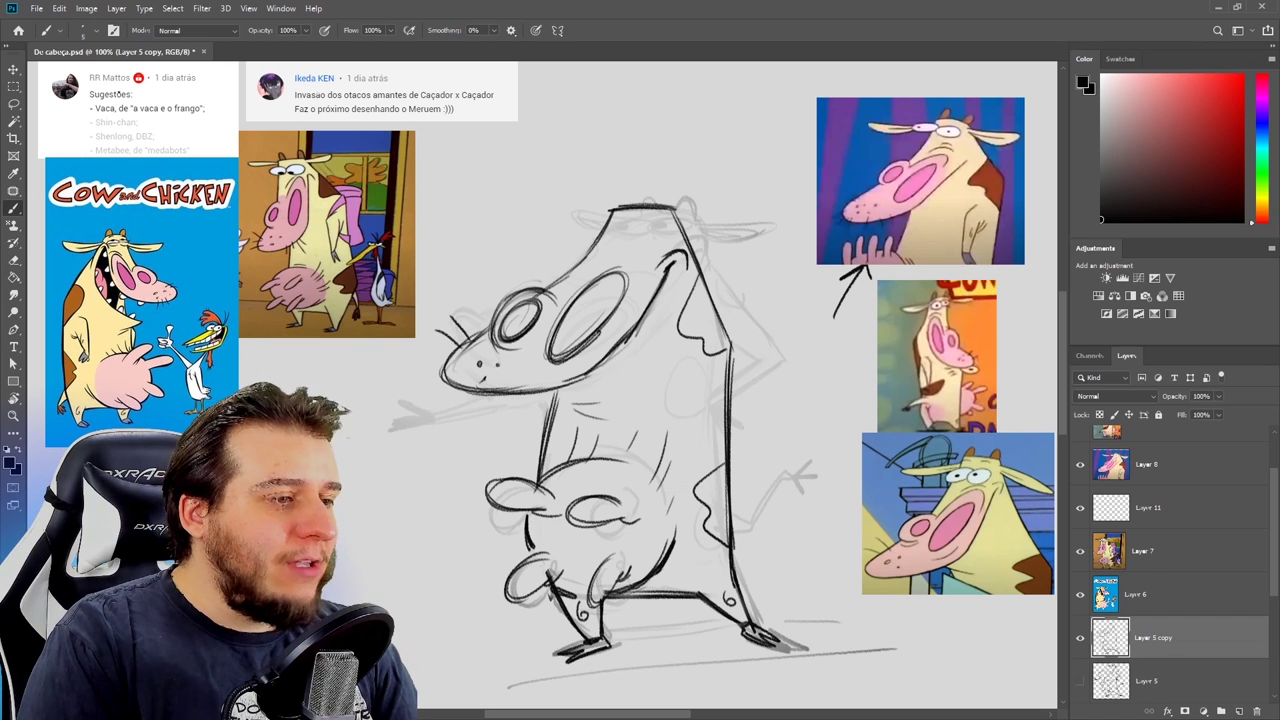
left_click_drag(533, 389, 532, 415)
left_click_drag(550, 374, 574, 406)
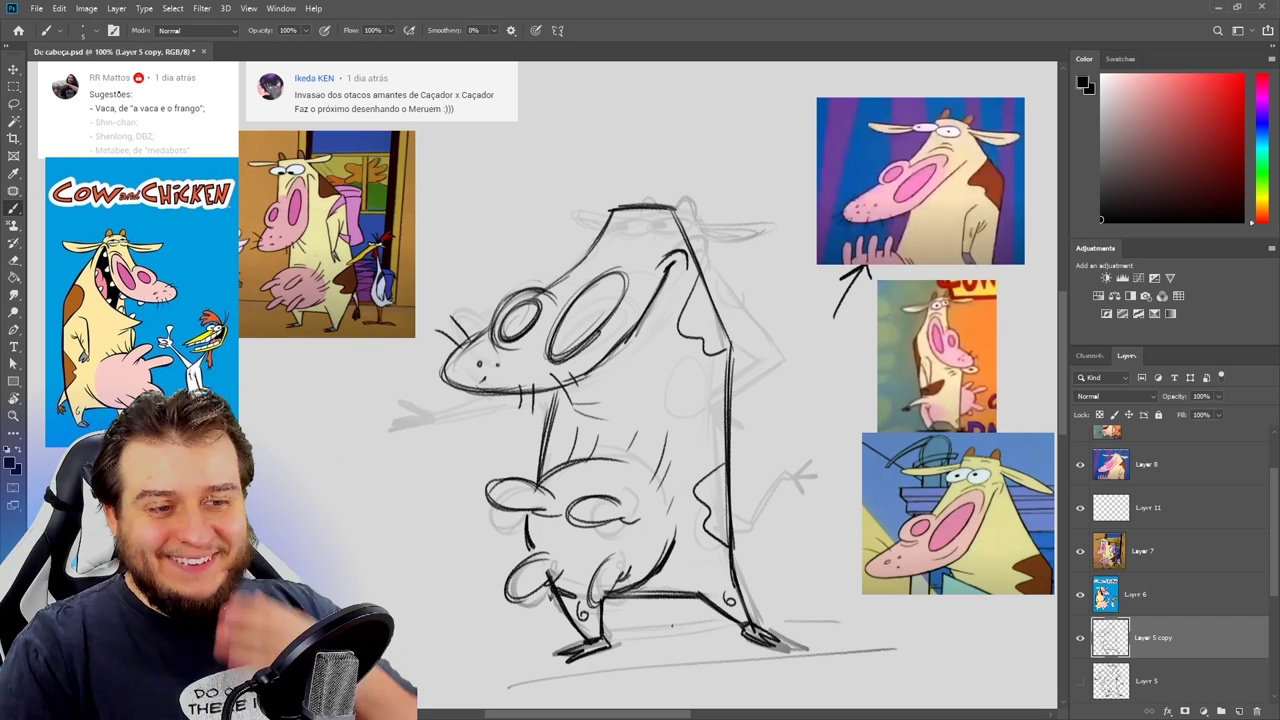
Step: Draw a raised rim around the large nostril
mouse_move(556, 308)
left_mouse_down()
mouse_move(590, 274)
mouse_move(627, 263)
mouse_move(629, 298)
left_mouse_up()
mouse_move(608, 268)
left_mouse_down()
mouse_move(633, 280)
mouse_move(625, 254)
mouse_move(634, 260)
left_mouse_up()
left_click_drag(597, 263, 635, 258)
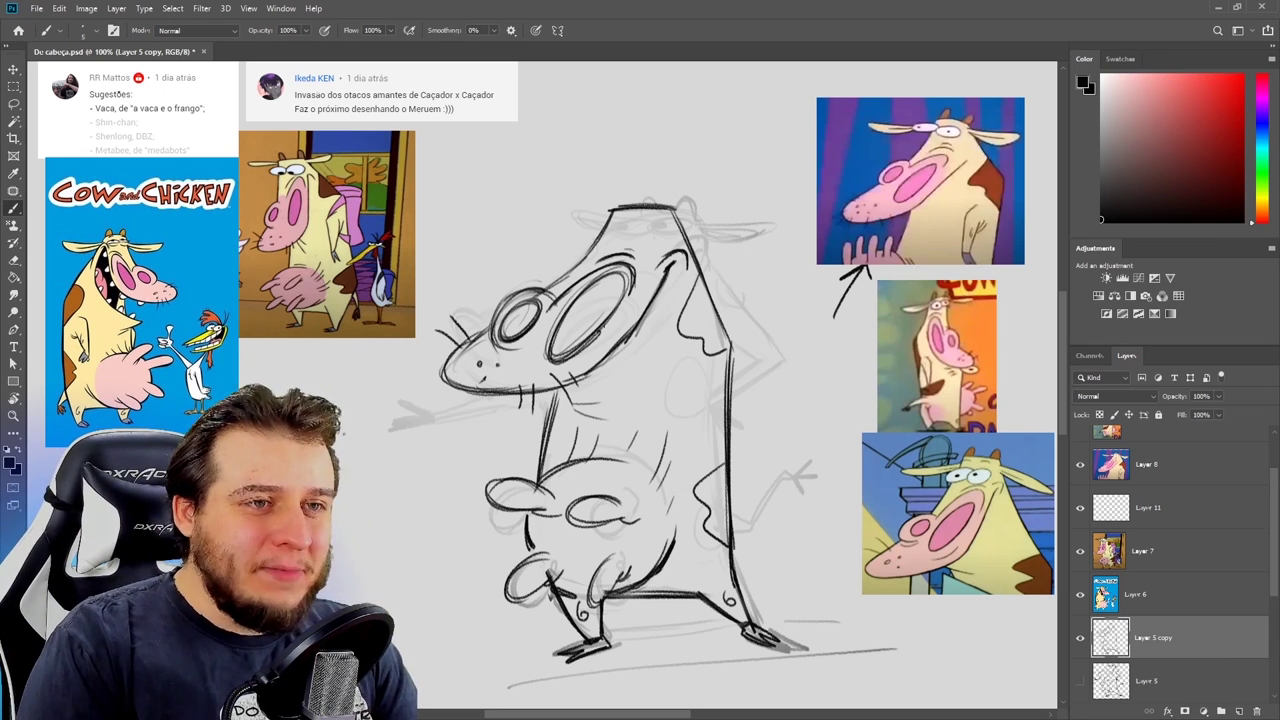
Step: Compare the redrawn cow with the original sketch by switching between their two layers
key("e")
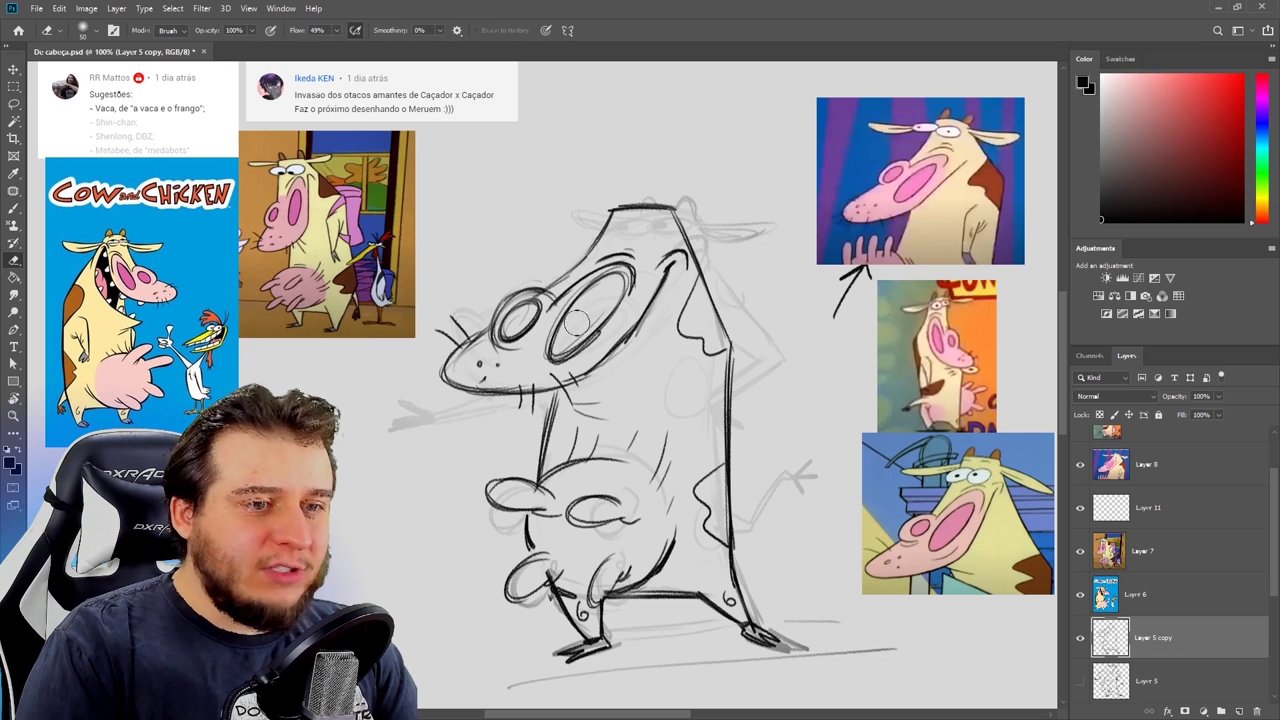
left_click(1080, 637)
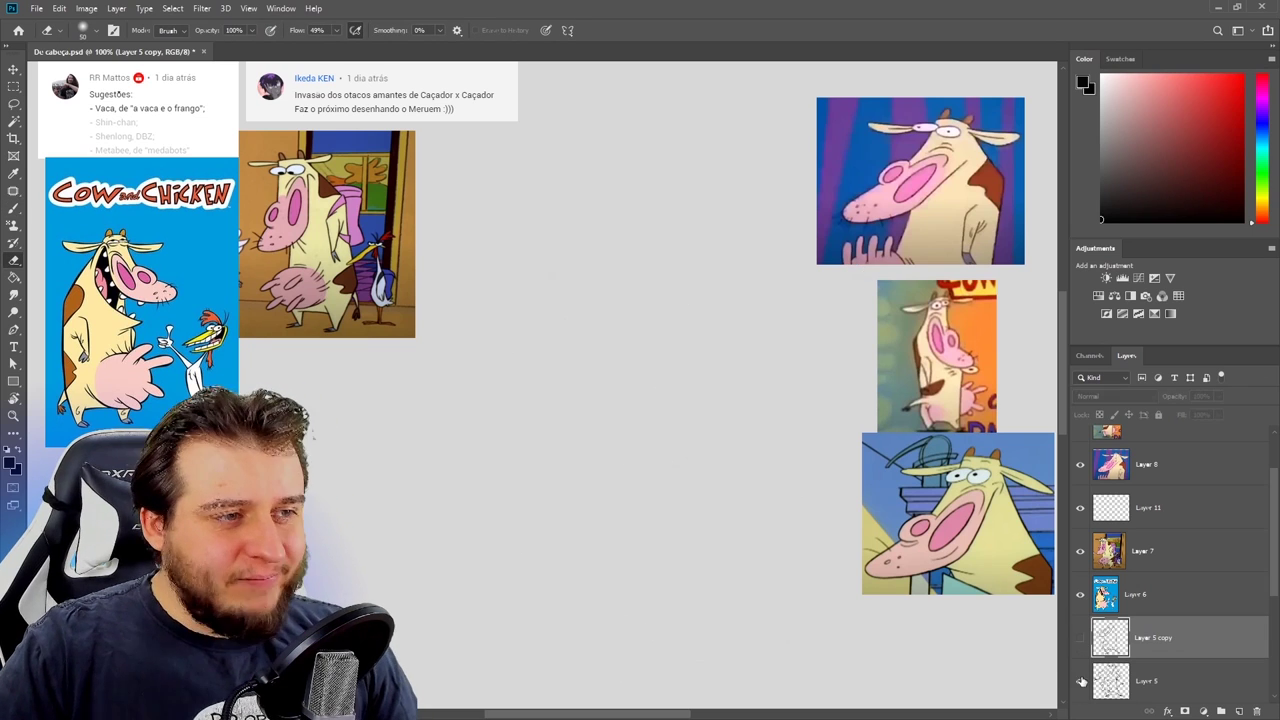
left_click(1080, 681)
left_click(1080, 681)
left_click(1080, 637)
Step: Draw the two half-lidded oval eyes with pupils at the top of the muzzle
key("b")
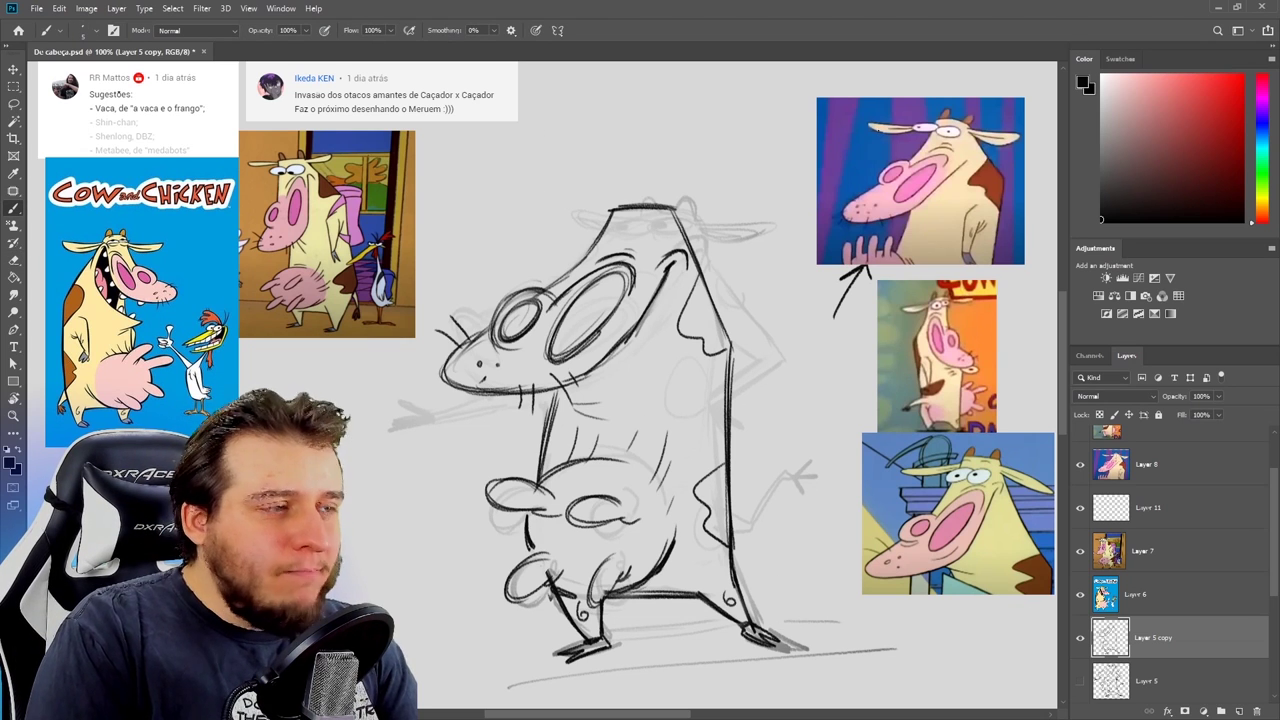
mouse_move(622, 230)
left_mouse_down()
mouse_move(578, 237)
mouse_move(660, 232)
mouse_move(640, 224)
left_mouse_up()
key("e")
key("b")
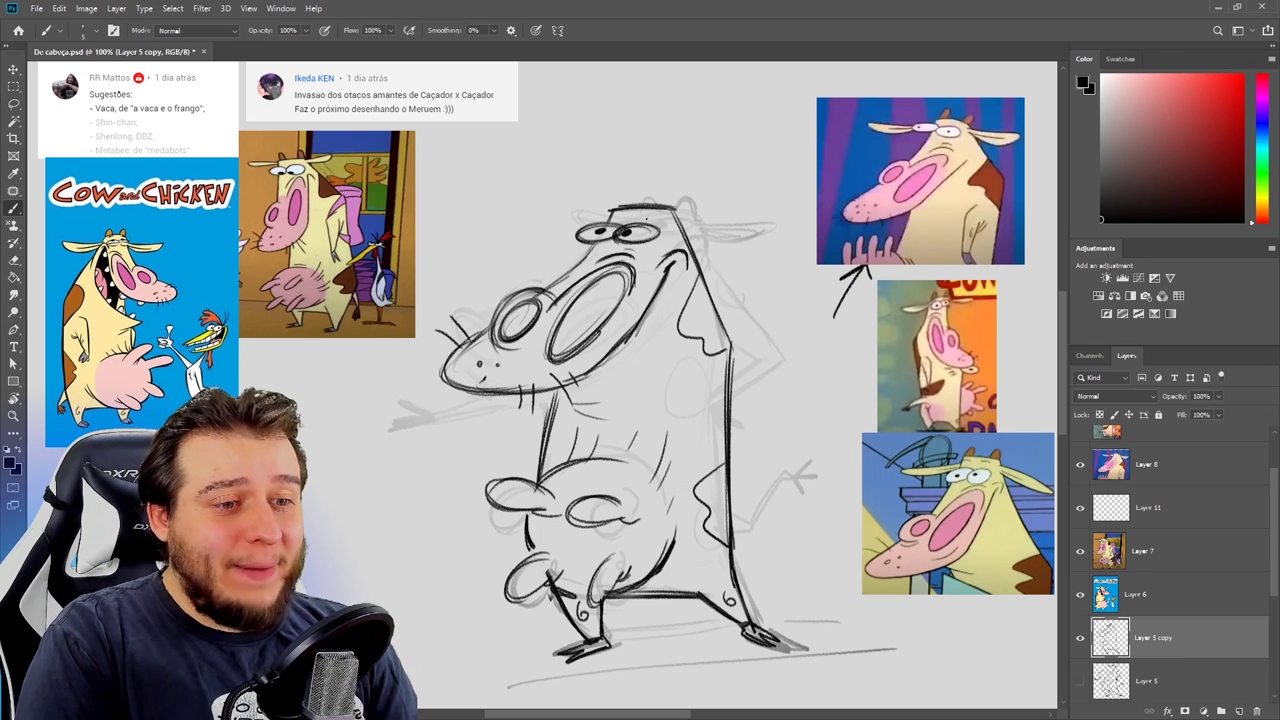
Step: Draw two small horns on the flat top of the head and long drooping ears on both sides
mouse_move(622, 194)
left_mouse_down()
mouse_move(626, 211)
mouse_move(675, 207)
mouse_move(752, 233)
left_mouse_up()
key("ctrl+z")
mouse_move(694, 248)
left_mouse_down()
mouse_move(752, 262)
mouse_move(706, 250)
mouse_move(735, 265)
left_mouse_up()
key("ctrl+z")
key("ctrl+z")
key("ctrl+z")
left_click_drag(680, 226, 734, 262)
mouse_move(684, 232)
left_mouse_down()
mouse_move(752, 265)
mouse_move(746, 240)
left_mouse_up()
mouse_move(606, 218)
left_mouse_down()
mouse_move(530, 216)
mouse_move(594, 230)
mouse_move(550, 237)
mouse_move(575, 238)
mouse_move(530, 221)
mouse_move(575, 235)
left_mouse_up()
key("ctrl+z")
key("ctrl+z")
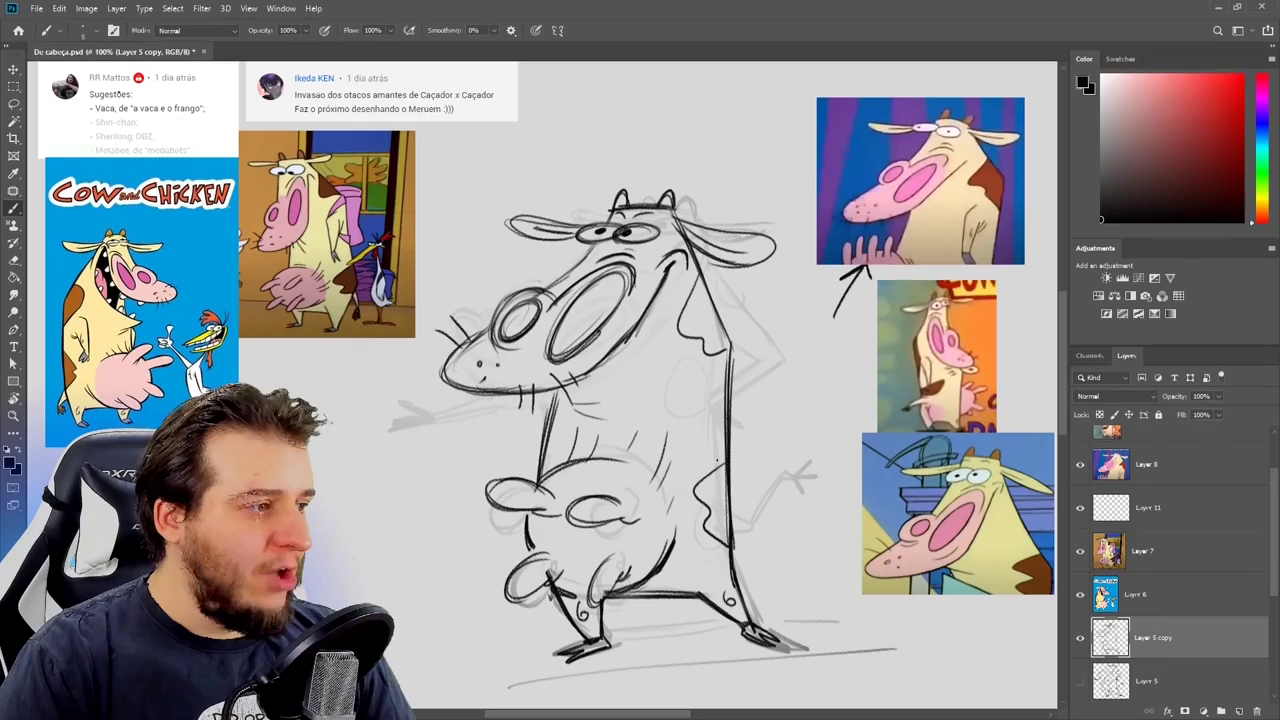
Step: Draw the short tail at the hip and the arm extended forward with its small hand
mouse_move(732, 514)
left_mouse_down()
mouse_move(766, 590)
mouse_move(775, 560)
left_mouse_up()
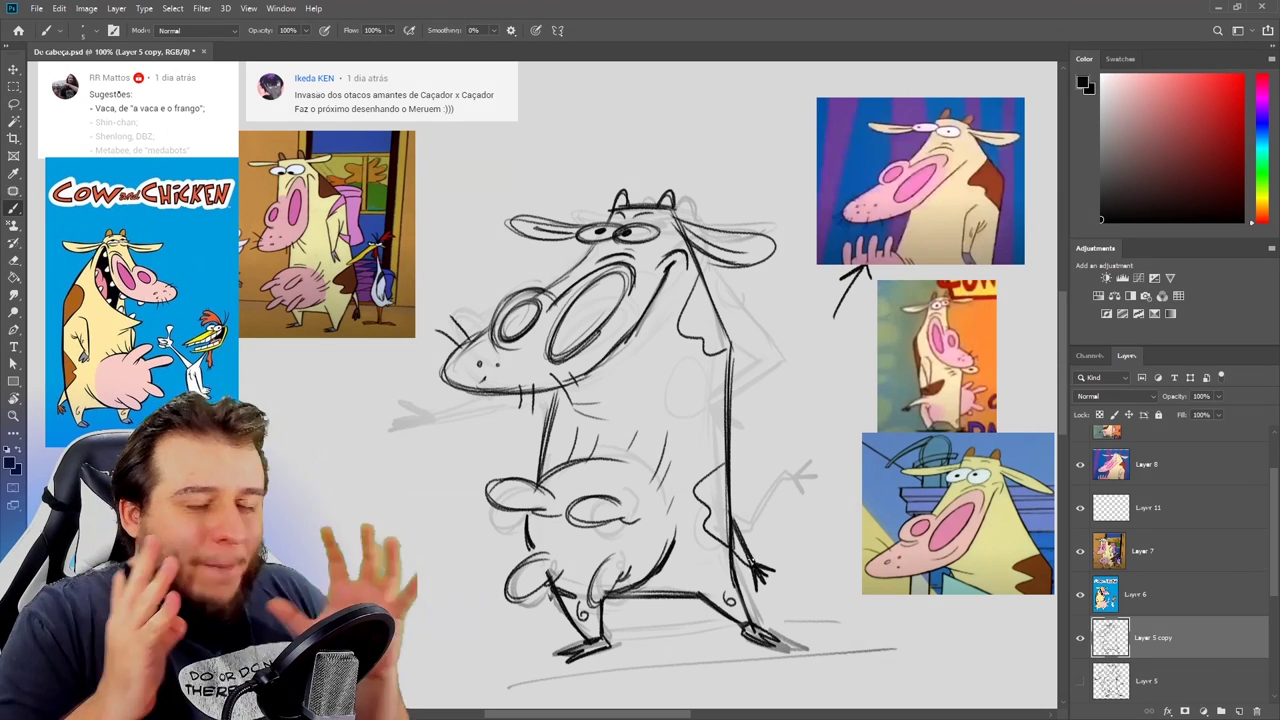
left_click_drag(554, 410, 455, 414)
key("ctrl+z")
left_click_drag(552, 411, 435, 432)
mouse_move(438, 433)
left_mouse_down()
mouse_move(538, 451)
mouse_move(556, 415)
mouse_move(408, 420)
mouse_move(405, 442)
left_mouse_up()
mouse_move(405, 442)
left_mouse_down()
mouse_move(554, 408)
mouse_move(541, 446)
left_mouse_up()
key("e")
key("b")
Step: Draw the bent arm behind the back with an elbow mark and a hand resting on the hip, cleaning up overlapping lines
mouse_move(733, 386)
left_mouse_down()
mouse_move(784, 448)
mouse_move(731, 475)
left_mouse_up()
mouse_move(721, 430)
left_mouse_down()
mouse_move(750, 444)
mouse_move(727, 477)
left_mouse_up()
key("e")
left_click_drag(729, 388, 739, 464)
key("b")
mouse_move(724, 481)
left_mouse_down()
mouse_move(734, 507)
mouse_move(735, 489)
left_mouse_up()
mouse_move(732, 481)
left_mouse_down()
mouse_move(750, 496)
mouse_move(732, 476)
mouse_move(724, 510)
mouse_move(730, 496)
left_mouse_up()
key("e")
key("b")
key("e")
key("b")
left_click_drag(734, 462, 714, 480)
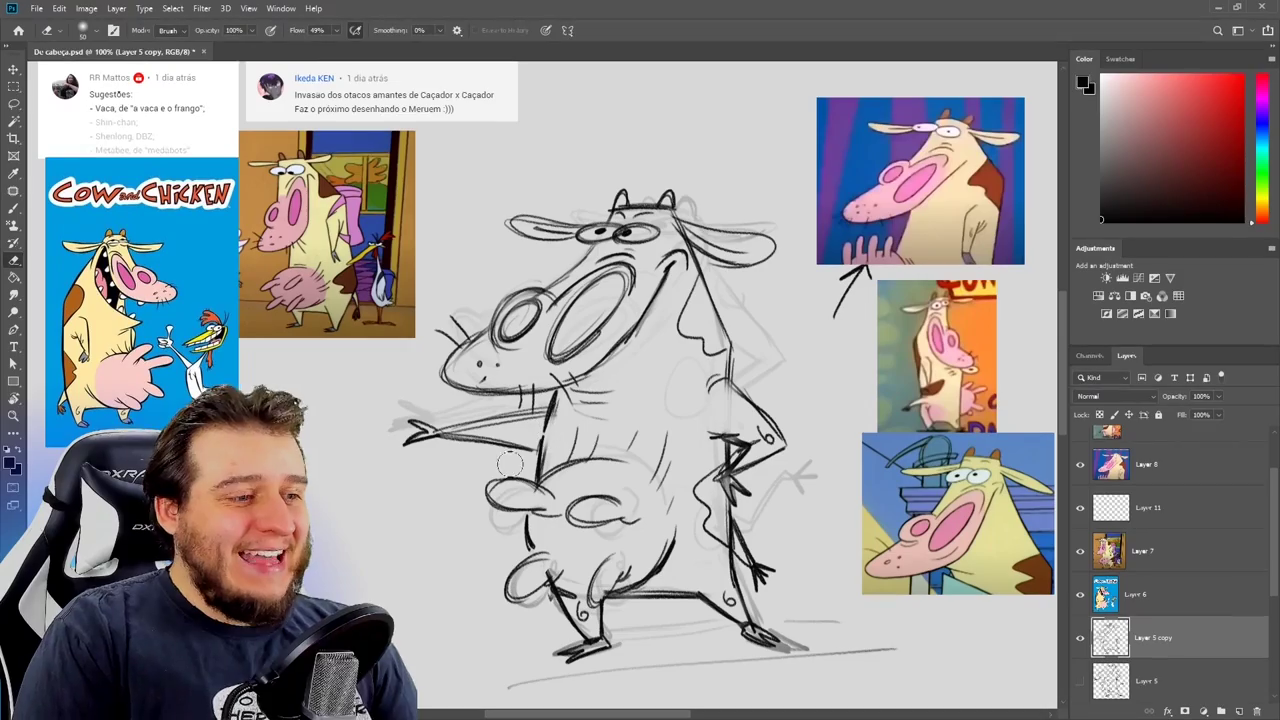
Step: Select the extended arm freehand and adjust it to sit slightly higher under the jaw
key("l")
mouse_move(434, 404)
left_mouse_down()
mouse_move(478, 480)
mouse_move(538, 464)
mouse_move(546, 406)
mouse_move(516, 408)
mouse_move(529, 423)
left_mouse_up()
left_click(454, 551)
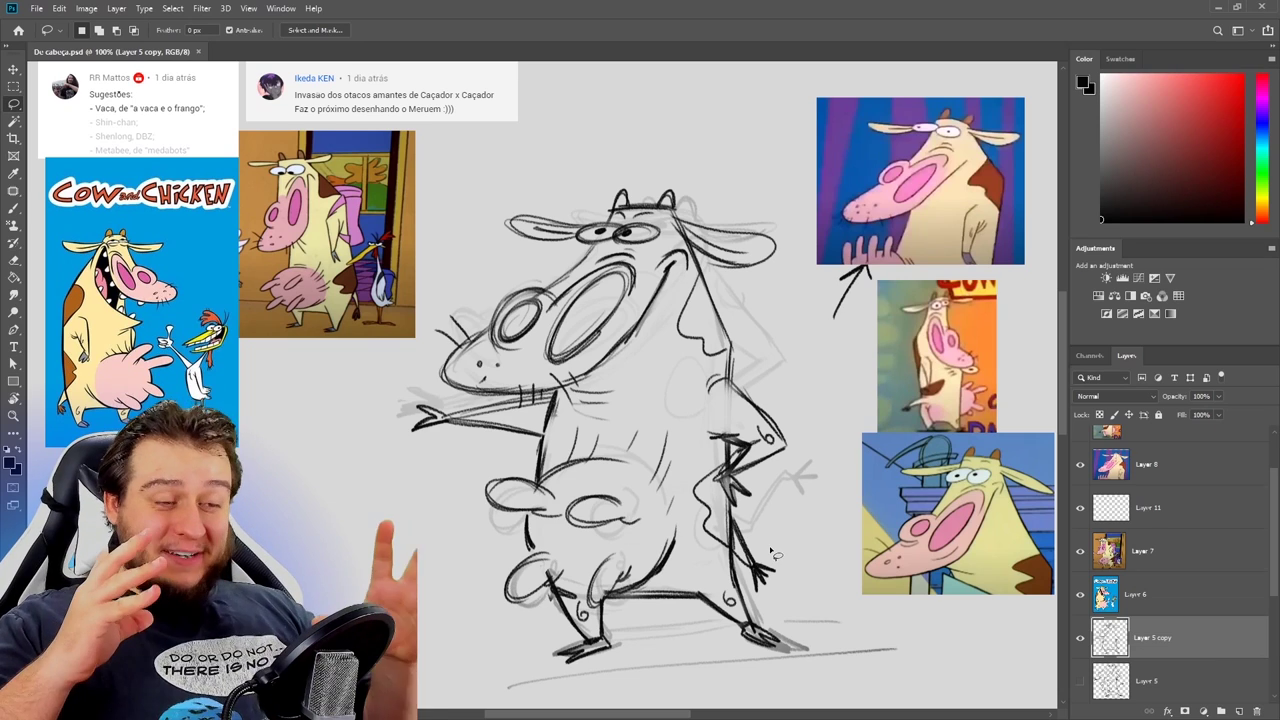
Step: Pick a light red colour and add a new layer above the redrawn cow
left_click(1202, 75)
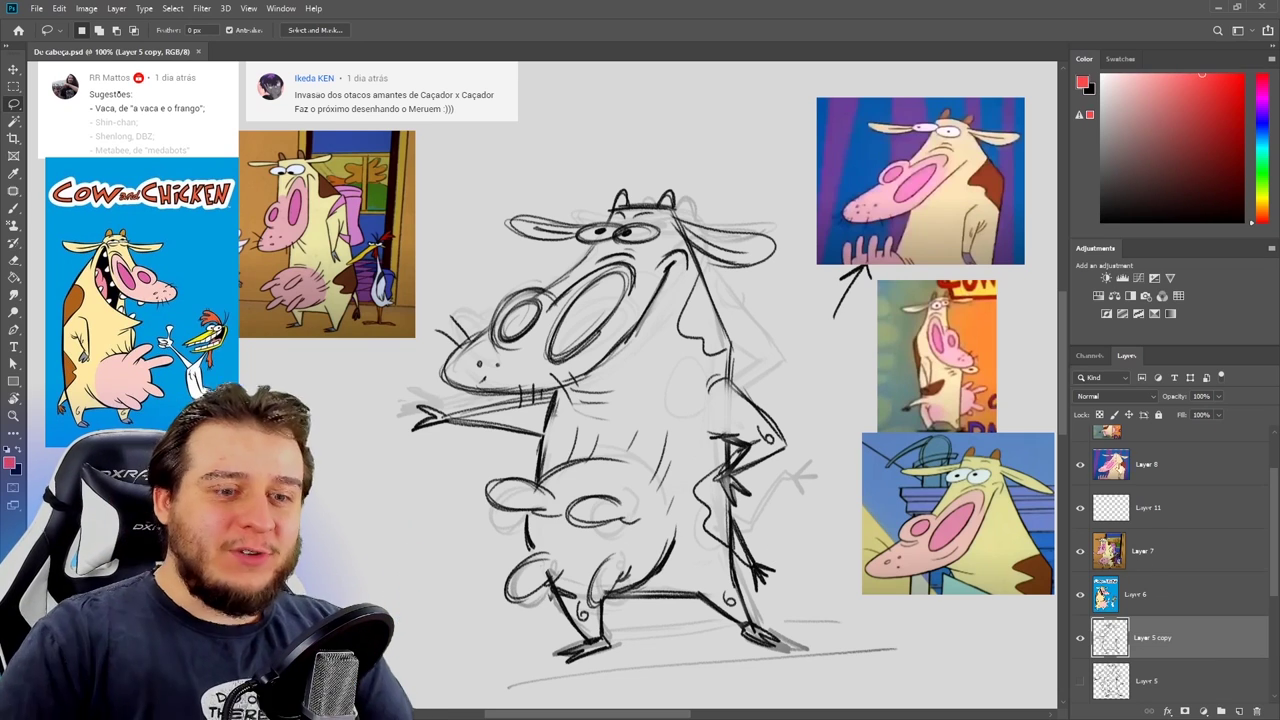
left_click(1239, 711)
key("b")
left_click(612, 181)
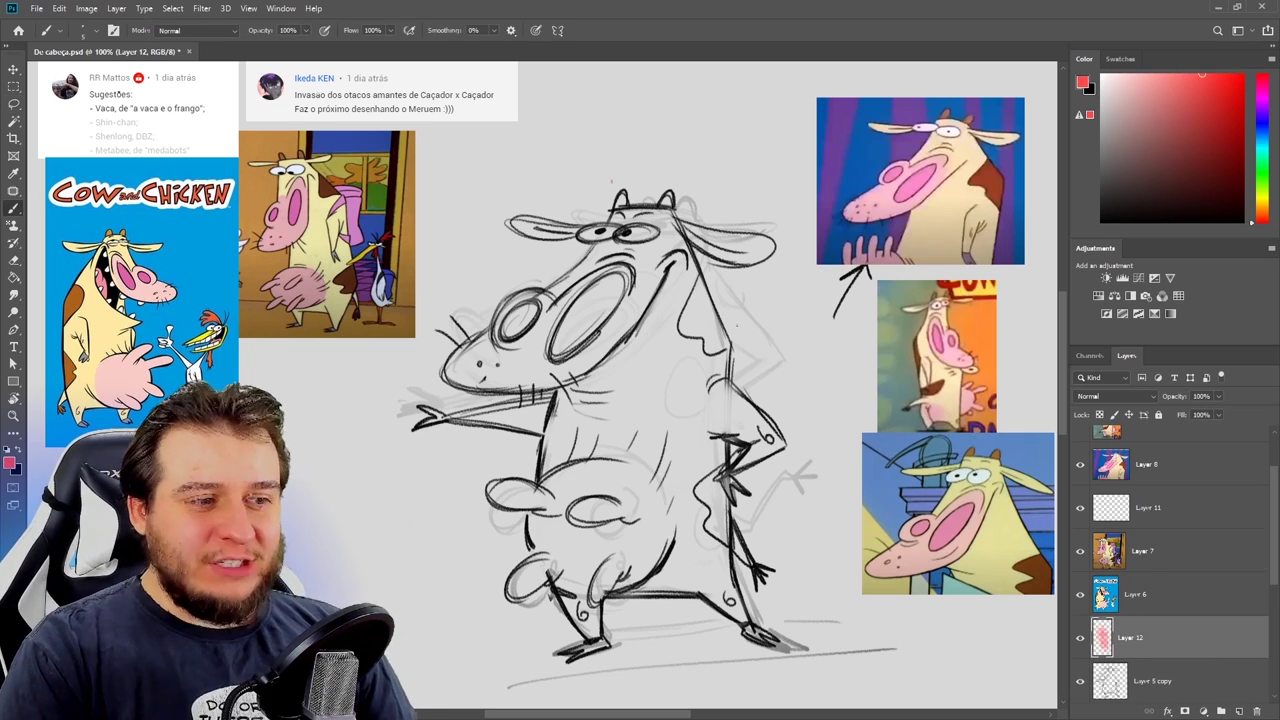
Step: Trace the torso as a simple tall box in red, strengthening its edges with a deeper red
mouse_move(572, 362)
left_mouse_down()
mouse_move(725, 342)
mouse_move(724, 576)
left_mouse_up()
left_click_drag(560, 374, 538, 570)
left_click(1213, 102)
left_click_drag(557, 390, 528, 584)
left_click_drag(538, 580, 728, 581)
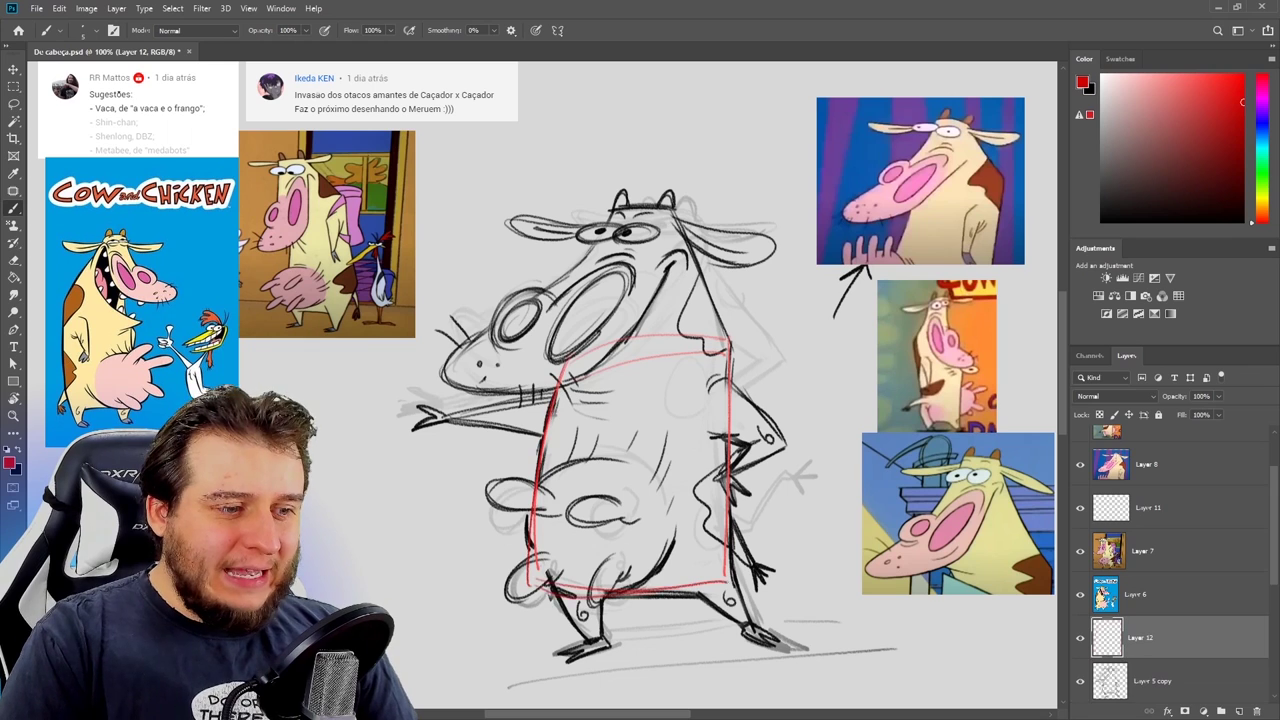
left_click_drag(732, 350, 726, 584)
Step: Trace the sloping forehead and the elongated snout in red as simple construction shapes over the head
mouse_move(574, 350)
left_mouse_down()
mouse_move(727, 346)
mouse_move(676, 208)
mouse_move(606, 256)
mouse_move(566, 352)
left_mouse_up()
mouse_move(620, 212)
left_mouse_down()
mouse_move(684, 206)
mouse_move(599, 365)
mouse_move(547, 289)
mouse_move(536, 300)
left_mouse_up()
mouse_move(523, 290)
left_mouse_down()
mouse_move(447, 341)
mouse_move(454, 386)
mouse_move(606, 367)
left_mouse_up()
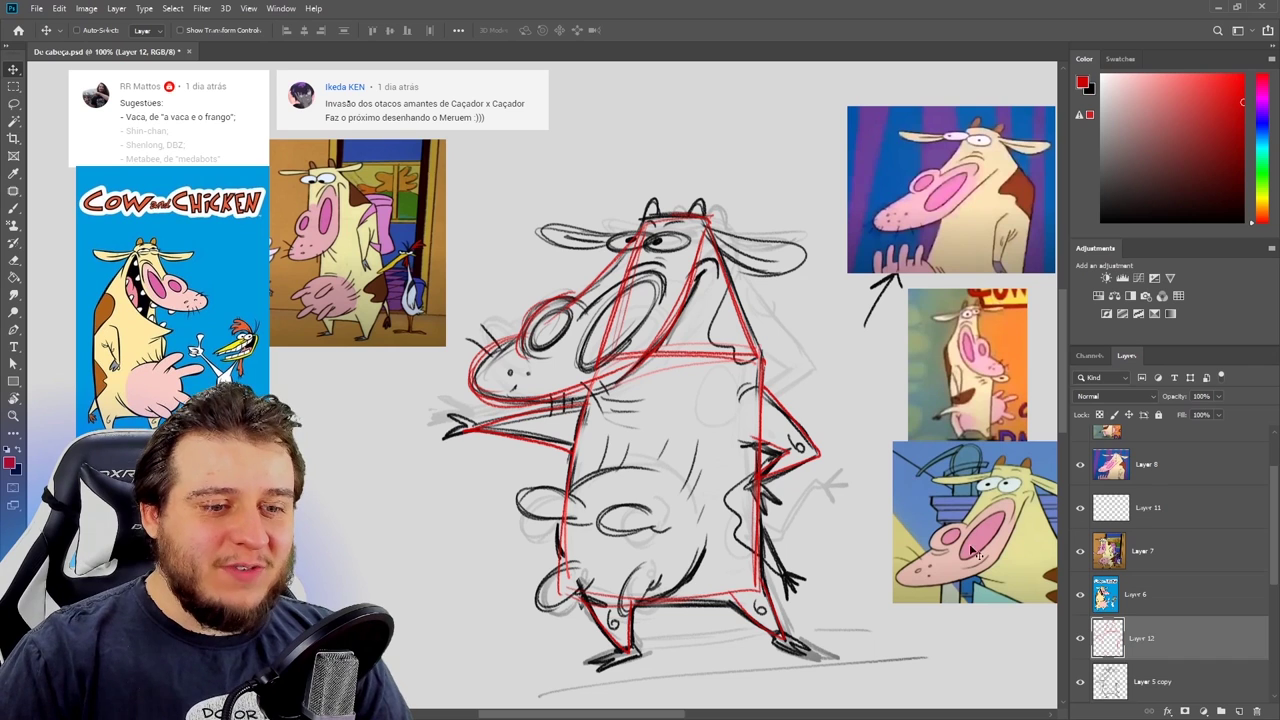
Step: Review the original cow sketch beside the redrawn version, then hide the finished vaca group
scroll(1147, 617, "down", 2)
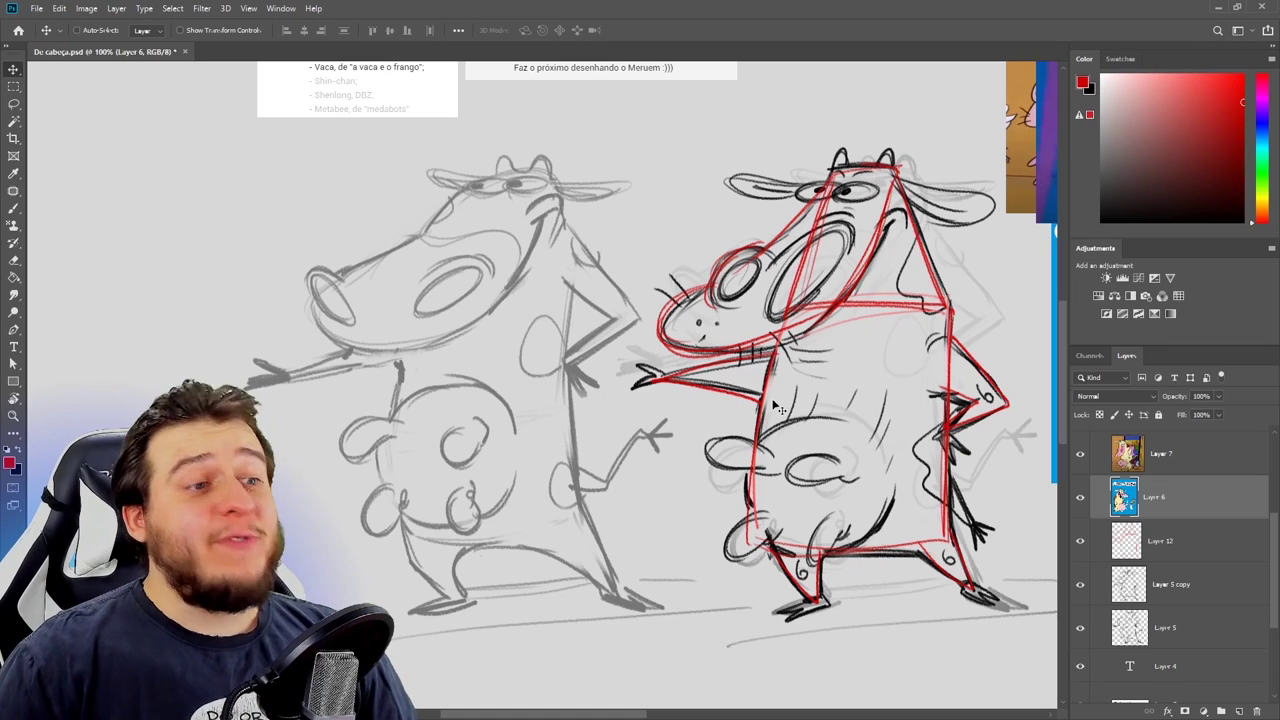
scroll(768, 415, "down", 1)
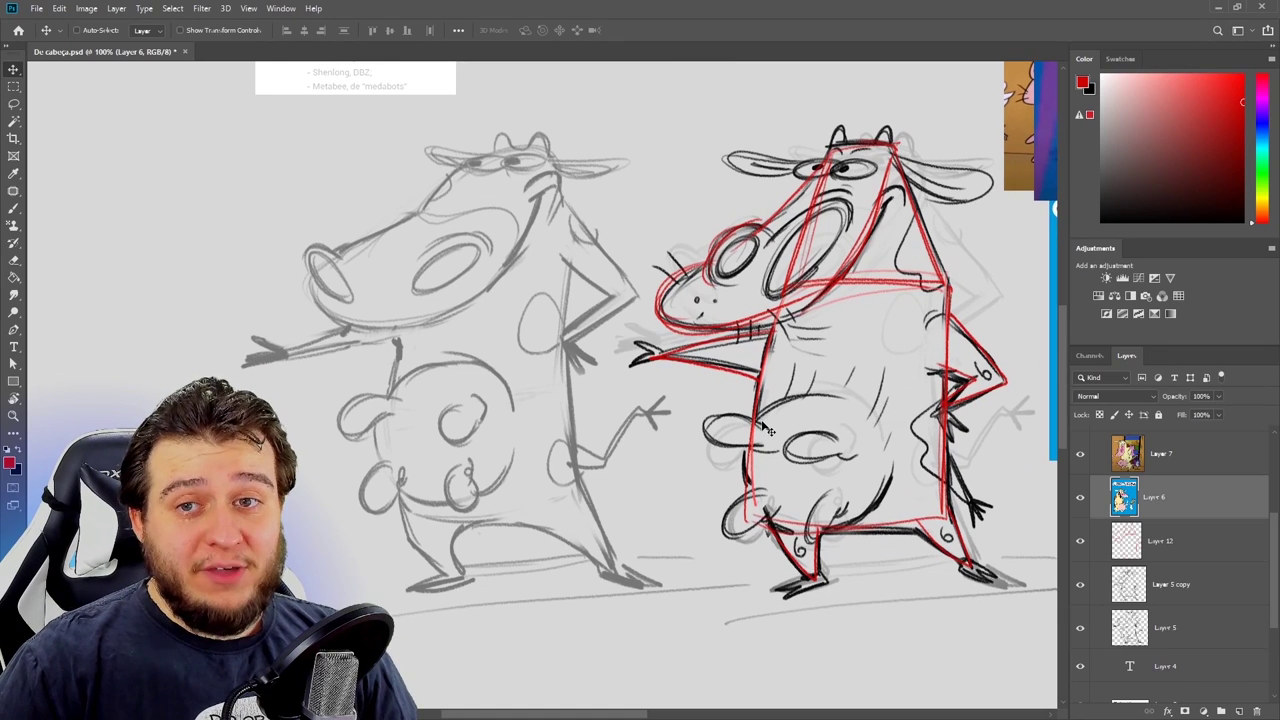
scroll(1132, 546, "down", 1)
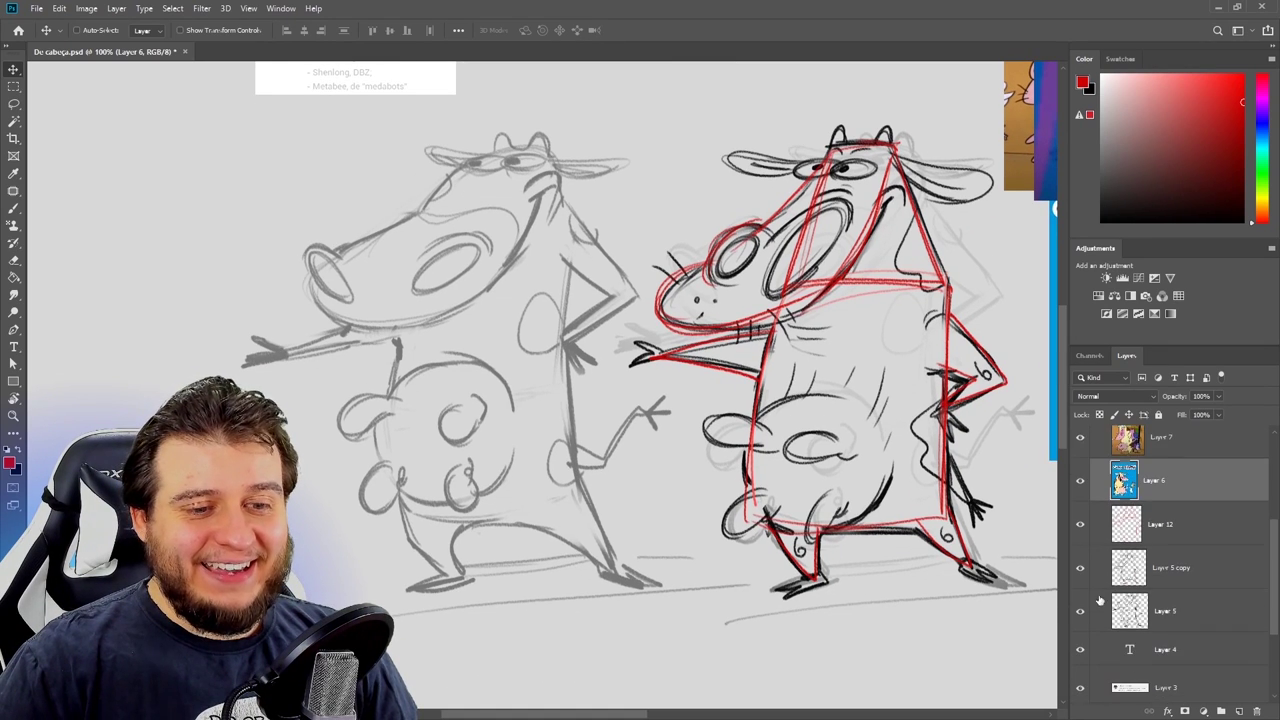
left_click(1079, 538)
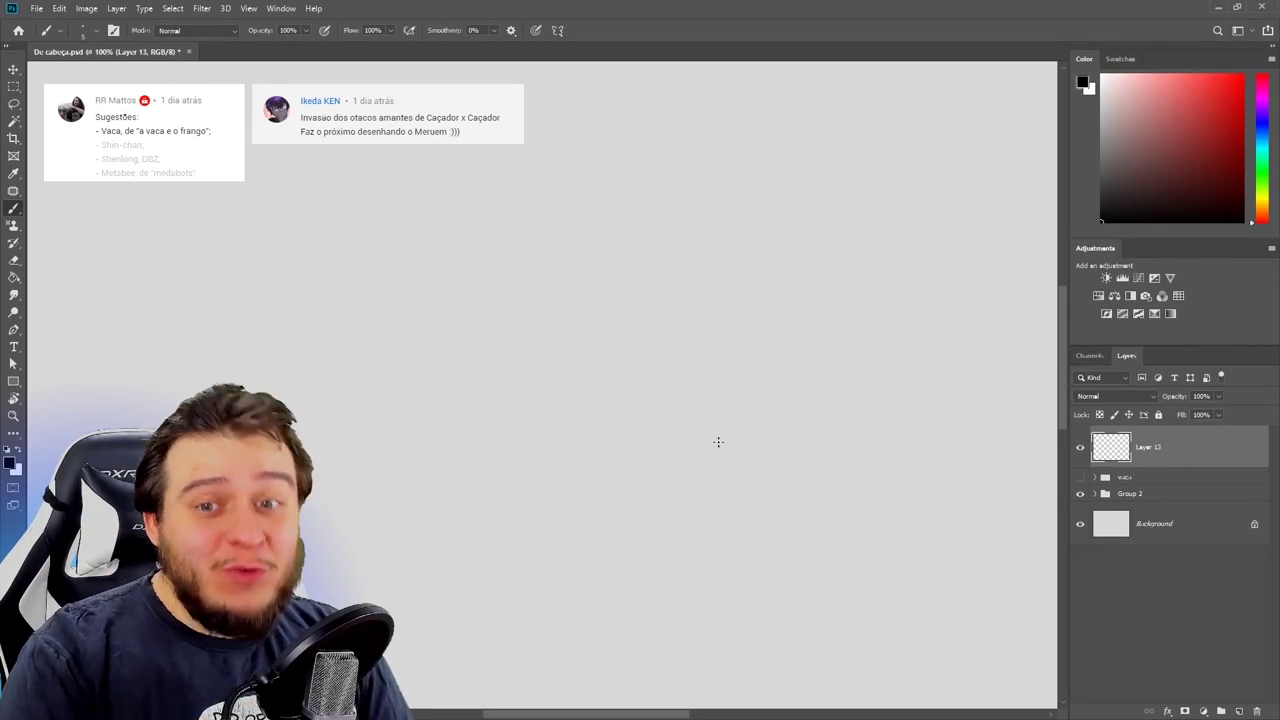
Step: Undo the trial strokes on the blank canvas and delete the empty Layer 13
mouse_move(704, 312)
left_mouse_down()
mouse_move(680, 370)
mouse_move(690, 472)
left_mouse_up()
key("ctrl+z")
key("ctrl+z")
left_click(383, 44)
key("Delete")
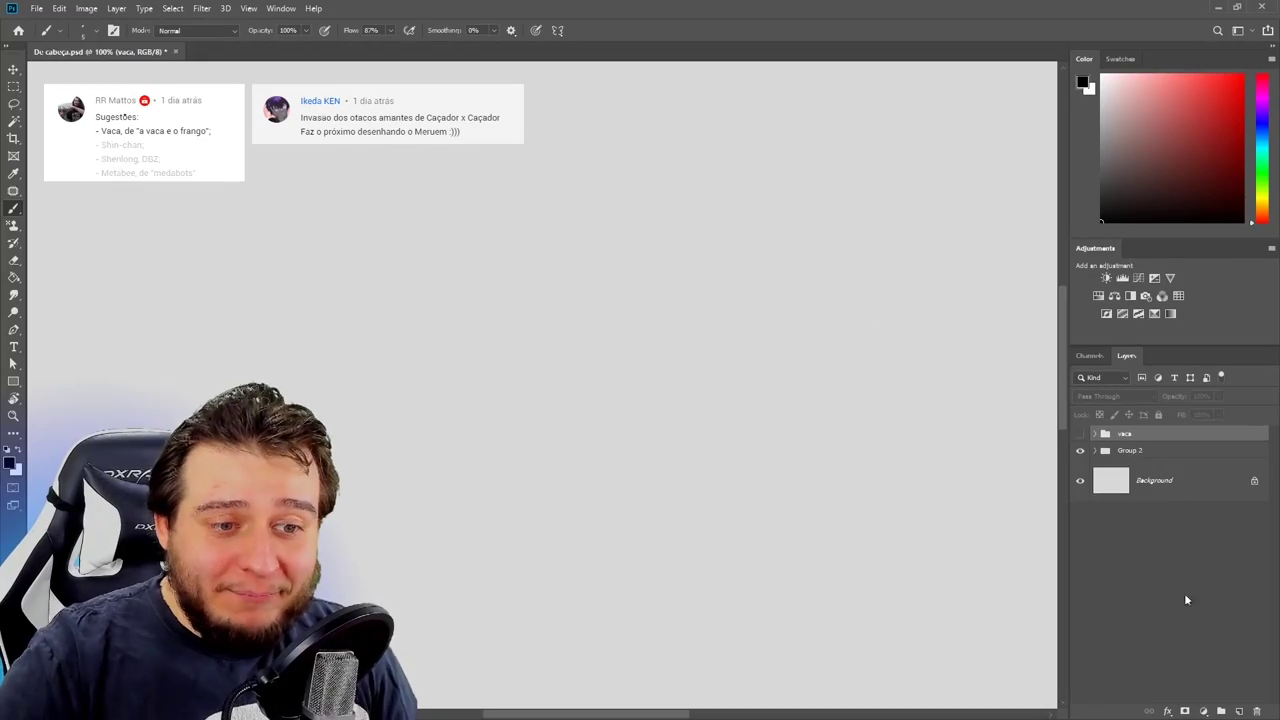
Step: Add a new layer and rough out Meruem's head as an oval with a centre line, jaw and neck
left_click(1237, 709)
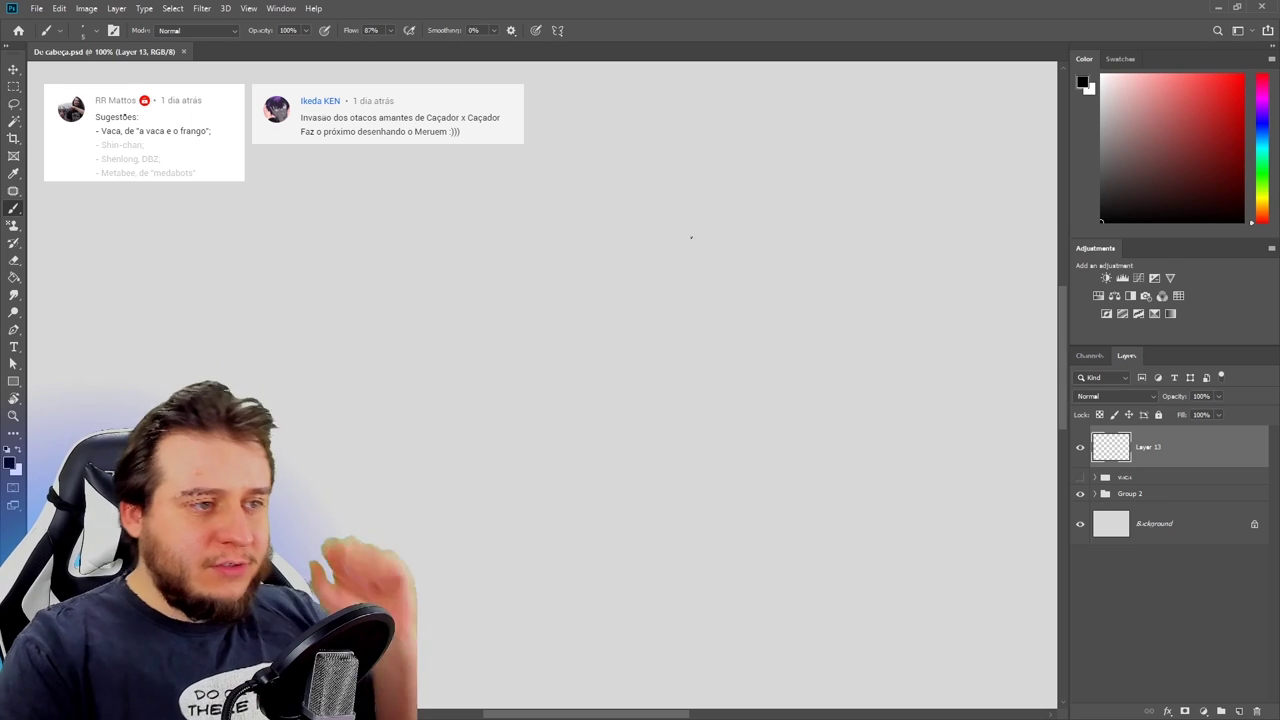
left_click_drag(740, 197, 762, 180)
key("ctrl+z")
mouse_move(712, 119)
left_mouse_down()
mouse_move(700, 120)
mouse_move(696, 205)
left_mouse_up()
key("ctrl+z")
key("ctrl+z")
mouse_move(693, 127)
left_mouse_down()
mouse_move(691, 213)
mouse_move(725, 200)
mouse_move(745, 153)
mouse_move(733, 228)
mouse_move(697, 220)
mouse_move(735, 222)
left_mouse_up()
Step: Sketch the broad chest block below the neck with a centre line, collar lines and round shoulder forms
mouse_move(693, 214)
left_mouse_down()
mouse_move(739, 218)
mouse_move(683, 320)
mouse_move(652, 298)
left_mouse_up()
mouse_move(677, 222)
left_mouse_down()
mouse_move(645, 312)
mouse_move(778, 316)
left_mouse_up()
left_click_drag(748, 208, 784, 316)
left_click_drag(776, 240, 788, 292)
left_click_drag(783, 230, 778, 236)
mouse_move(657, 234)
left_mouse_down()
mouse_move(639, 275)
mouse_move(620, 264)
mouse_move(662, 226)
left_mouse_up()
left_click_drag(634, 230, 790, 234)
left_click_drag(696, 238, 792, 234)
mouse_move(742, 214)
left_mouse_down()
mouse_move(788, 232)
mouse_move(770, 228)
left_mouse_up()
left_click_drag(692, 230, 648, 218)
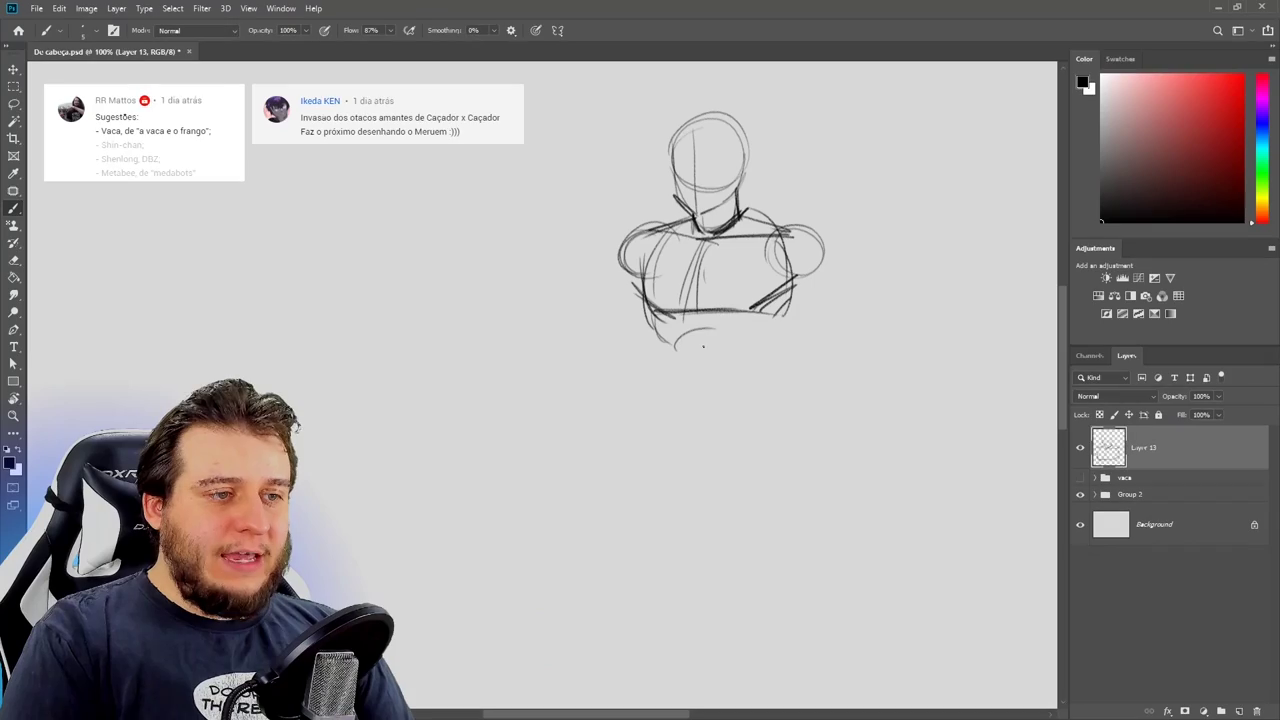
Step: Sketch the ribcage sides, an oval abdomen and the V-shaped pelvis below the chest
left_click_drag(680, 345, 748, 332)
left_click_drag(795, 288, 758, 350)
mouse_move(665, 320)
left_mouse_down()
mouse_move(690, 398)
mouse_move(758, 370)
left_mouse_up()
mouse_move(664, 377)
left_mouse_down()
mouse_move(667, 432)
mouse_move(733, 446)
mouse_move(784, 407)
left_mouse_up()
mouse_move(660, 404)
left_mouse_down()
mouse_move(703, 465)
mouse_move(724, 464)
mouse_move(785, 412)
left_mouse_up()
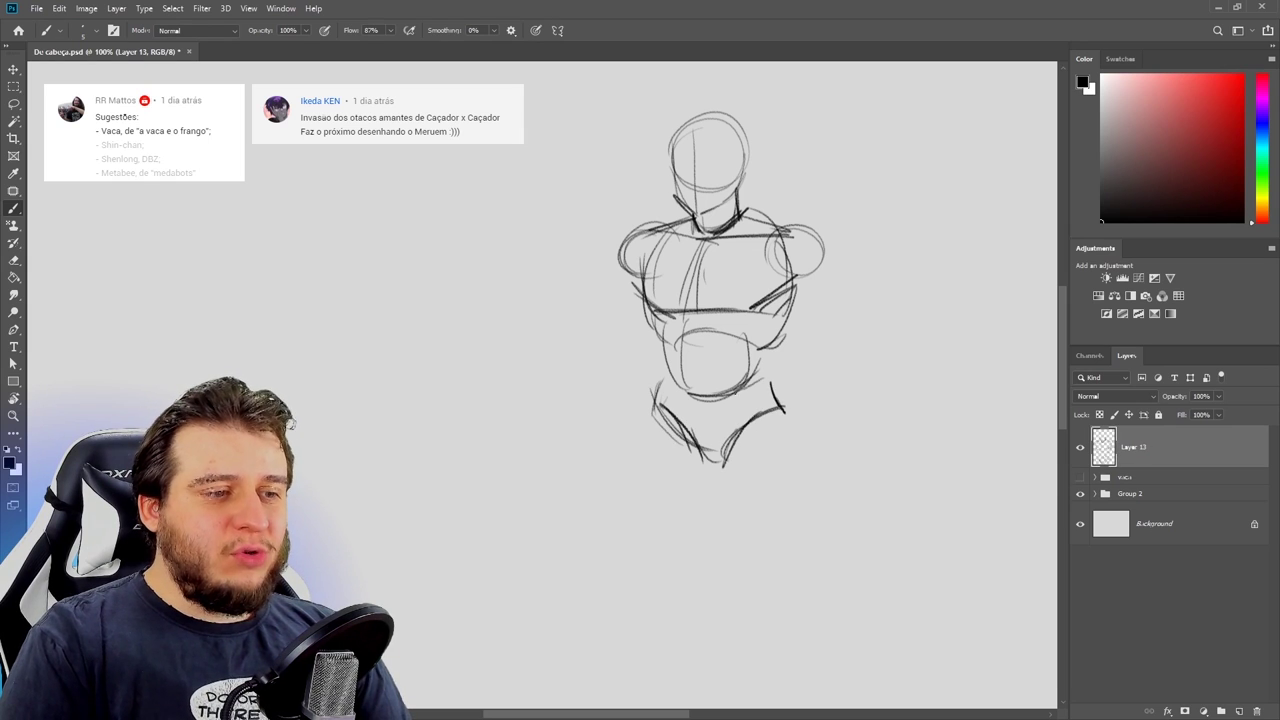
left_click_drag(664, 374, 656, 406)
left_click_drag(770, 402, 776, 436)
Step: Draw both thighs down from the pelvis and mark the knees with overlapping circles
left_click_drag(660, 378, 640, 568)
mouse_move(652, 416)
left_mouse_down()
mouse_move(668, 588)
mouse_move(690, 580)
mouse_move(700, 612)
left_mouse_up()
mouse_move(726, 466)
left_mouse_down()
mouse_move(740, 530)
mouse_move(790, 595)
left_mouse_up()
left_click_drag(775, 418, 810, 578)
left_click_drag(714, 448, 706, 582)
left_click_drag(790, 568, 822, 622)
left_click_drag(668, 560, 700, 612)
mouse_move(790, 580)
left_mouse_down()
mouse_move(800, 625)
mouse_move(810, 605)
left_mouse_up()
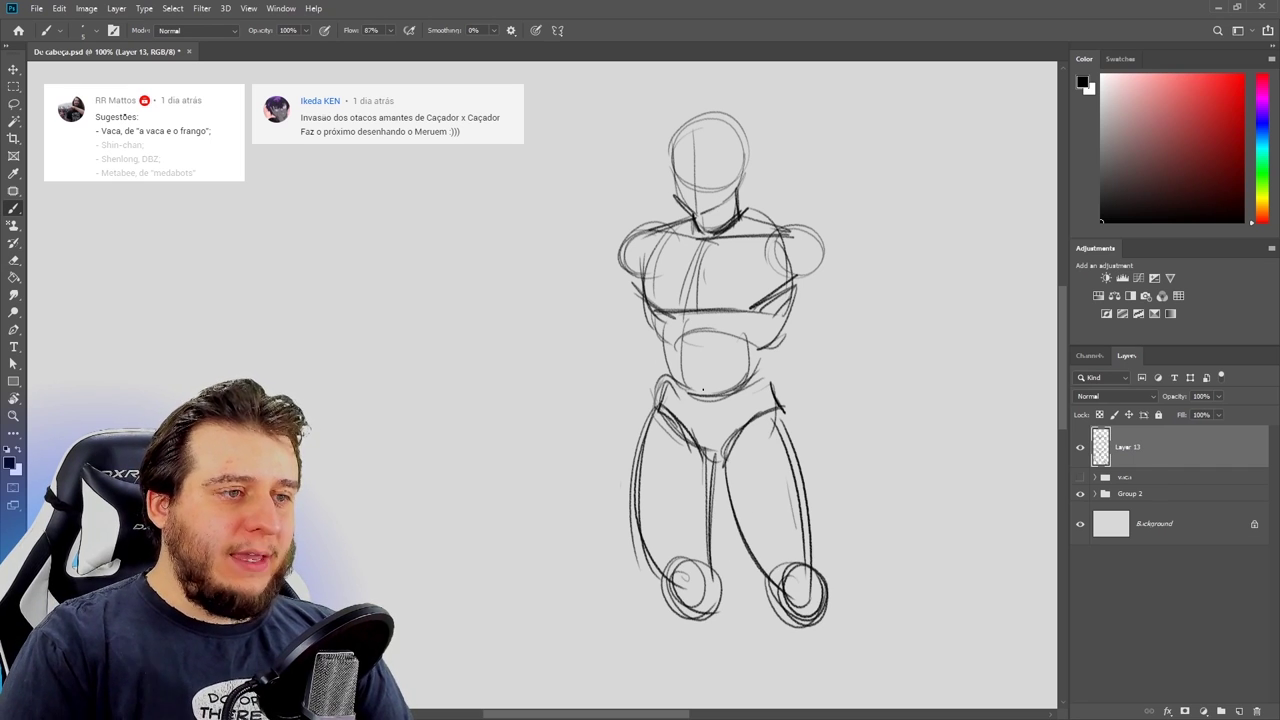
left_click_drag(716, 460, 728, 532)
Step: Sketch both upper arms and forearms hanging from the shoulders, with simple rounded shapes for the hands
left_click_drag(796, 282, 828, 352)
mouse_move(838, 260)
left_mouse_down()
mouse_move(856, 342)
mouse_move(825, 385)
left_mouse_up()
mouse_move(856, 345)
left_mouse_down()
mouse_move(855, 432)
mouse_move(822, 442)
mouse_move(862, 426)
left_mouse_up()
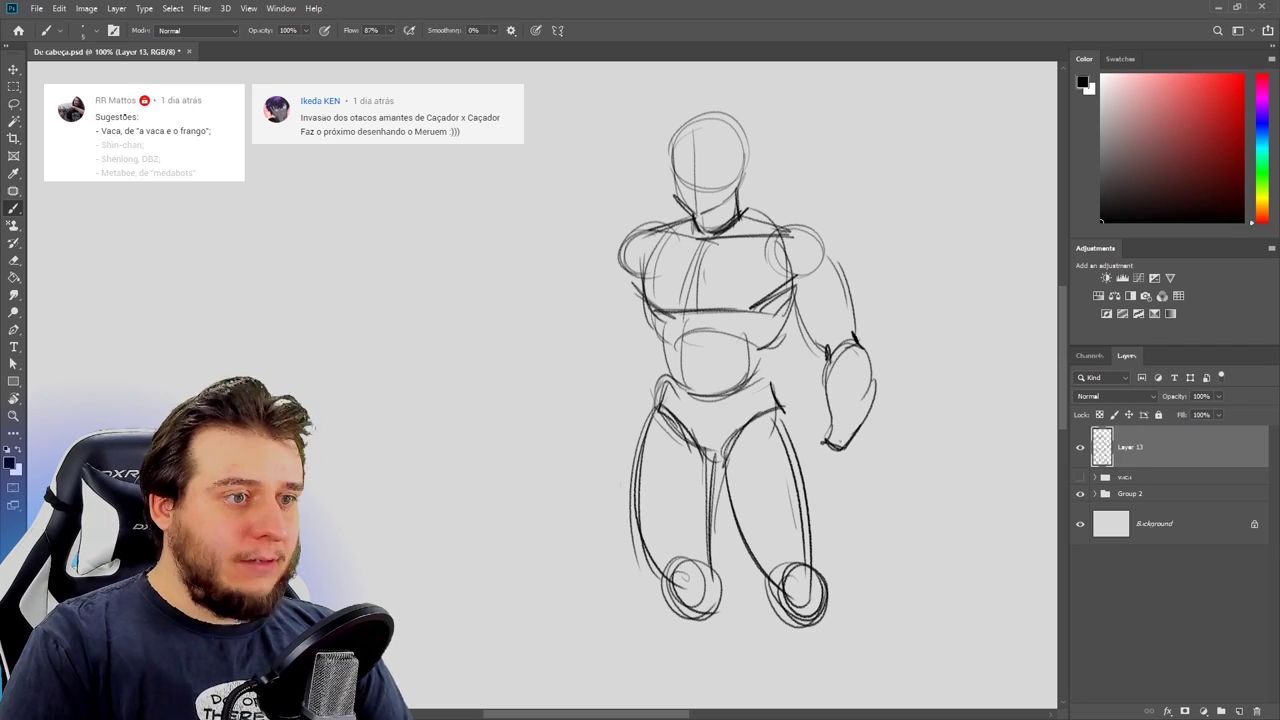
left_click_drag(630, 266, 638, 360)
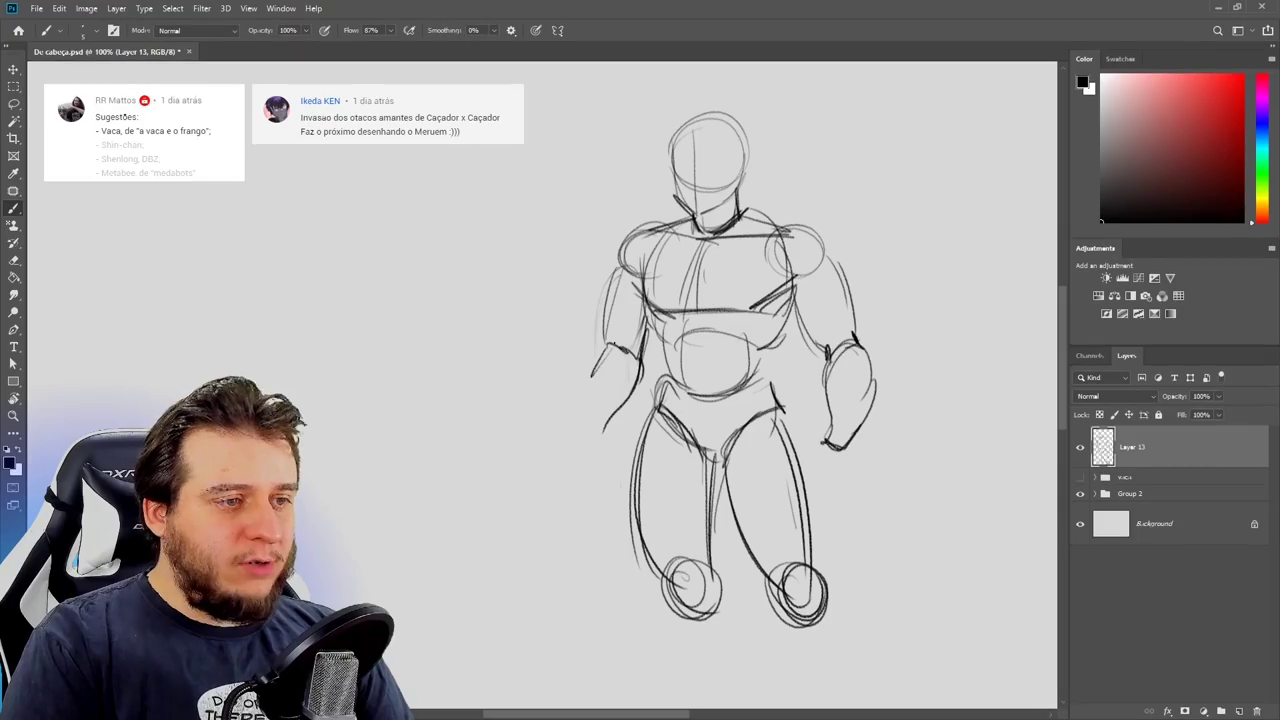
mouse_move(612, 344)
left_mouse_down()
mouse_move(588, 428)
mouse_move(622, 434)
mouse_move(630, 376)
mouse_move(600, 455)
left_mouse_up()
key("e")
key("b")
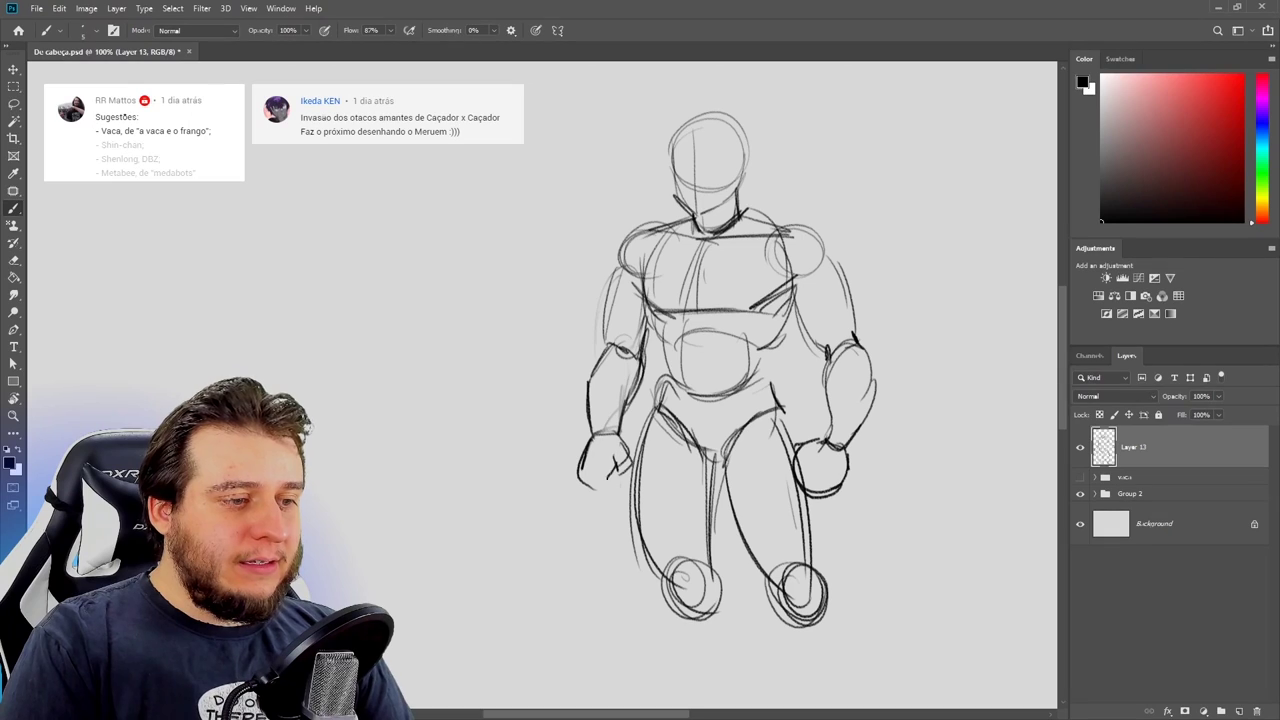
Step: Draw the thumb and curled fingers of the figure's right hand, erasing stray lines between strokes
left_click_drag(607, 478, 628, 478)
key("e")
key("b")
mouse_move(611, 472)
left_mouse_down()
mouse_move(630, 464)
mouse_move(610, 480)
mouse_move(618, 488)
left_mouse_up()
key("e")
key("b")
key("e")
key("b")
mouse_move(583, 470)
left_mouse_down()
mouse_move(587, 509)
mouse_move(608, 509)
left_mouse_up()
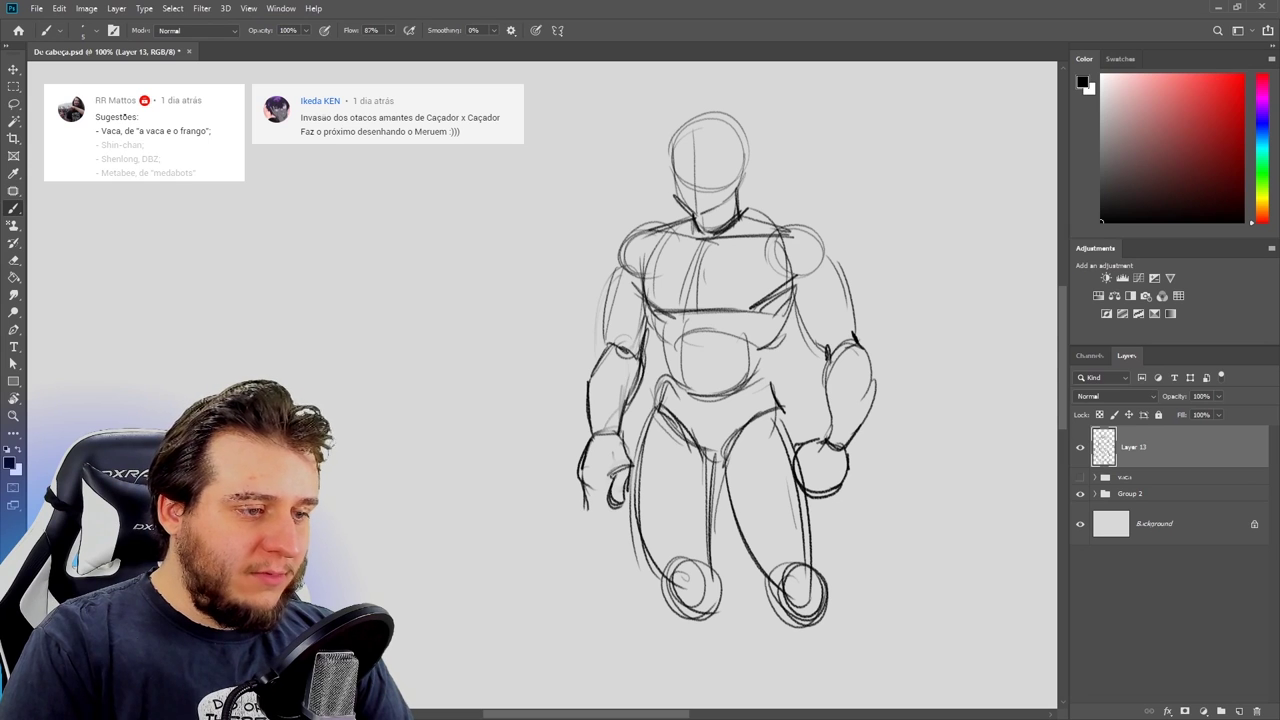
Step: Replace the round block of the figure's left hand with a palm, thumb and curled fingers
mouse_move(796, 463)
left_mouse_down()
mouse_move(797, 493)
mouse_move(846, 482)
left_mouse_up()
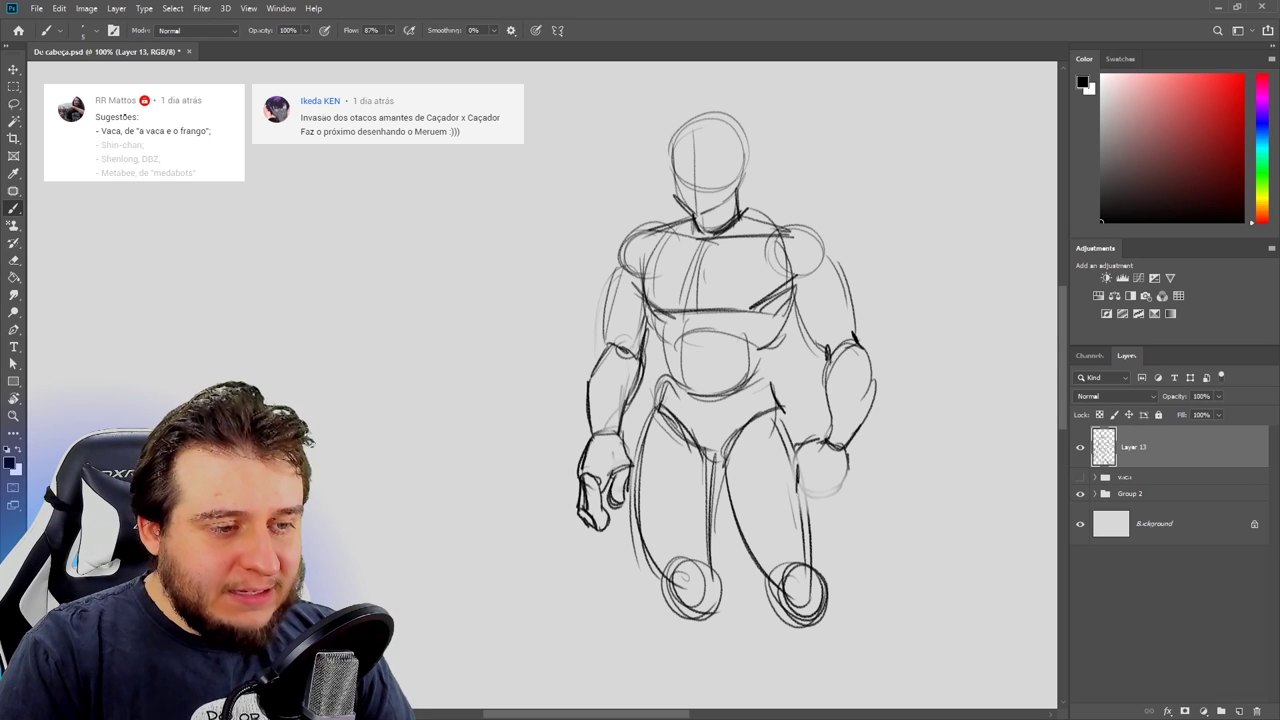
mouse_move(846, 444)
left_mouse_down()
mouse_move(847, 524)
mouse_move(835, 534)
left_mouse_up()
mouse_move(814, 490)
left_mouse_down()
mouse_move(792, 532)
mouse_move(804, 527)
left_mouse_up()
key("e")
key("b")
left_click_drag(797, 499, 832, 489)
left_click_drag(832, 488, 821, 532)
left_click_drag(820, 531, 832, 514)
left_click_drag(800, 445, 797, 473)
left_click_drag(788, 446, 790, 501)
Step: Clean up the left wrist, darken the left forearm contour and add rounded caps over both shoulders
key("e")
mouse_move(824, 440)
left_mouse_down()
mouse_move(850, 438)
mouse_move(818, 442)
left_mouse_up()
key("b")
mouse_move(829, 412)
left_mouse_down()
mouse_move(818, 439)
mouse_move(850, 449)
left_mouse_up()
mouse_move(876, 385)
left_mouse_down()
mouse_move(851, 450)
mouse_move(866, 350)
left_mouse_up()
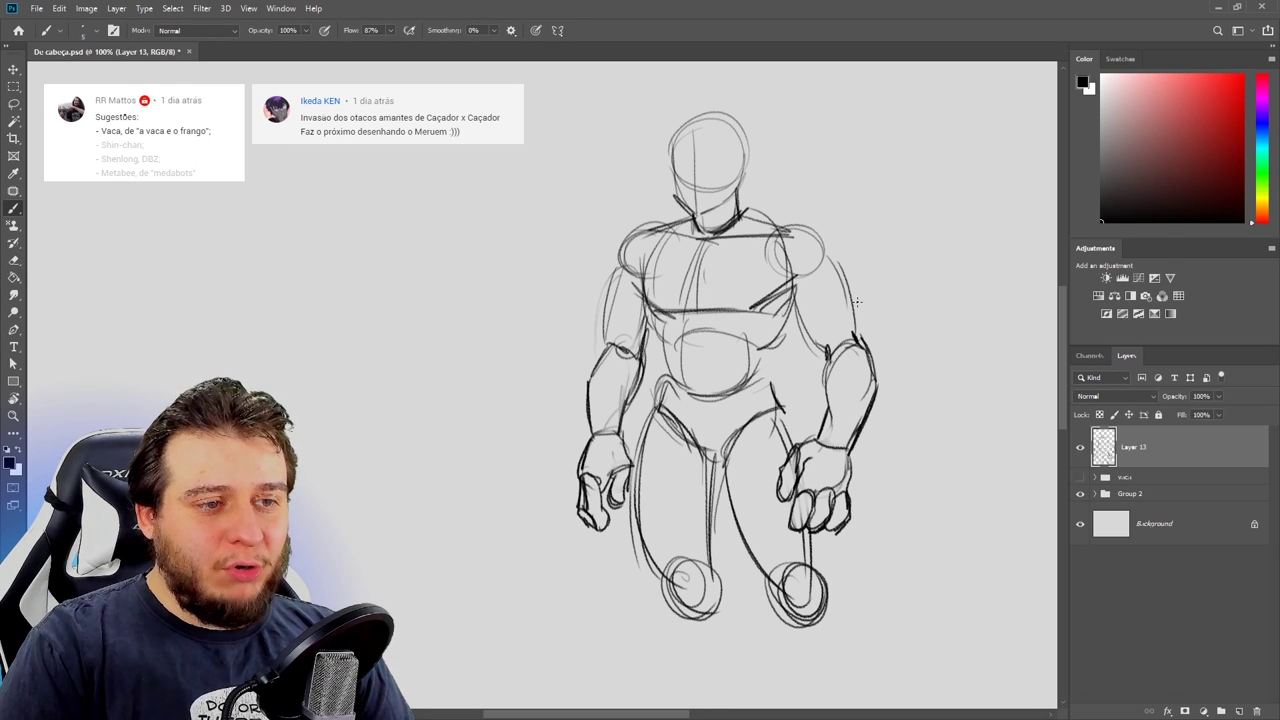
left_click_drag(826, 260, 854, 318)
left_click_drag(780, 230, 846, 282)
mouse_move(654, 222)
left_mouse_down()
mouse_move(620, 232)
mouse_move(608, 270)
left_mouse_up()
left_click_drag(626, 232, 606, 298)
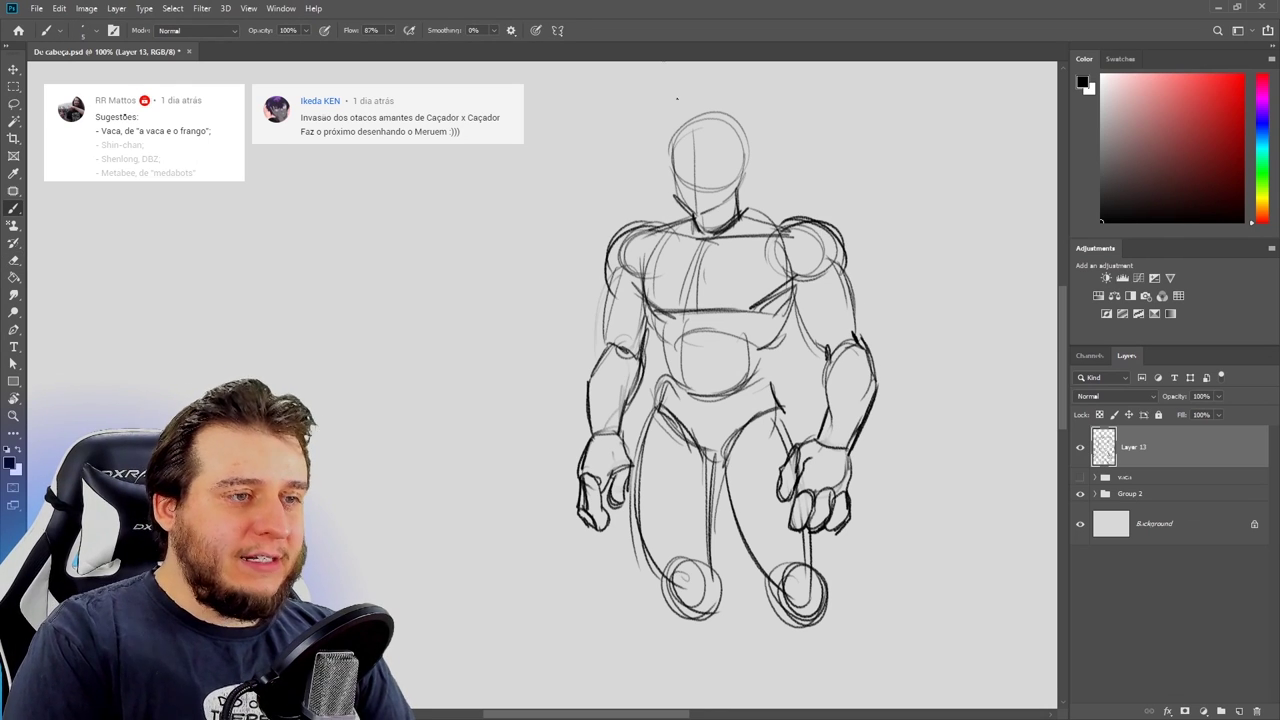
Step: Outline the head with a darker, taller helmet-like contour that tapers to an angular jaw
key("e")
key("b")
left_click_drag(668, 125, 702, 213)
left_click_drag(742, 192, 706, 212)
left_click_drag(752, 128, 747, 190)
left_click_drag(684, 110, 752, 128)
mouse_move(668, 126)
left_mouse_down()
mouse_move(752, 138)
mouse_move(744, 196)
left_mouse_up()
Step: Narrow the waist with dark side lines and redefine the lower rib and pelvis contours, erasing construction lines
left_click_drag(800, 320, 760, 348)
left_click_drag(761, 345, 758, 384)
left_click_drag(762, 344, 759, 377)
key("e")
key("b")
left_click_drag(642, 297, 671, 377)
mouse_move(668, 340)
left_mouse_down()
mouse_move(677, 381)
mouse_move(654, 424)
left_mouse_up()
key("e")
key("b")
key("e")
mouse_move(656, 406)
left_mouse_down()
mouse_move(722, 462)
mouse_move(712, 468)
left_mouse_up()
key("b")
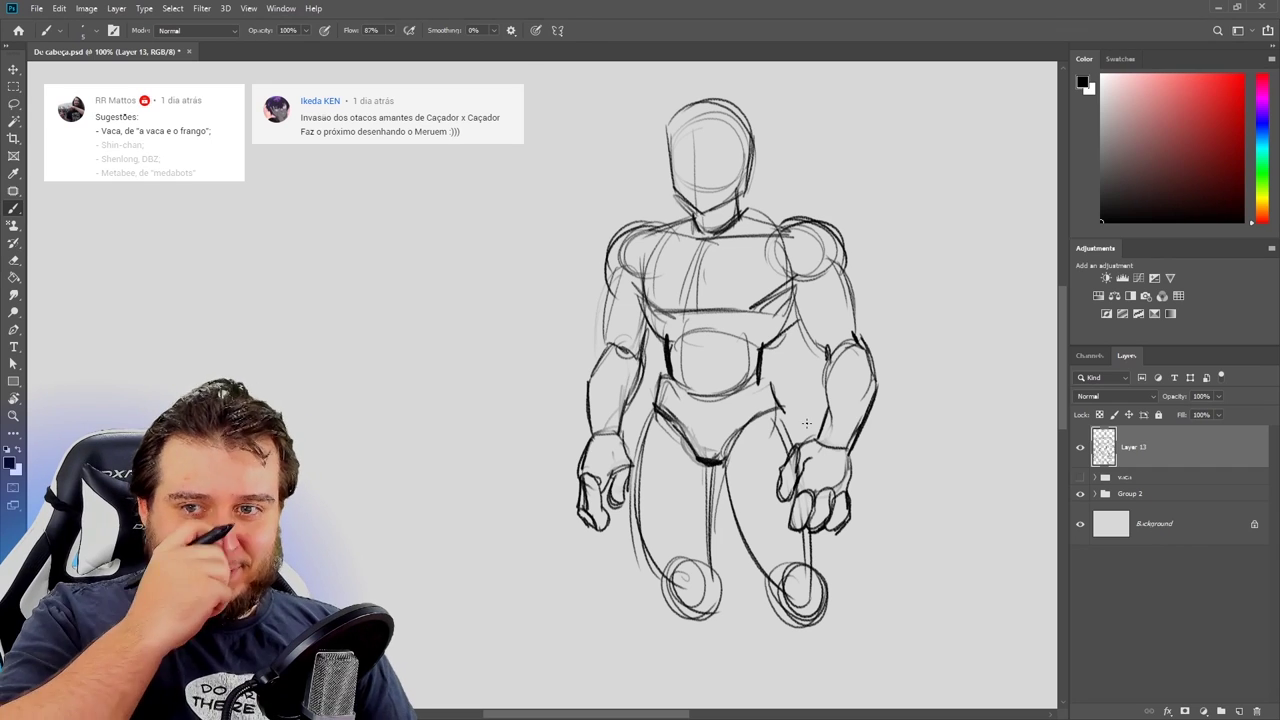
Step: Draw both lower legs from the knees to narrow ankles and add the feet
scroll(806, 424, "down", 5)
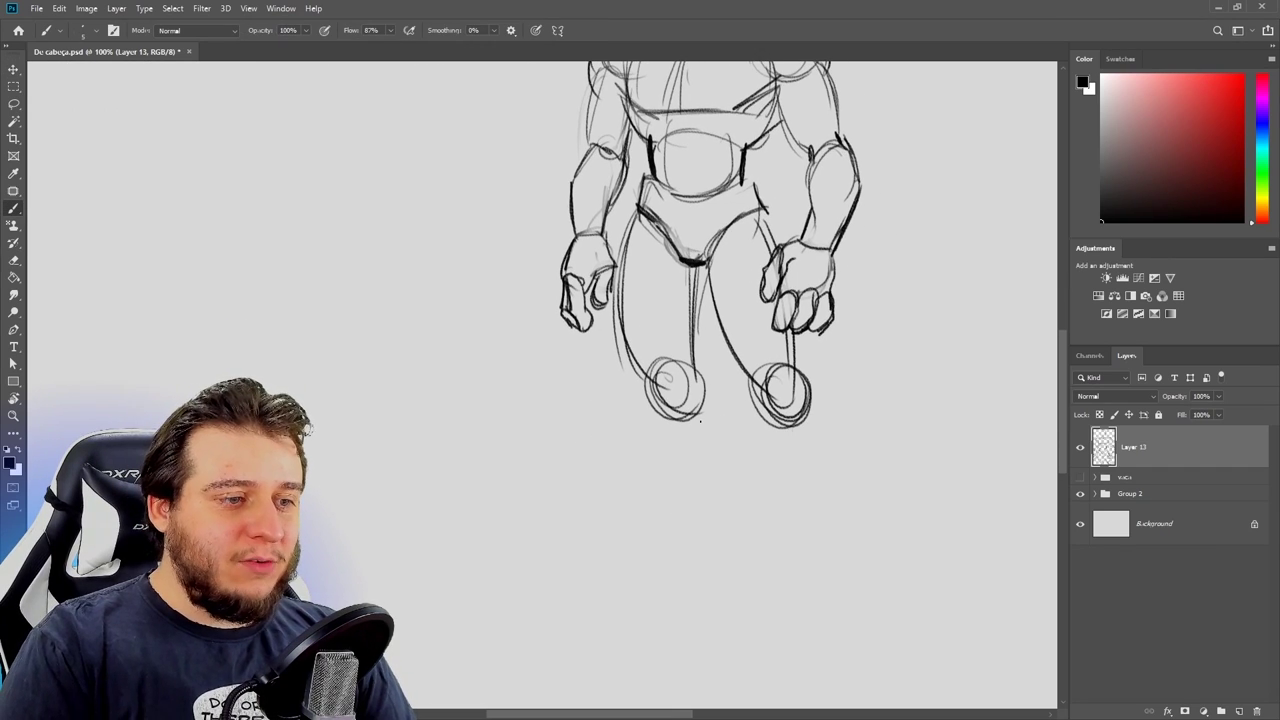
left_click_drag(706, 394, 736, 482)
left_click_drag(664, 414, 716, 538)
left_click_drag(762, 424, 818, 545)
left_click_drag(815, 398, 838, 492)
left_click_drag(824, 492, 844, 558)
left_click_drag(730, 470, 742, 566)
left_click_drag(800, 578, 896, 606)
left_click_drag(676, 574, 630, 596)
mouse_move(656, 572)
left_mouse_down()
mouse_move(622, 594)
mouse_move(736, 579)
mouse_move(742, 542)
left_mouse_up()
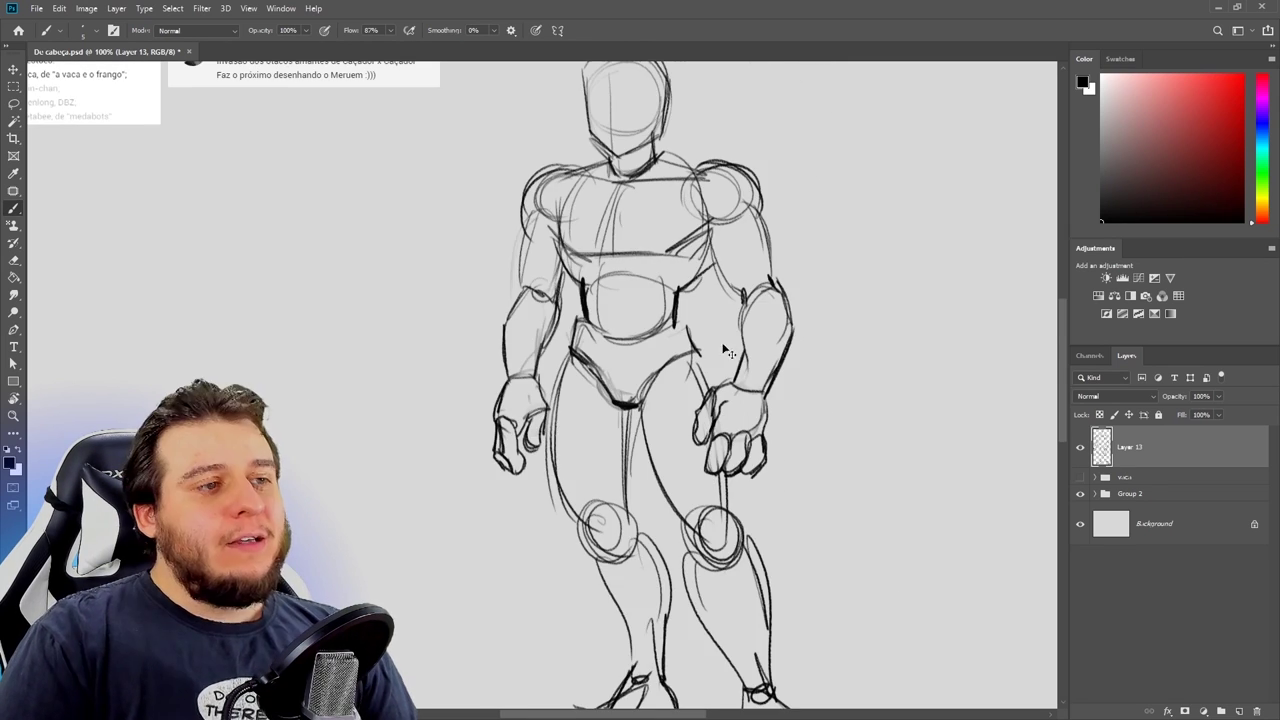
Step: Scale down the whole figure with Free Transform, reposition it on the canvas and save the document
key("ctrl+t")
left_click_drag(785, 224, 796, 322)
left_click_drag(844, 146, 751, 237)
left_click_drag(740, 335, 730, 209)
left_click_drag(853, 219, 902, 333)
mouse_move(820, 238)
left_mouse_down()
mouse_move(786, 159)
mouse_move(818, 124)
mouse_move(793, 107)
left_mouse_up()
key("Return")
left_click_drag(796, 336, 813, 316)
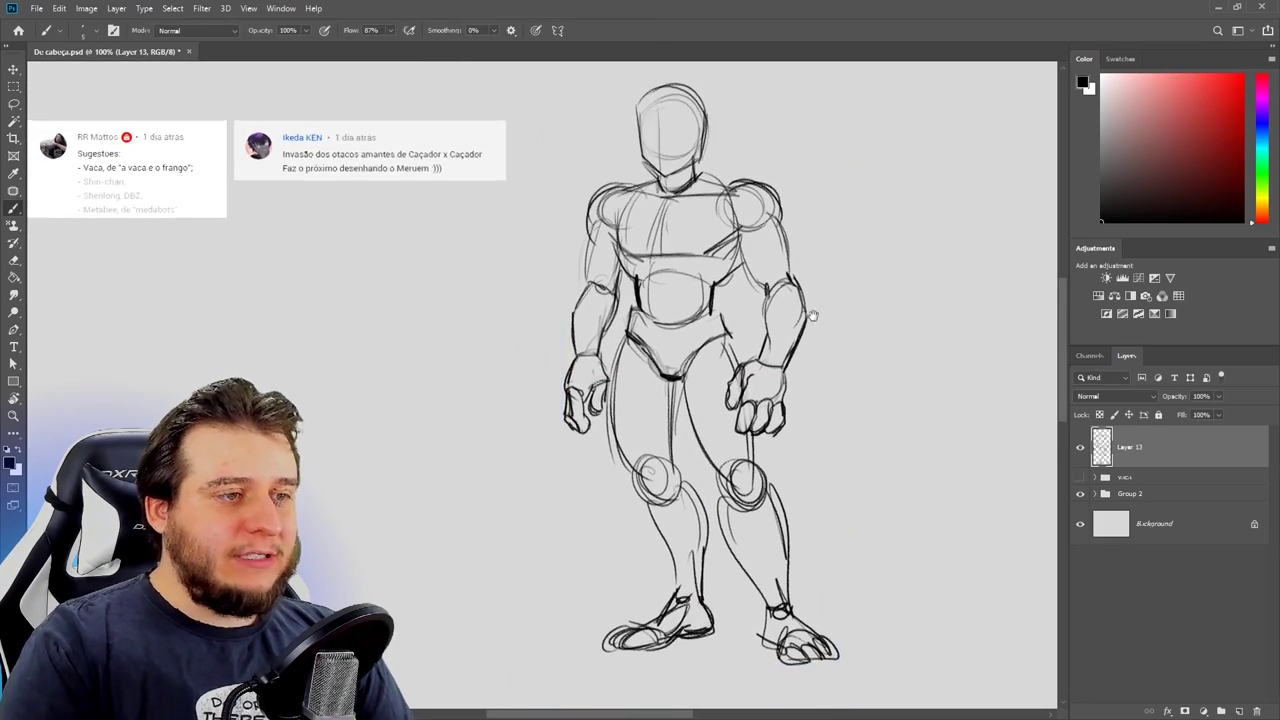
left_click_drag(816, 404, 812, 435)
key("ctrl+s")
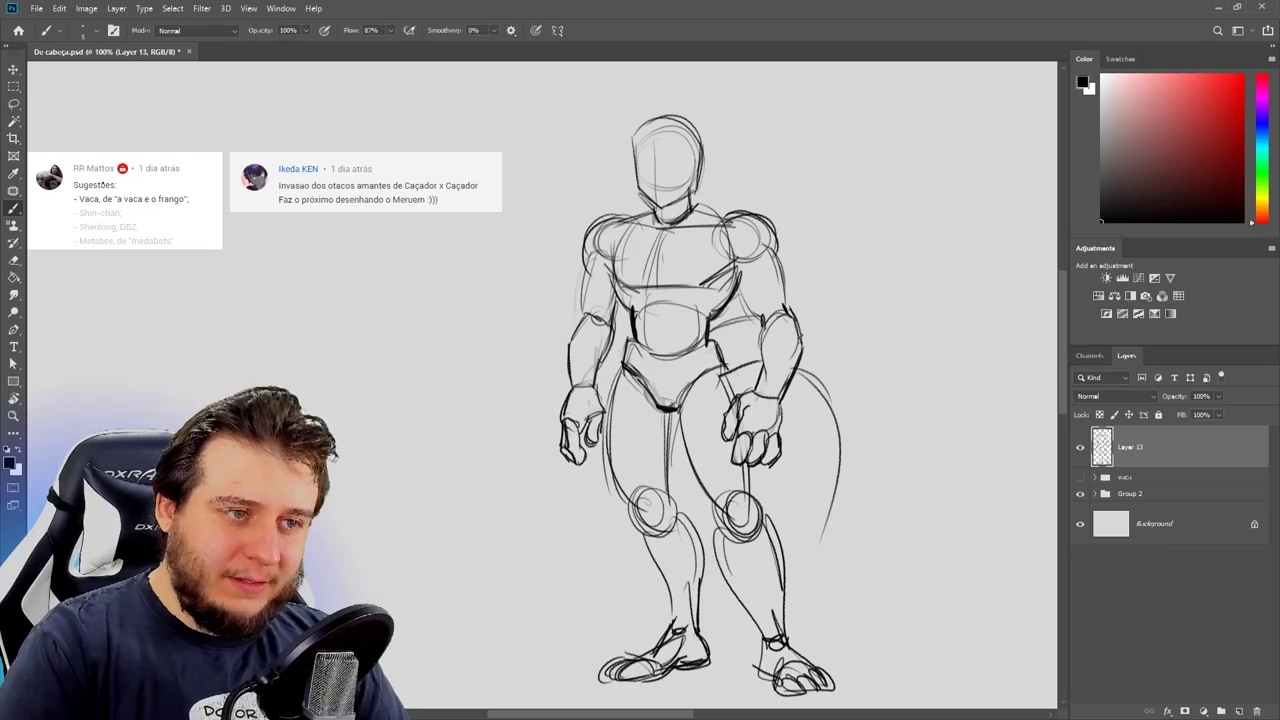
Step: Draw a long curved tail behind the figure, tapering to a point near the feet, and divide it with segment bands
left_click_drag(798, 320, 866, 644)
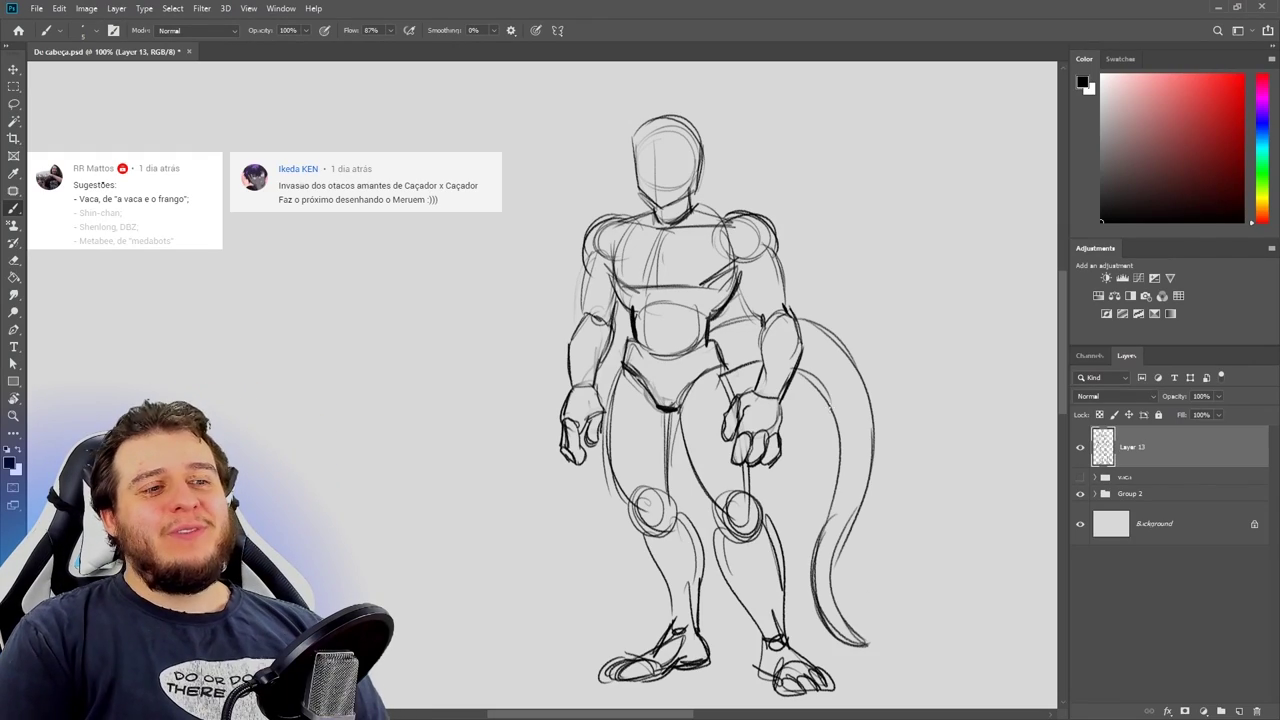
mouse_move(799, 375)
left_mouse_down()
mouse_move(808, 323)
mouse_move(841, 345)
left_mouse_up()
left_click_drag(833, 414, 863, 396)
left_click_drag(838, 444, 874, 428)
left_click_drag(838, 486, 869, 487)
left_click_drag(836, 513, 866, 511)
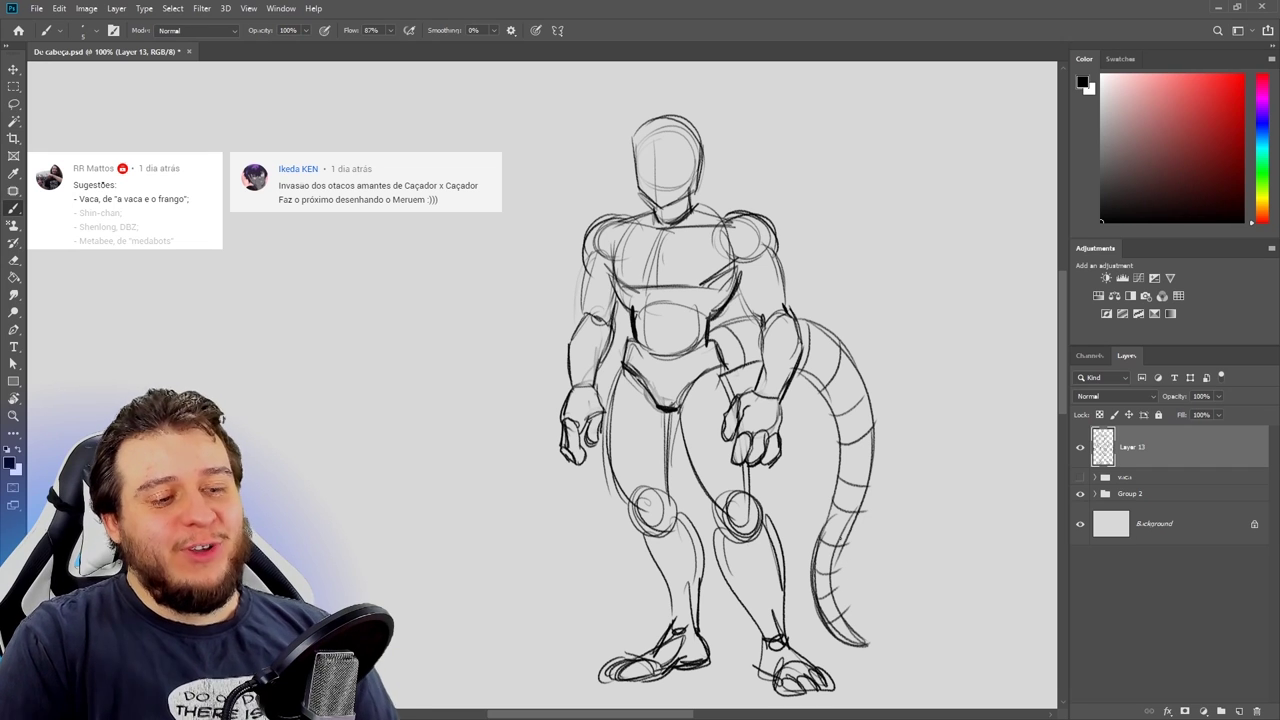
Step: Define both elbow joints with darker lines and reshape the right forearm as a rounded shell, erasing old lines
key("e")
mouse_move(765, 325)
left_mouse_down()
mouse_move(786, 306)
mouse_move(762, 330)
left_mouse_up()
mouse_move(586, 314)
left_mouse_down()
mouse_move(610, 319)
mouse_move(574, 338)
mouse_move(573, 388)
left_mouse_up()
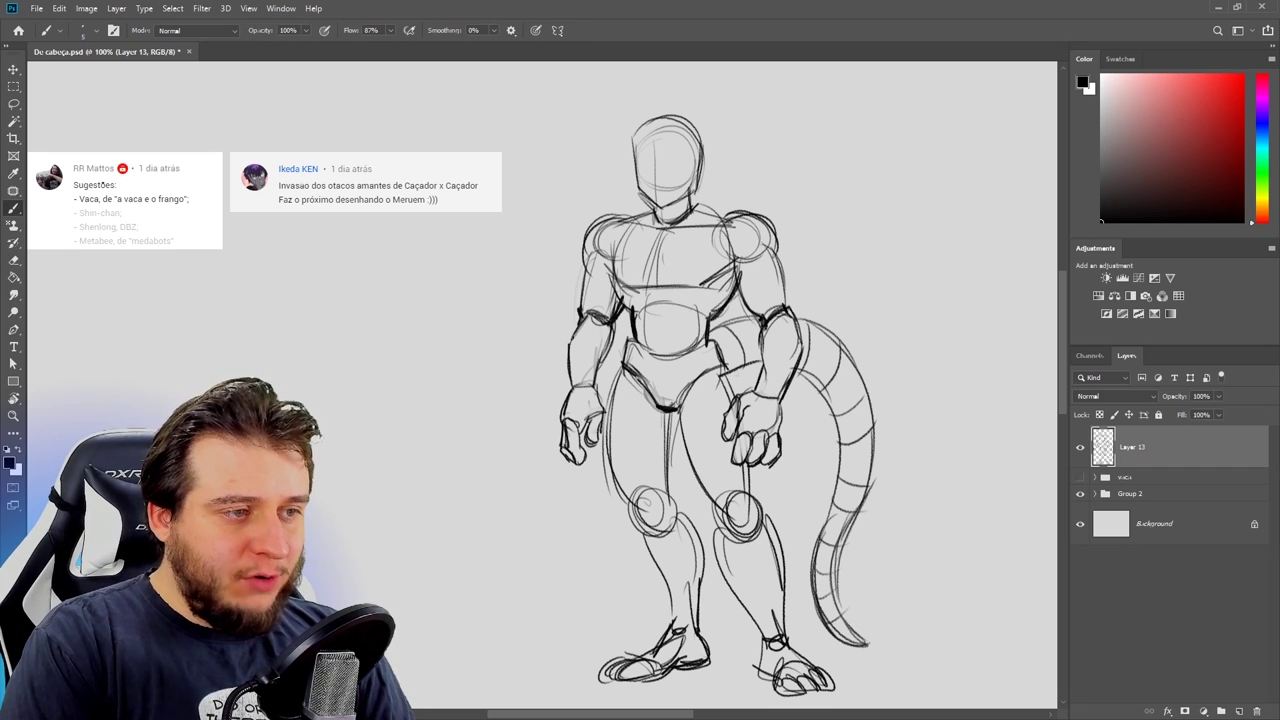
key("e")
key("b")
left_click_drag(590, 310, 571, 385)
key("e")
key("b")
left_click_drag(616, 318, 597, 385)
left_click_drag(615, 322, 611, 350)
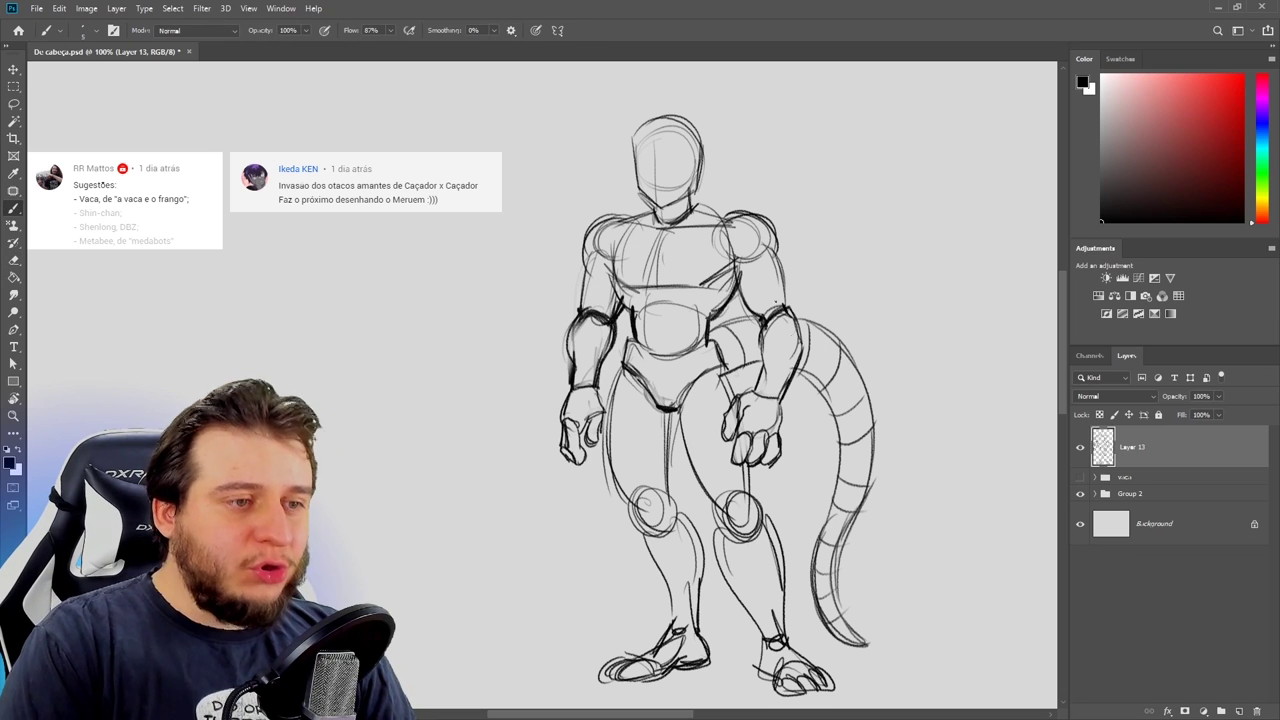
Step: Add cuffs at both wrists and define the knuckles and finger joints of the hands
key("e")
mouse_move(757, 390)
left_mouse_down()
mouse_move(779, 395)
mouse_move(757, 387)
left_mouse_up()
key("b")
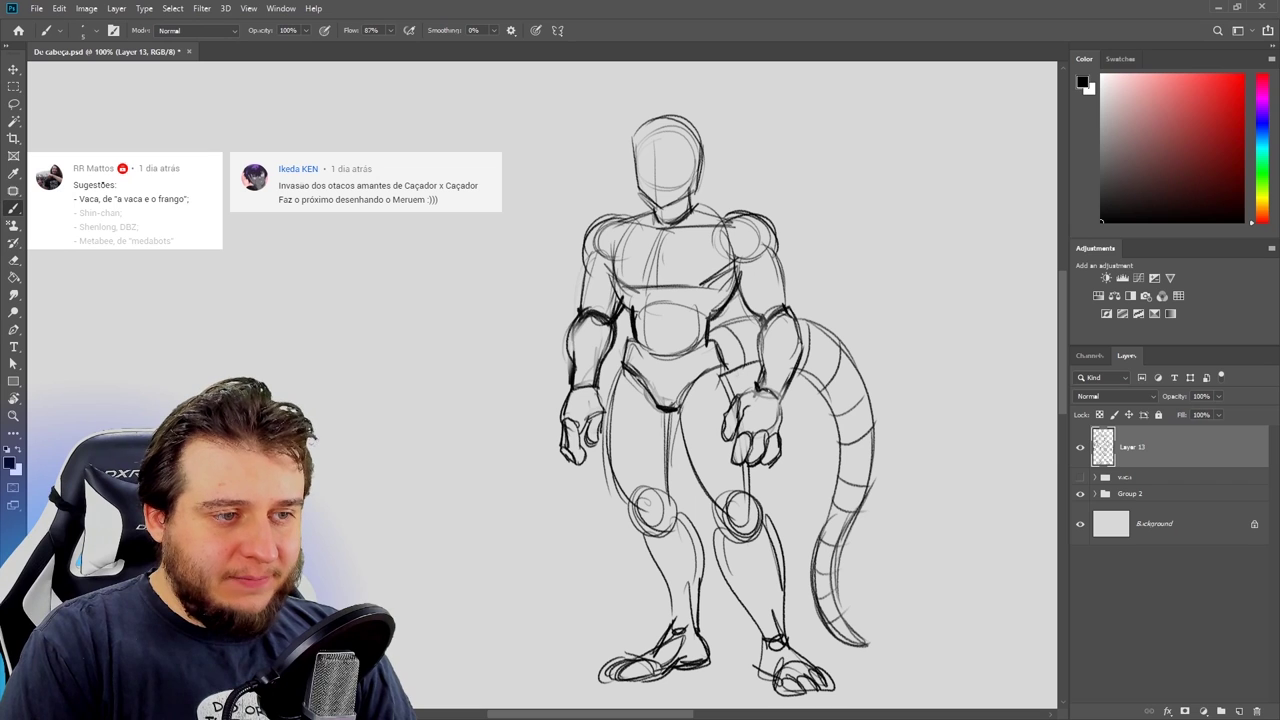
key("e")
left_click_drag(573, 388, 570, 370)
key("b")
mouse_move(569, 369)
left_mouse_down()
mouse_move(571, 386)
mouse_move(596, 390)
mouse_move(564, 427)
left_mouse_up()
key("e")
key("b")
left_click_drag(742, 423, 755, 437)
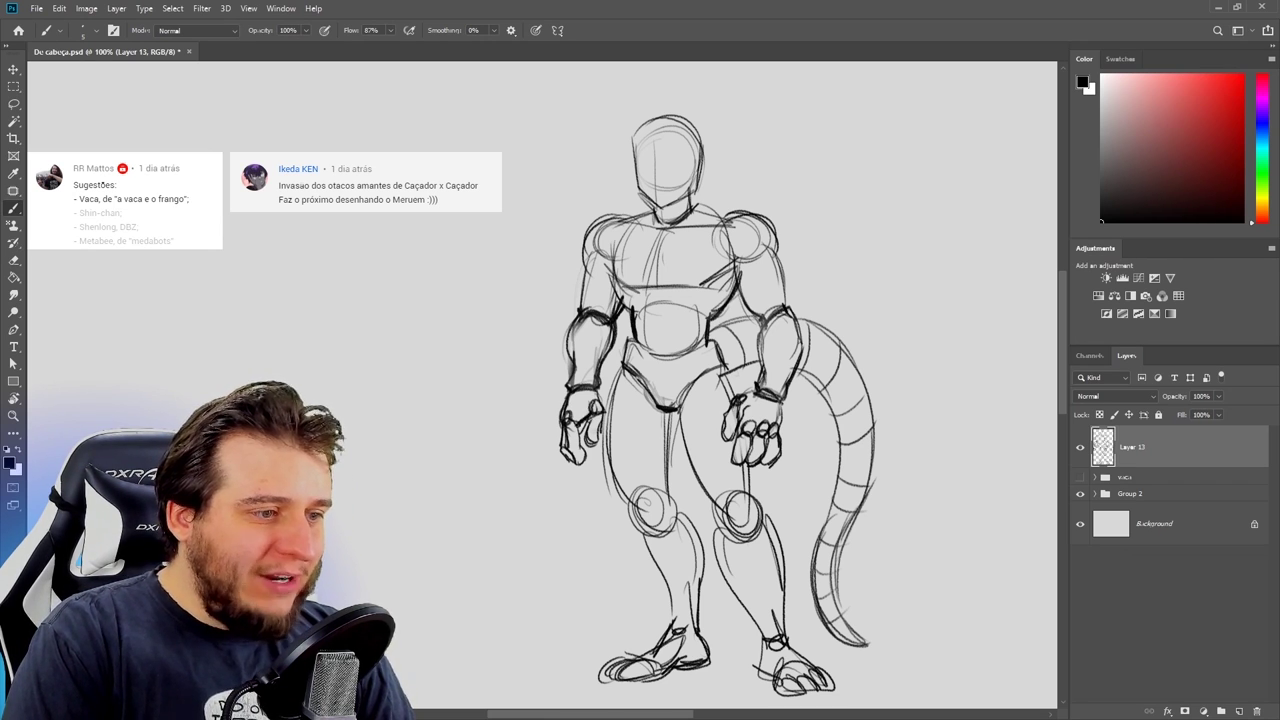
Step: Clean the left hand's edge and redraw the torso's sides around the chest and abdomen with darker lines
key("e")
left_click_drag(783, 396, 778, 411)
key("b")
key("e")
left_click_drag(634, 290, 634, 315)
key("b")
left_click_drag(612, 270, 636, 321)
left_click_drag(618, 296, 637, 321)
Step: Erase rough lines on the left arm and redefine the shoulders, upper arm, knees and shins as segmented forms
key("e")
mouse_move(748, 250)
left_mouse_down()
mouse_move(740, 310)
mouse_move(738, 286)
mouse_move(758, 314)
left_mouse_up()
key("b")
key("e")
left_click_drag(740, 256, 744, 308)
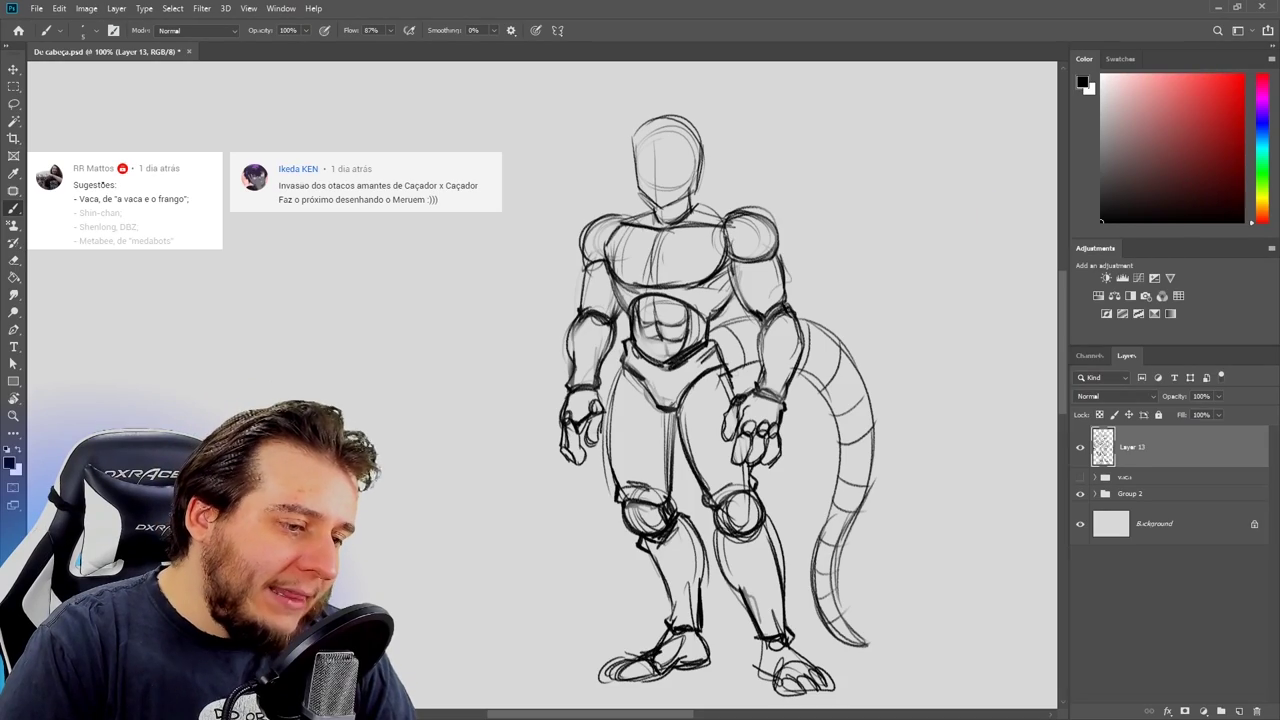
Step: Shade both ankles and the backs of both hands with dense dark hatching
mouse_move(650, 666)
left_mouse_down()
mouse_move(688, 628)
mouse_move(704, 634)
mouse_move(690, 664)
left_mouse_up()
key("e")
key("b")
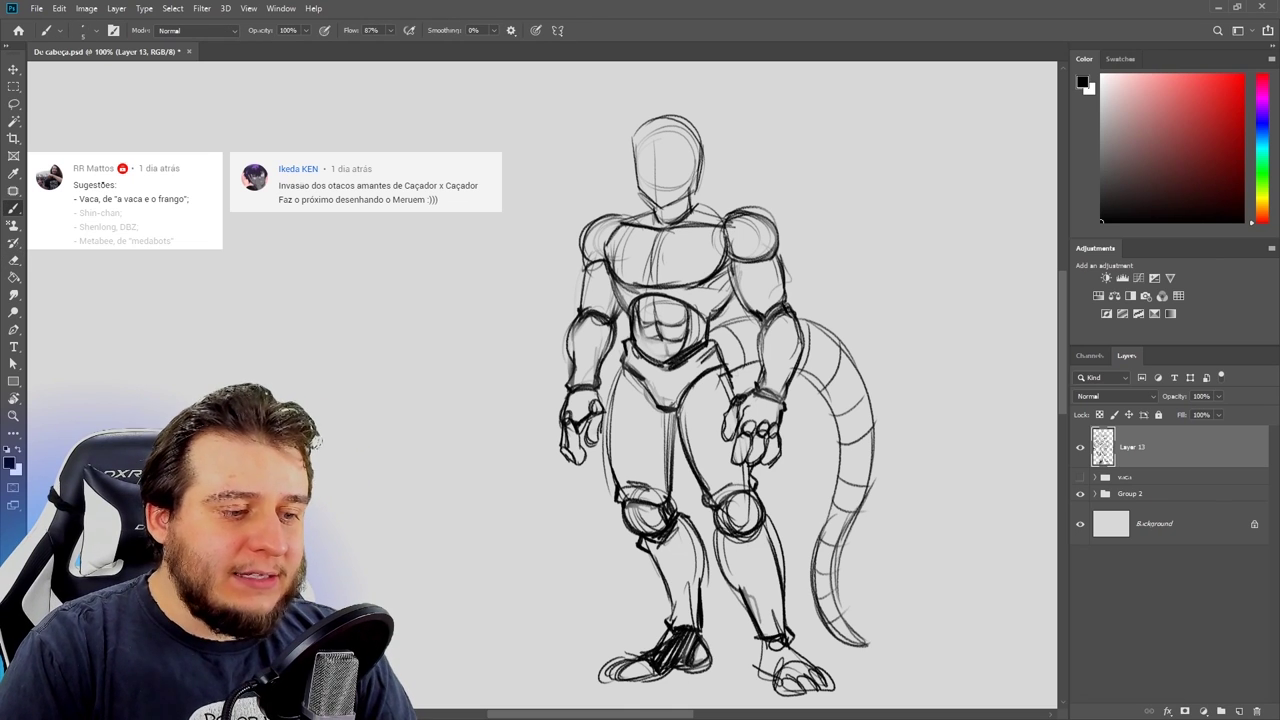
mouse_move(762, 676)
left_mouse_down()
mouse_move(790, 644)
mouse_move(812, 658)
mouse_move(800, 656)
left_mouse_up()
mouse_move(564, 412)
left_mouse_down()
mouse_move(584, 388)
mouse_move(596, 394)
left_mouse_up()
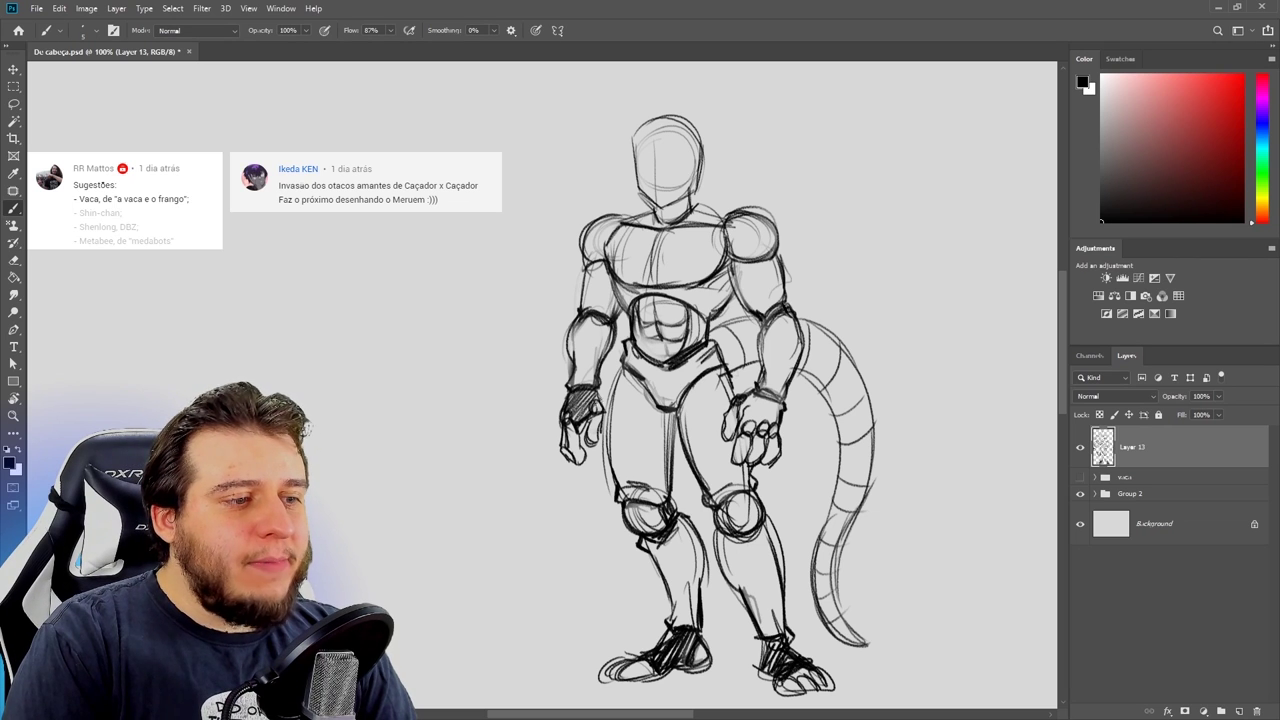
mouse_move(740, 428)
left_mouse_down()
mouse_move(766, 396)
mouse_move(782, 400)
left_mouse_up()
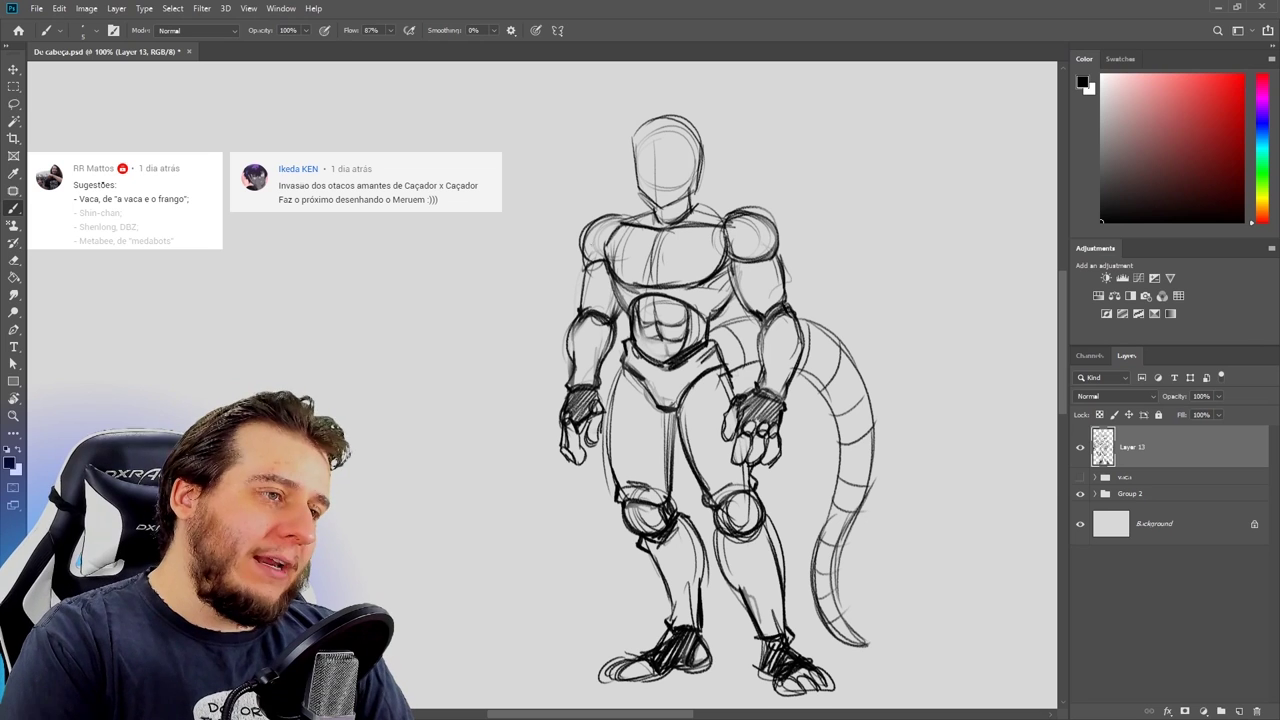
Step: Try shading marks on the shoulders, undo the last strokes and save the document
left_click_drag(584, 242, 604, 218)
left_click_drag(588, 264, 616, 226)
mouse_move(728, 236)
left_mouse_down()
mouse_move(744, 222)
mouse_move(757, 230)
left_mouse_up()
key("ctrl+z")
key("ctrl+z")
key("ctrl+s")
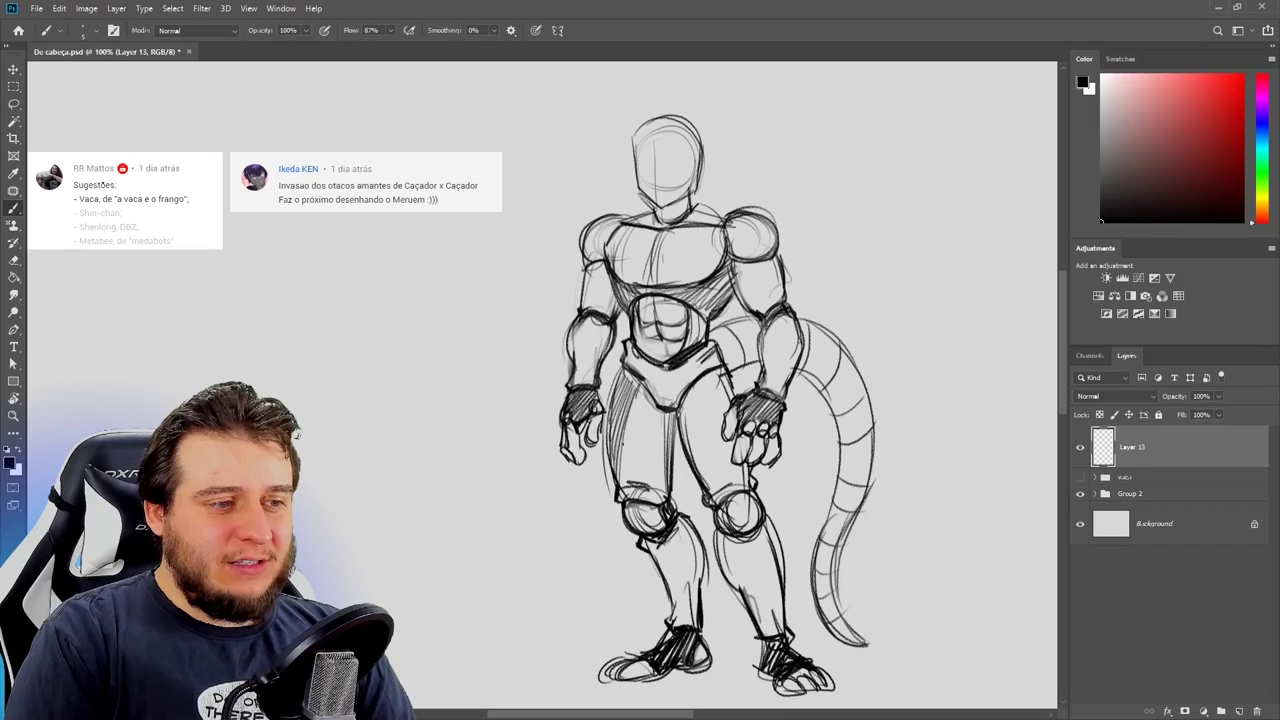
Step: Shade both thighs with vertical hatching and hatch the tail's first segment beside the hip
left_click_drag(643, 381, 618, 489)
left_click_drag(645, 387, 626, 483)
left_click_drag(649, 393, 629, 481)
mouse_move(653, 399)
left_mouse_down()
mouse_move(633, 481)
mouse_move(652, 486)
left_mouse_up()
left_click_drag(642, 404, 664, 492)
left_click_drag(656, 414, 672, 492)
left_click_drag(684, 372, 700, 500)
left_click_drag(730, 400, 745, 480)
left_click_drag(723, 333, 735, 367)
left_click_drag(726, 345, 739, 369)
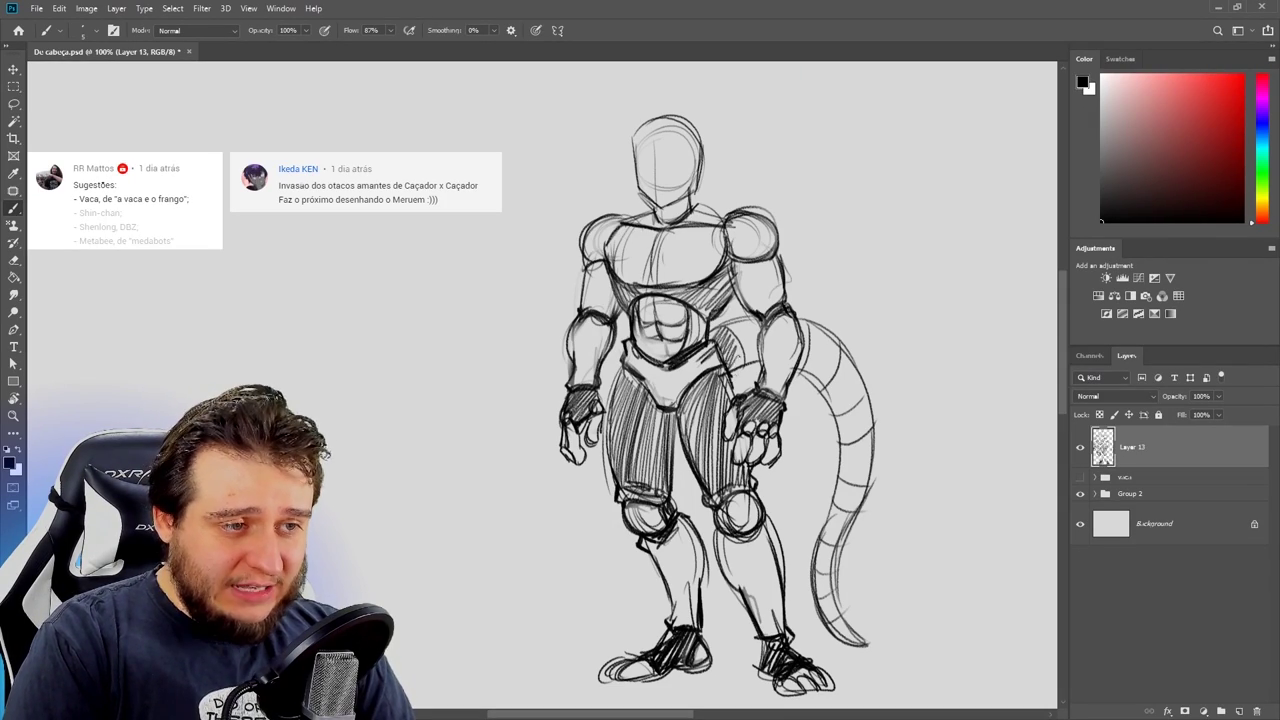
Step: Hatch alternating segments along the curved tail down toward its tip to form dark stripes
mouse_move(806, 334)
left_mouse_down()
mouse_move(840, 380)
mouse_move(850, 444)
left_mouse_up()
left_click_drag(864, 402, 836, 508)
left_click_drag(852, 478, 846, 512)
left_click_drag(868, 488, 816, 573)
left_click_drag(833, 543, 828, 613)
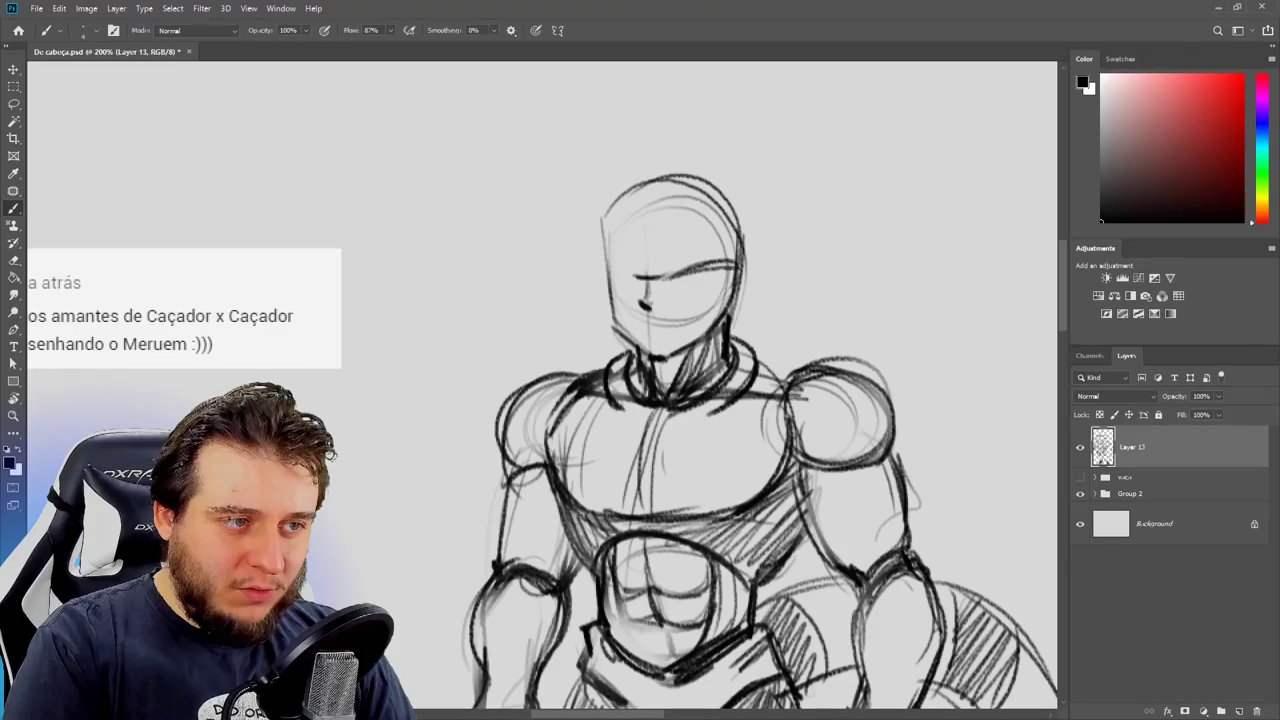
Step: Draw a heavy slanted brow line across the face with narrow eyes and extend it toward the helmet's edge
left_click_drag(660, 282, 734, 266)
left_click_drag(639, 279, 606, 265)
left_click_drag(634, 276, 594, 265)
left_click_drag(602, 266, 588, 269)
key("e")
mouse_move(668, 284)
left_mouse_down()
mouse_move(716, 279)
mouse_move(706, 301)
left_mouse_up()
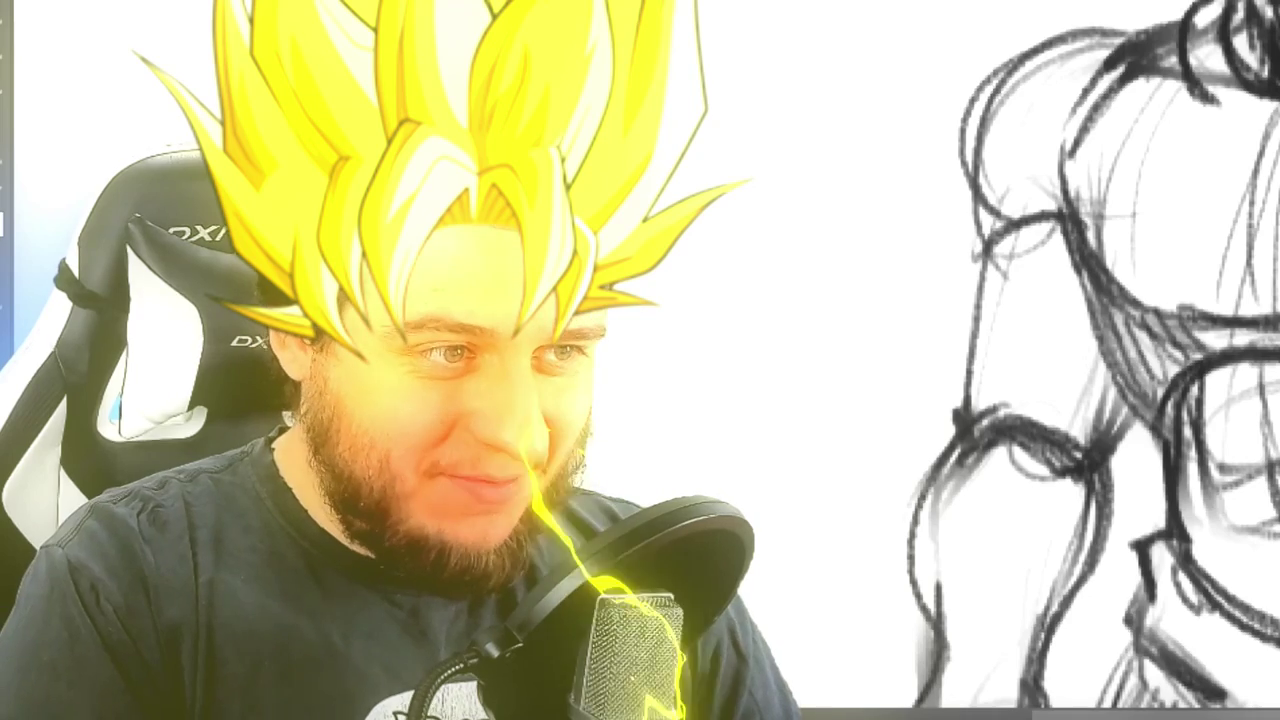
Step: Redraw the helmet dome with flared points at both sides and darken the jaw and face contour
mouse_move(592, 236)
left_mouse_down()
mouse_move(613, 200)
mouse_move(667, 175)
mouse_move(593, 232)
left_mouse_up()
key("e")
left_click_drag(638, 181, 661, 174)
key("b")
left_click_drag(595, 221, 732, 184)
mouse_move(648, 175)
left_mouse_down()
mouse_move(731, 189)
mouse_move(604, 203)
mouse_move(592, 230)
mouse_move(655, 174)
mouse_move(786, 242)
left_mouse_up()
key("e")
key("b")
left_click_drag(613, 322, 656, 358)
left_click_drag(784, 262, 747, 296)
left_click_drag(567, 254, 602, 287)
key("e")
mouse_move(742, 250)
left_mouse_down()
mouse_move(735, 305)
mouse_move(742, 296)
left_mouse_up()
key("b")
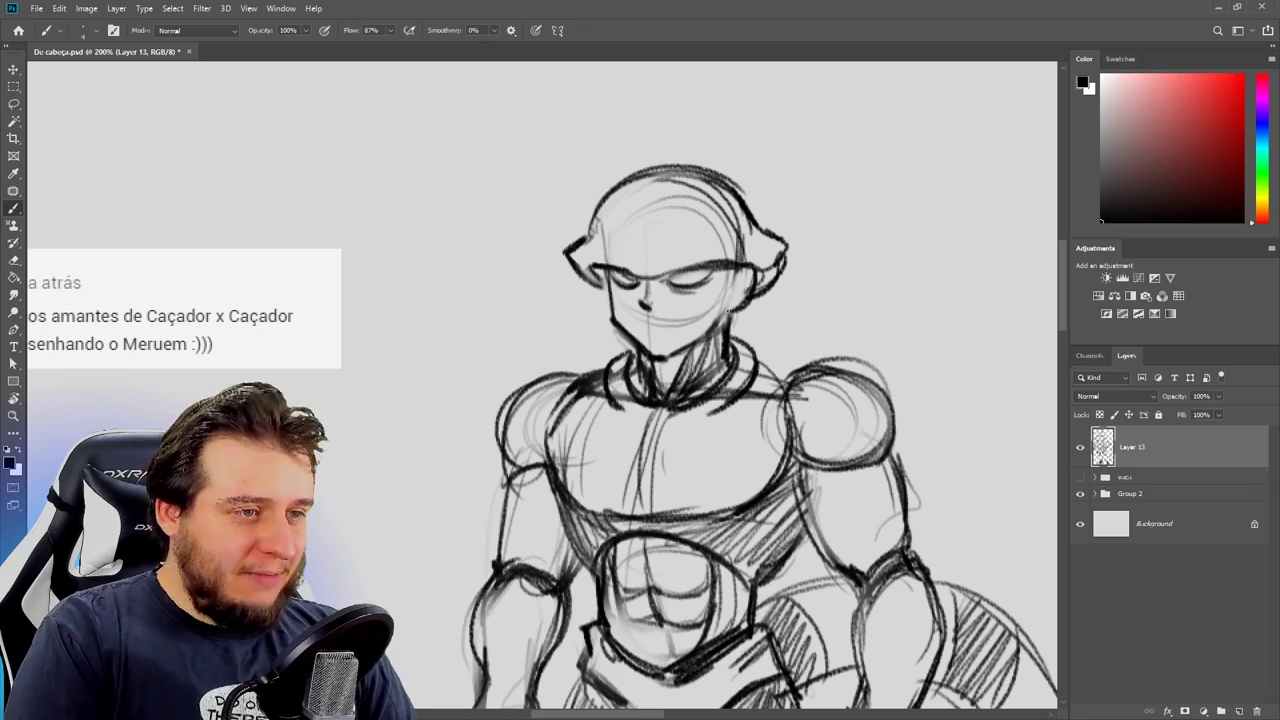
left_click_drag(614, 316, 597, 270)
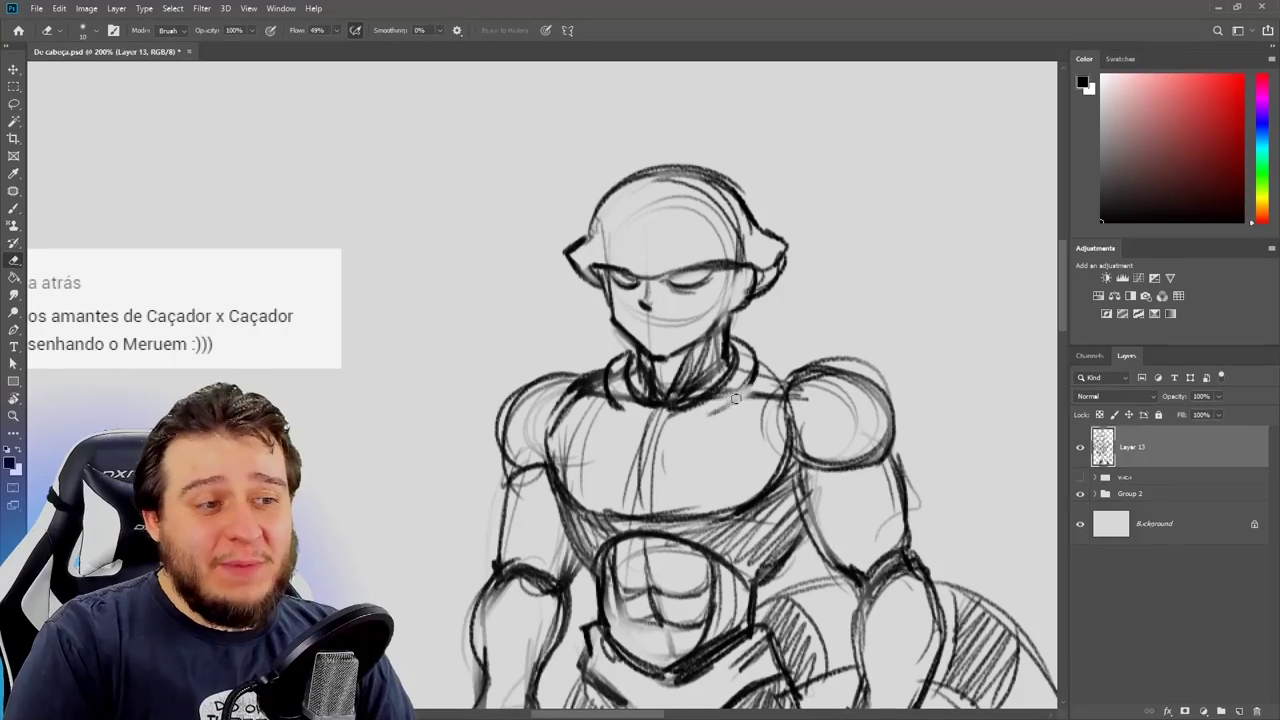
Step: Rework the neck and collar lines and draw a long thin strand hanging from the brow beside the right cheek
key("b")
mouse_move(634, 348)
left_mouse_down()
mouse_move(610, 361)
mouse_move(548, 470)
left_mouse_up()
key("e")
left_click_drag(728, 272, 723, 377)
key("b")
left_click_drag(722, 264, 718, 383)
key("e")
left_click_drag(725, 322, 722, 398)
key("b")
left_click_drag(722, 350, 724, 408)
left_click_drag(728, 320, 730, 405)
left_click_drag(730, 270, 733, 382)
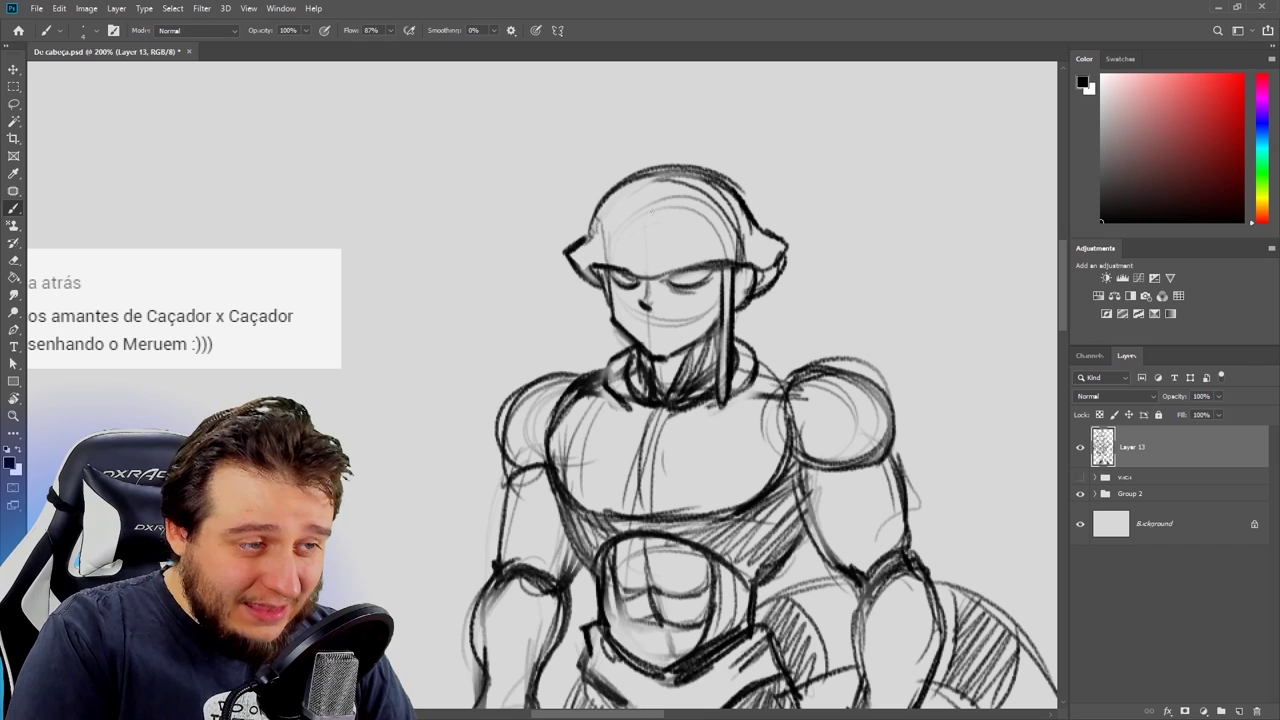
Step: Draw the matching hanging strand beside the left cheek and clean up the rounded ends of both strands
left_click_drag(614, 326, 612, 384)
left_click_drag(612, 328, 612, 400)
left_click_drag(622, 330, 615, 408)
key("e")
key("b")
key("e")
left_click_drag(728, 346, 724, 406)
key("b")
left_click_drag(721, 335, 720, 413)
key("e")
left_click_drag(621, 374, 614, 414)
key("b")
left_click_drag(619, 386, 617, 408)
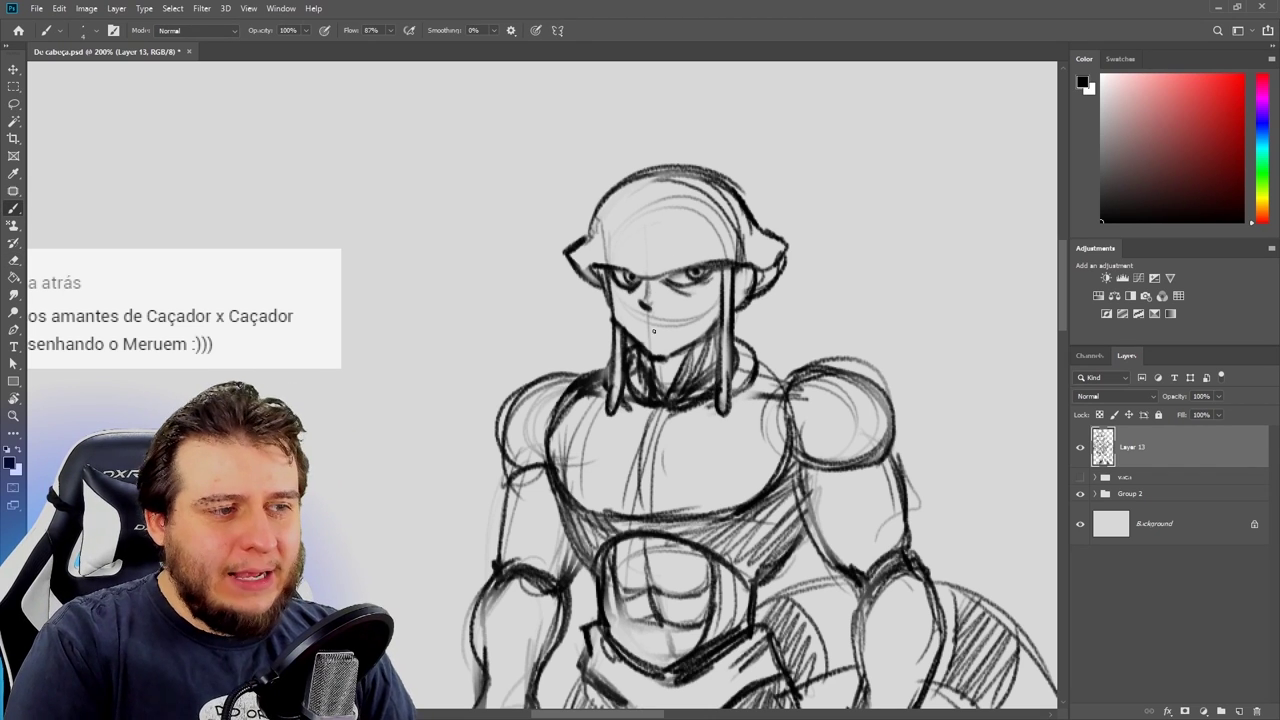
Step: Erase the guide lines on the lower face, then redraw the jaw, chin and mouth
key("e")
left_click_drag(648, 314, 664, 327)
left_click_drag(664, 326, 713, 304)
key("b")
left_click_drag(652, 353, 720, 318)
key("e")
key("b")
left_click_drag(648, 350, 663, 345)
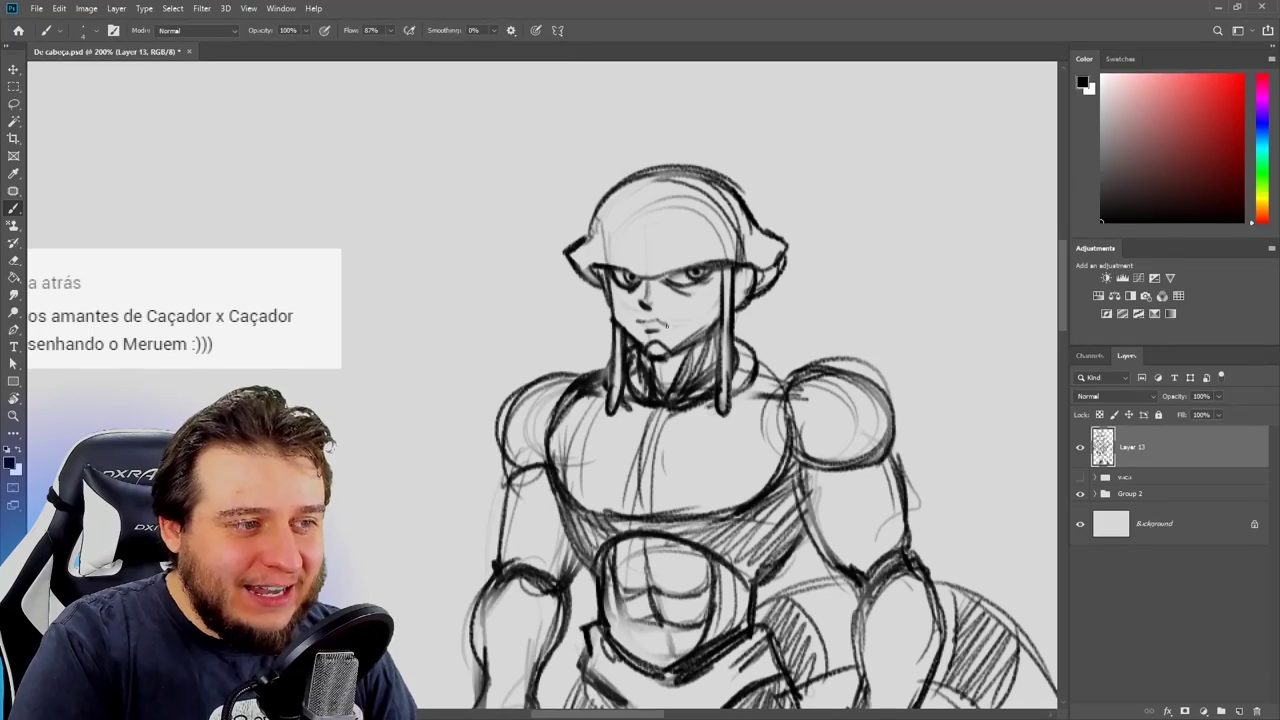
Step: Erase leftover guide lines around the face and draw the helmet's curved front brim above the brow
key("e")
mouse_move(667, 325)
left_mouse_down()
mouse_move(652, 327)
mouse_move(672, 320)
mouse_move(698, 250)
mouse_move(748, 246)
left_mouse_up()
key("b")
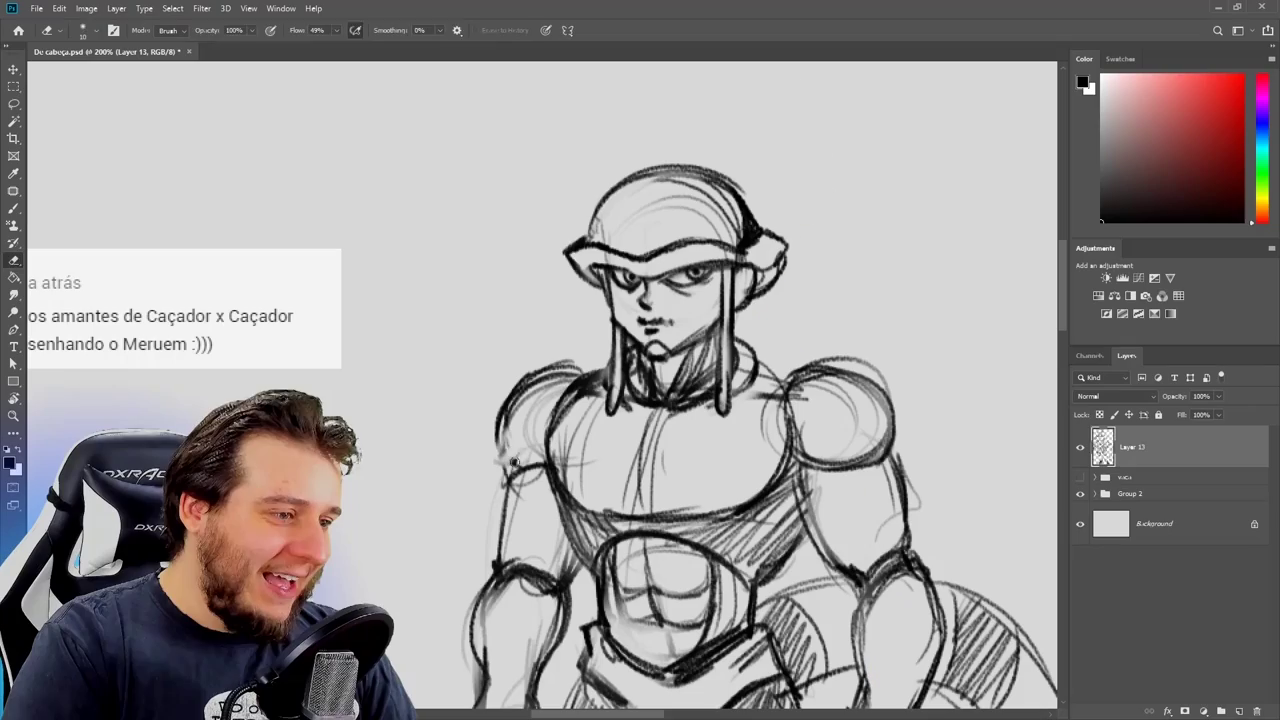
Step: Erase rough shoulder lines and redraw both shoulder pads with darker contours and pointed lower edges
left_click_drag(514, 462, 547, 433)
mouse_move(500, 461)
left_mouse_down()
mouse_move(550, 439)
mouse_move(488, 454)
left_mouse_up()
left_click_drag(544, 370, 499, 446)
key("e")
mouse_move(794, 418)
left_mouse_down()
mouse_move(818, 464)
mouse_move(858, 469)
left_mouse_up()
key("b")
left_click_drag(800, 458, 893, 438)
key("e")
mouse_move(836, 469)
left_mouse_down()
mouse_move(898, 454)
mouse_move(846, 447)
left_mouse_up()
key("b")
left_click_drag(899, 418, 894, 461)
mouse_move(806, 374)
left_mouse_down()
mouse_move(897, 420)
mouse_move(878, 360)
left_mouse_up()
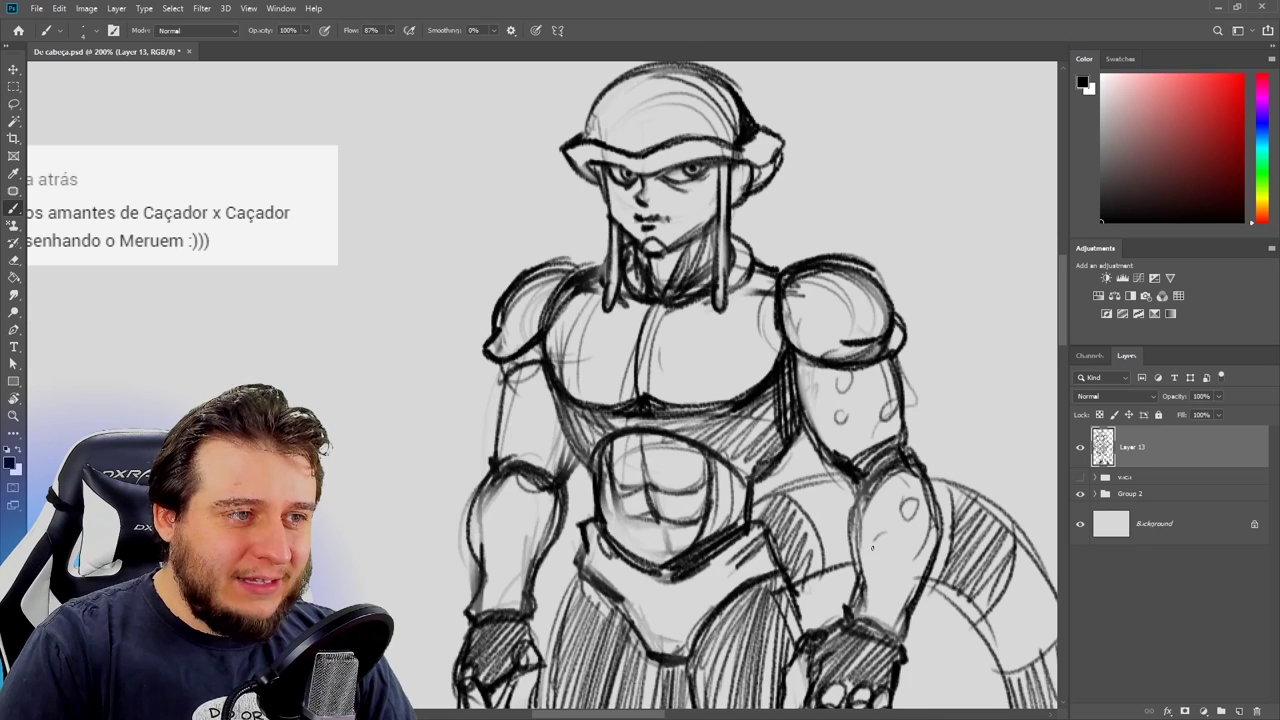
Step: Draw small oval spots on both arms, the lower chest and the right shoulder pad
left_click_drag(874, 536, 890, 558)
left_click_drag(895, 574, 907, 586)
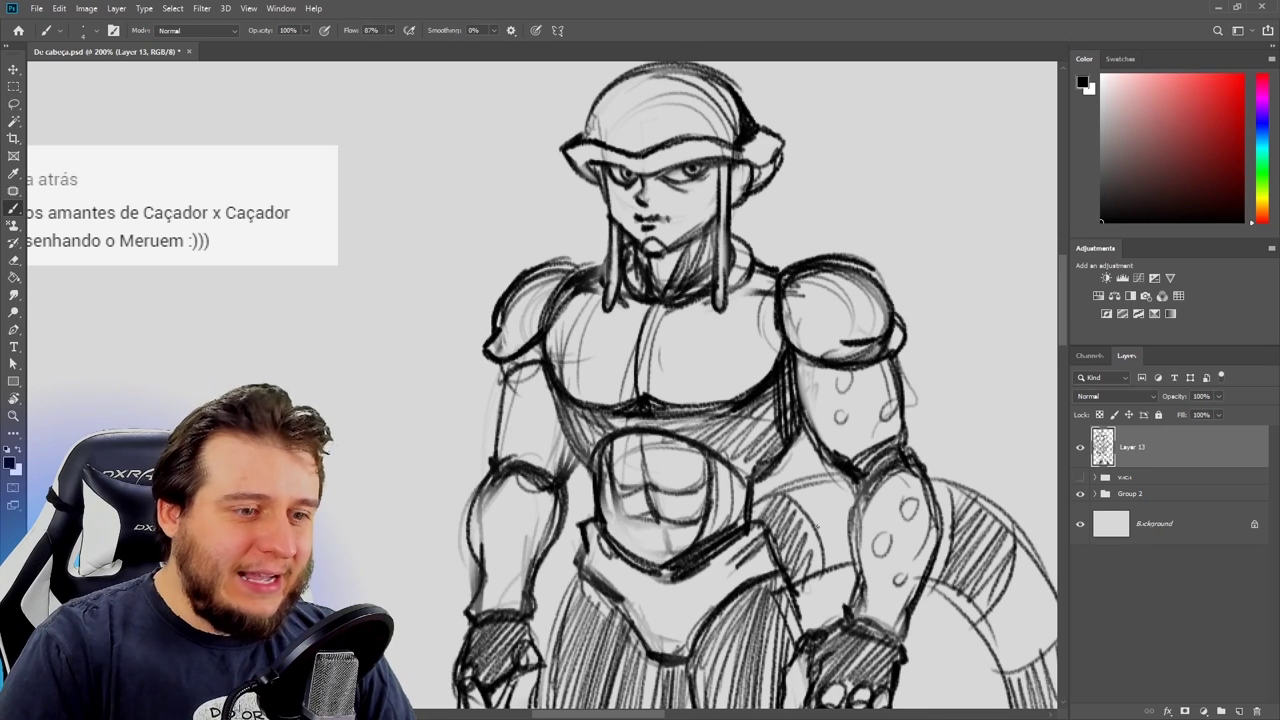
left_click_drag(550, 502, 538, 528)
mouse_move(500, 490)
left_mouse_down()
mouse_move(488, 518)
mouse_move(498, 584)
left_mouse_up()
left_click_drag(532, 402, 524, 424)
left_click_drag(528, 440, 516, 458)
left_click_drag(614, 370, 606, 392)
mouse_move(838, 304)
left_mouse_down()
mouse_move(829, 330)
mouse_move(810, 310)
left_mouse_up()
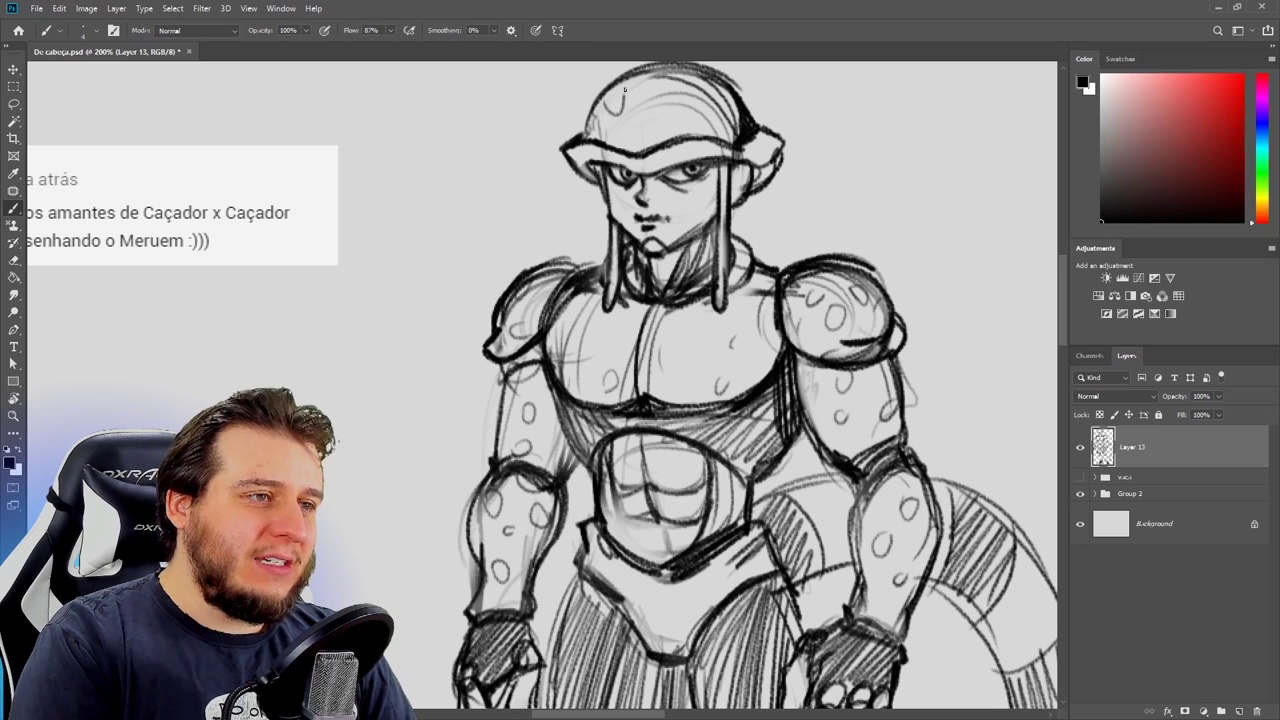
Step: Add irregular rounded spots across the helmet dome and both sides of the chest
left_click_drag(624, 80, 618, 106)
left_click_drag(690, 110, 676, 140)
left_click_drag(728, 84, 716, 110)
left_click_drag(567, 327, 574, 338)
left_click_drag(692, 325, 698, 328)
left_click_drag(692, 392, 716, 384)
Step: Reinforce the abdomen and hip lines and draw an oval plate at the crotch
left_click_drag(610, 490, 660, 568)
mouse_move(660, 578)
left_mouse_down()
mouse_move(642, 662)
mouse_move(690, 645)
mouse_move(668, 672)
left_mouse_up()
left_click_drag(660, 600, 690, 676)
left_click_drag(700, 575, 736, 630)
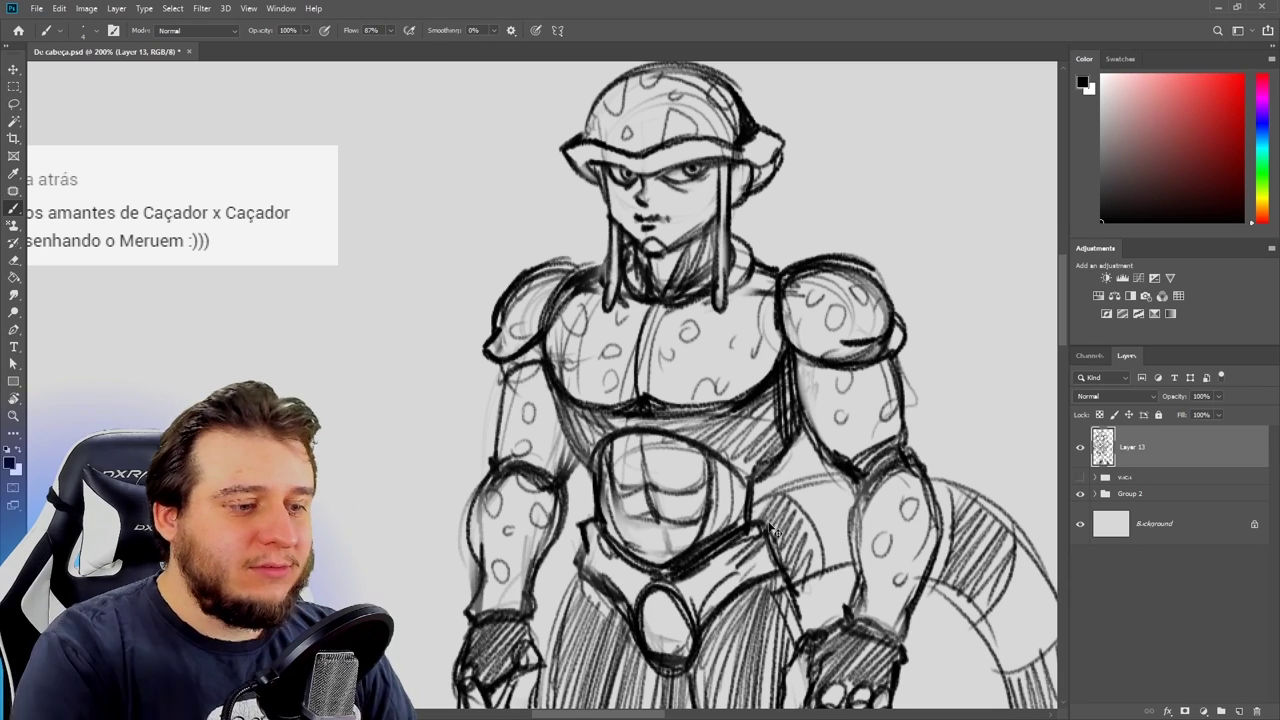
Step: Touch up the hip edge and erase the spots from the chest, arms and shoulder pads
key("ctrl+minus")
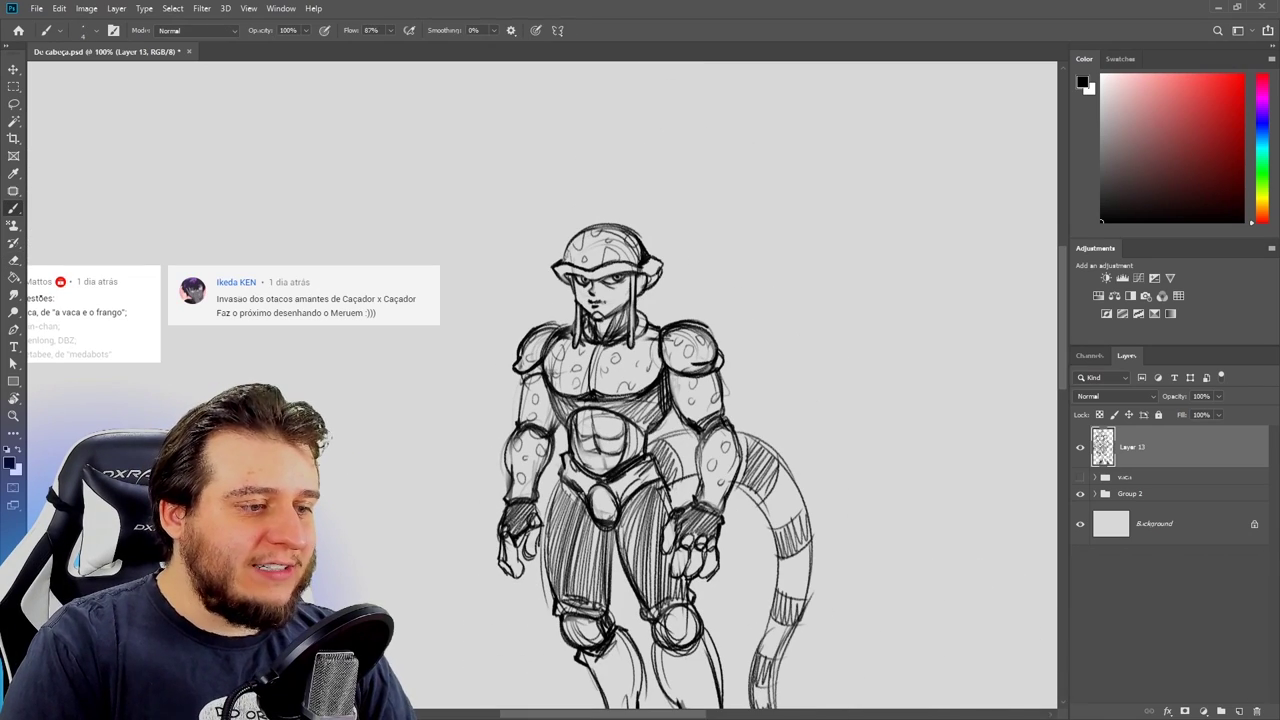
key("e")
key("b")
mouse_move(620, 505)
left_mouse_down()
mouse_move(641, 477)
mouse_move(663, 477)
left_mouse_up()
left_click_drag(658, 452, 664, 477)
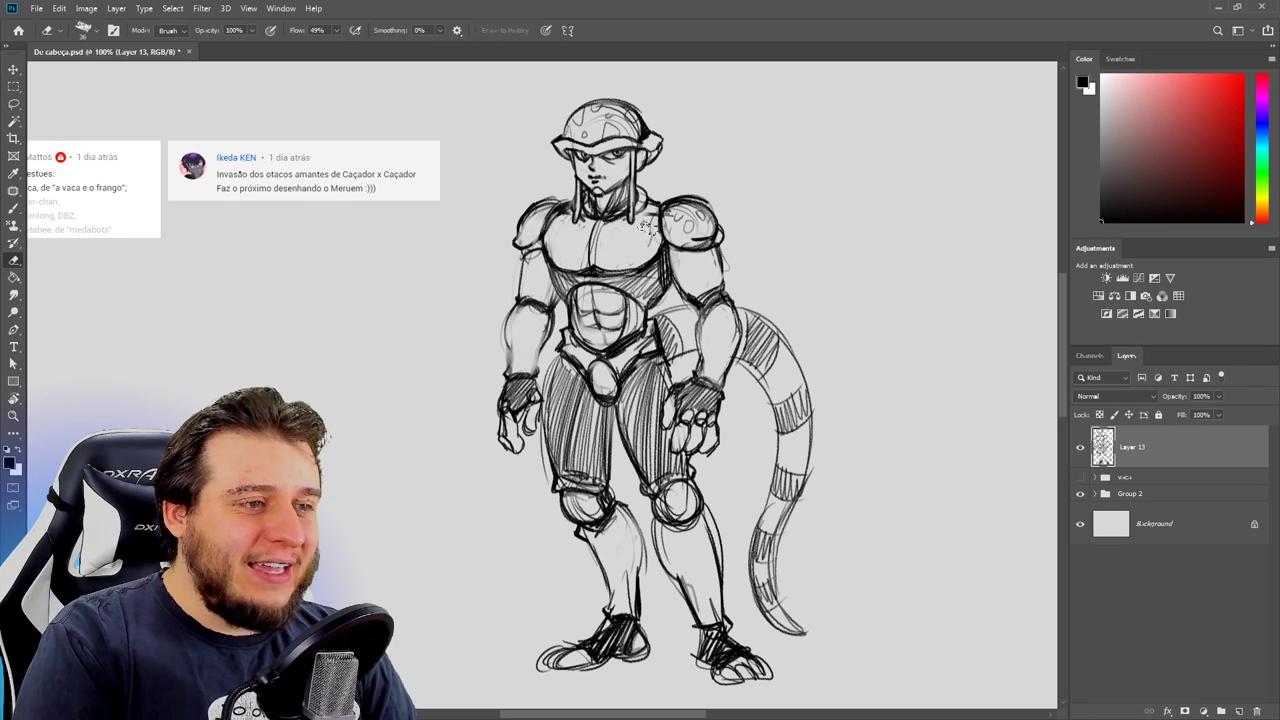
key("b")
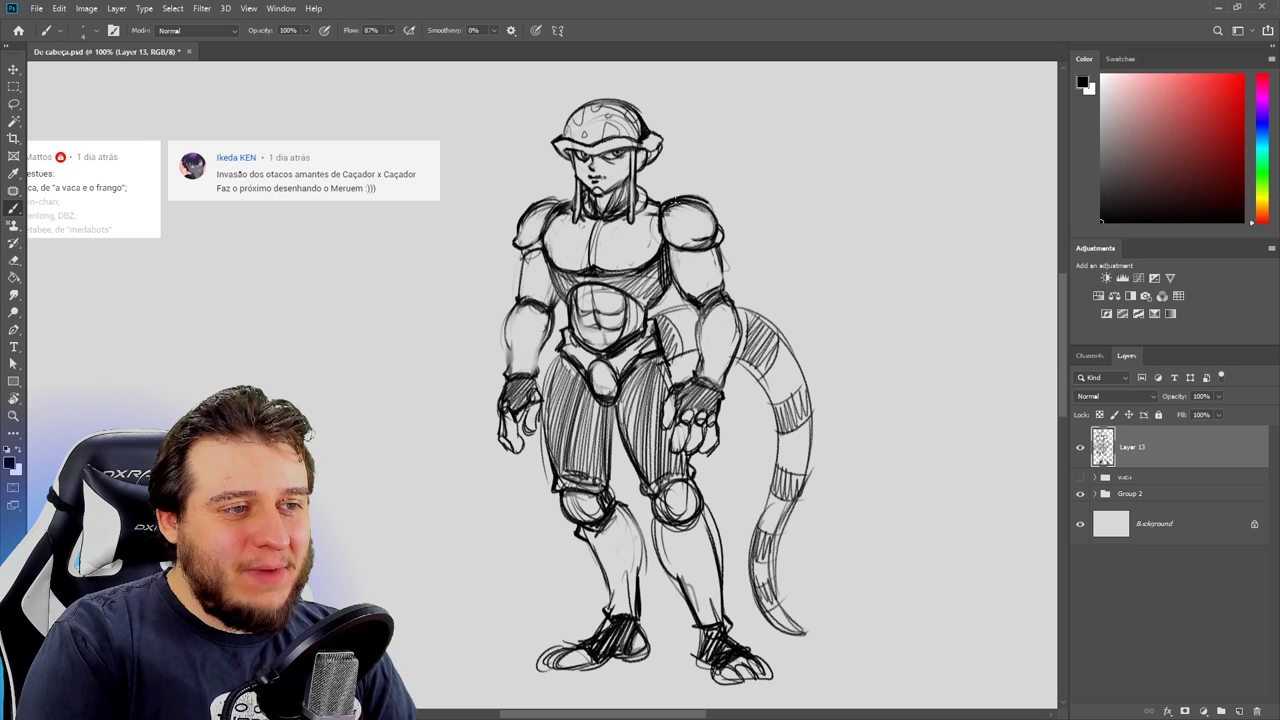
Step: Shade both shoulder pads and the helmet dome with diagonal hatching
left_click_drag(668, 222, 709, 238)
mouse_move(522, 230)
left_mouse_down()
mouse_move(548, 206)
mouse_move(610, 208)
mouse_move(622, 194)
left_mouse_up()
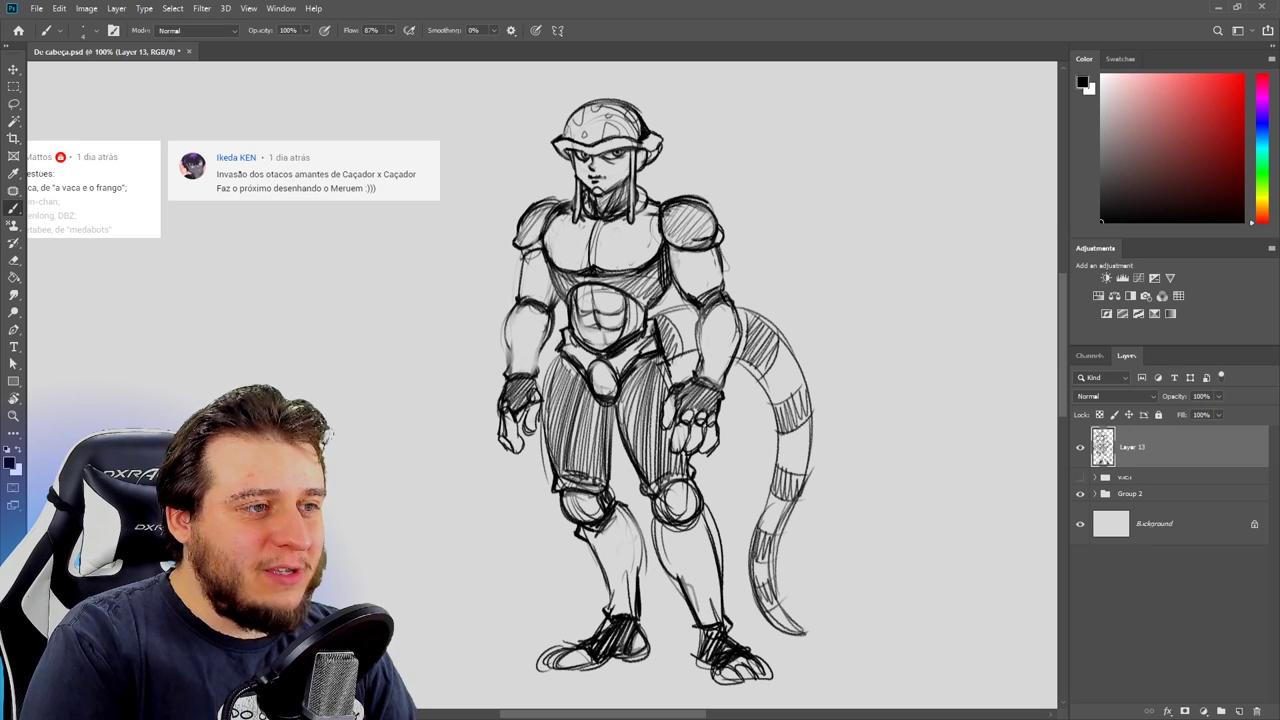
mouse_move(568, 132)
left_mouse_down()
mouse_move(590, 106)
mouse_move(628, 114)
left_mouse_up()
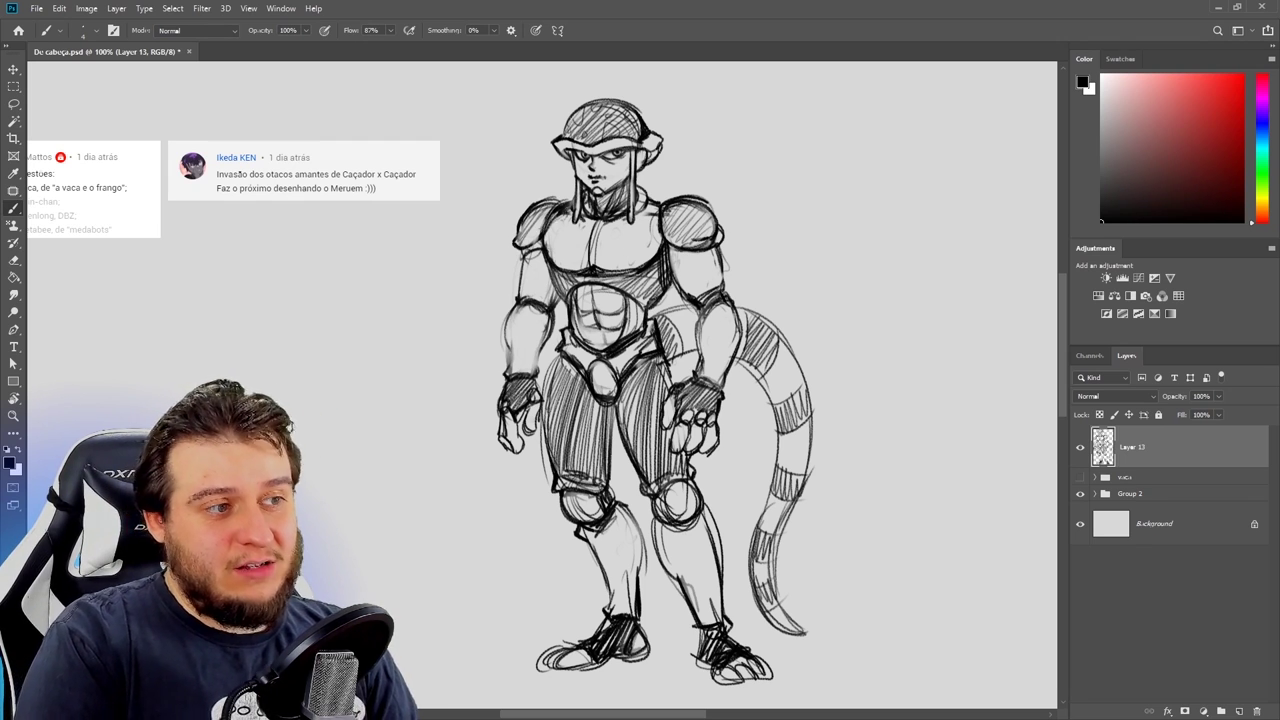
Step: Shade the whole chest plate with light diagonal hatching
left_click_drag(557, 223, 593, 222)
left_click_drag(608, 225, 653, 218)
left_click_drag(540, 246, 606, 214)
left_click_drag(560, 266, 648, 228)
left_click_drag(604, 272, 654, 242)
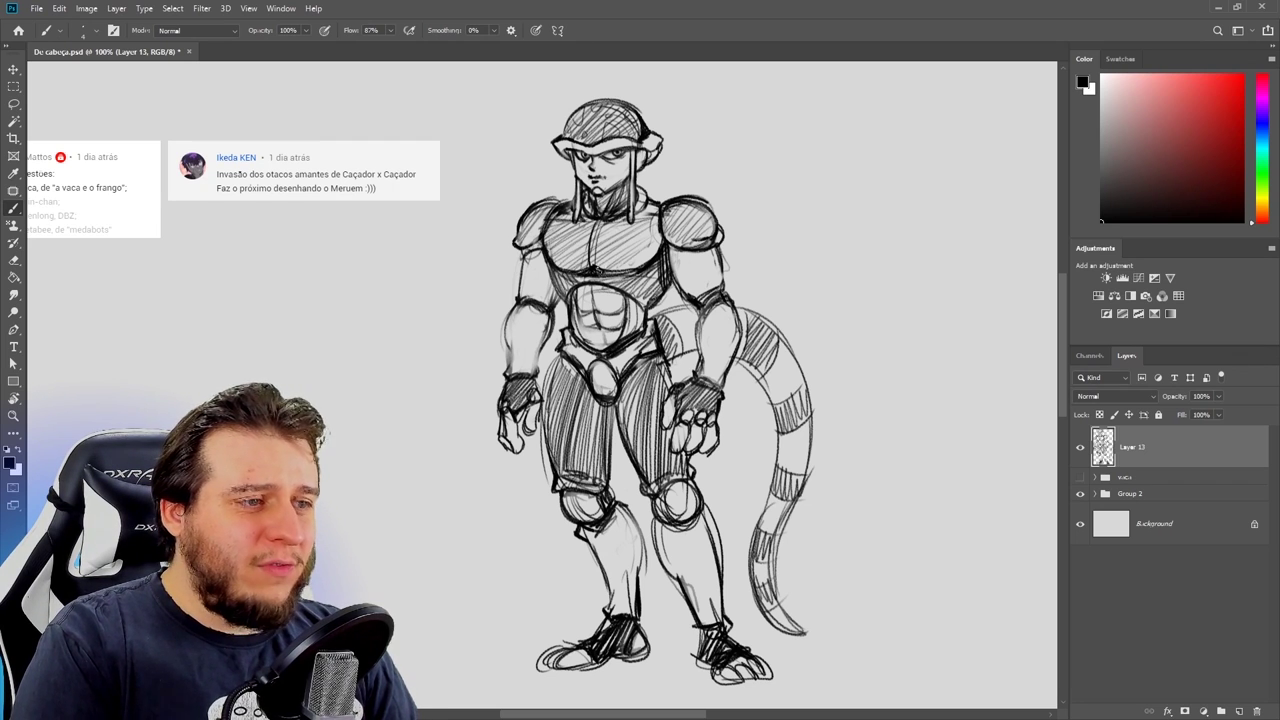
Step: Hatch the upper arms and forearms with vertical shading strokes
mouse_move(522, 254)
left_mouse_down()
mouse_move(528, 296)
mouse_move(540, 298)
mouse_move(522, 374)
left_mouse_up()
left_click_drag(530, 308, 525, 373)
left_click_drag(534, 308, 533, 374)
left_click_drag(544, 331, 540, 347)
left_click_drag(701, 318, 702, 354)
left_click_drag(695, 310, 698, 368)
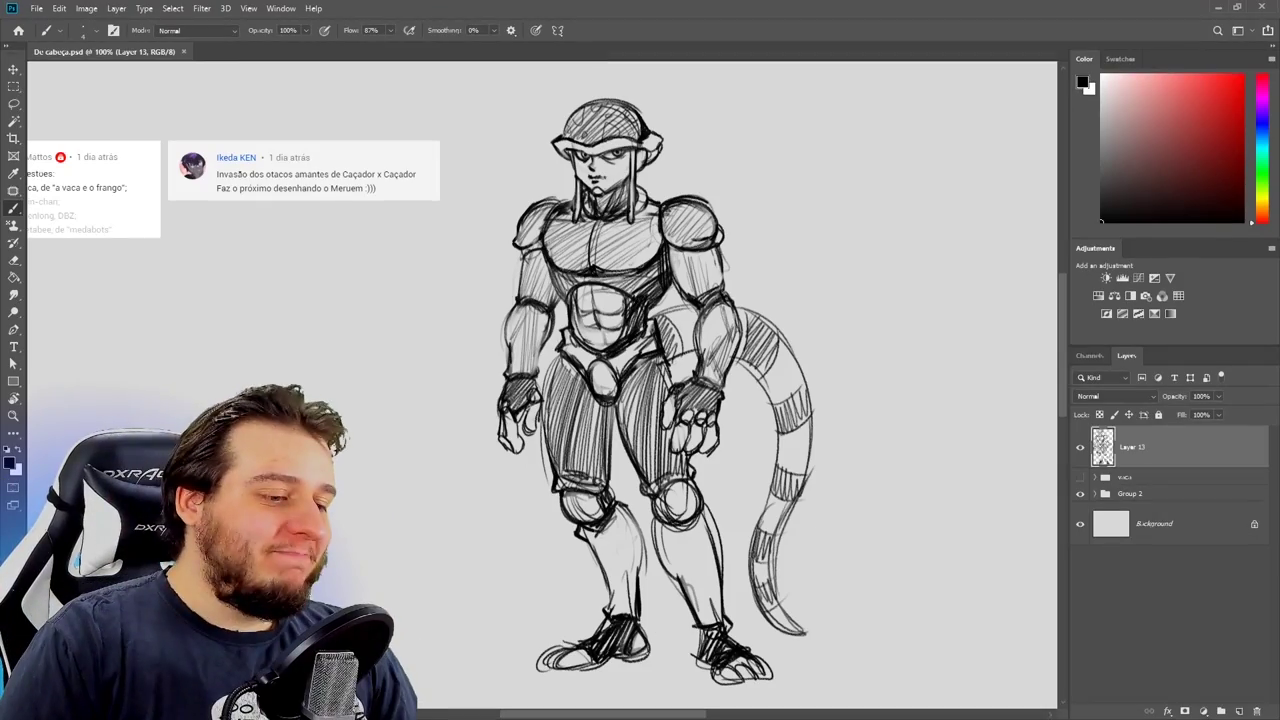
Step: Sketch light horizontal ground lines beneath and beside the figure's feet
left_click_drag(592, 668, 674, 653)
left_click_drag(472, 663, 538, 658)
mouse_move(752, 657)
left_mouse_down()
mouse_move(866, 648)
mouse_move(870, 659)
left_mouse_up()
left_click_drag(815, 677, 853, 672)
key("v")
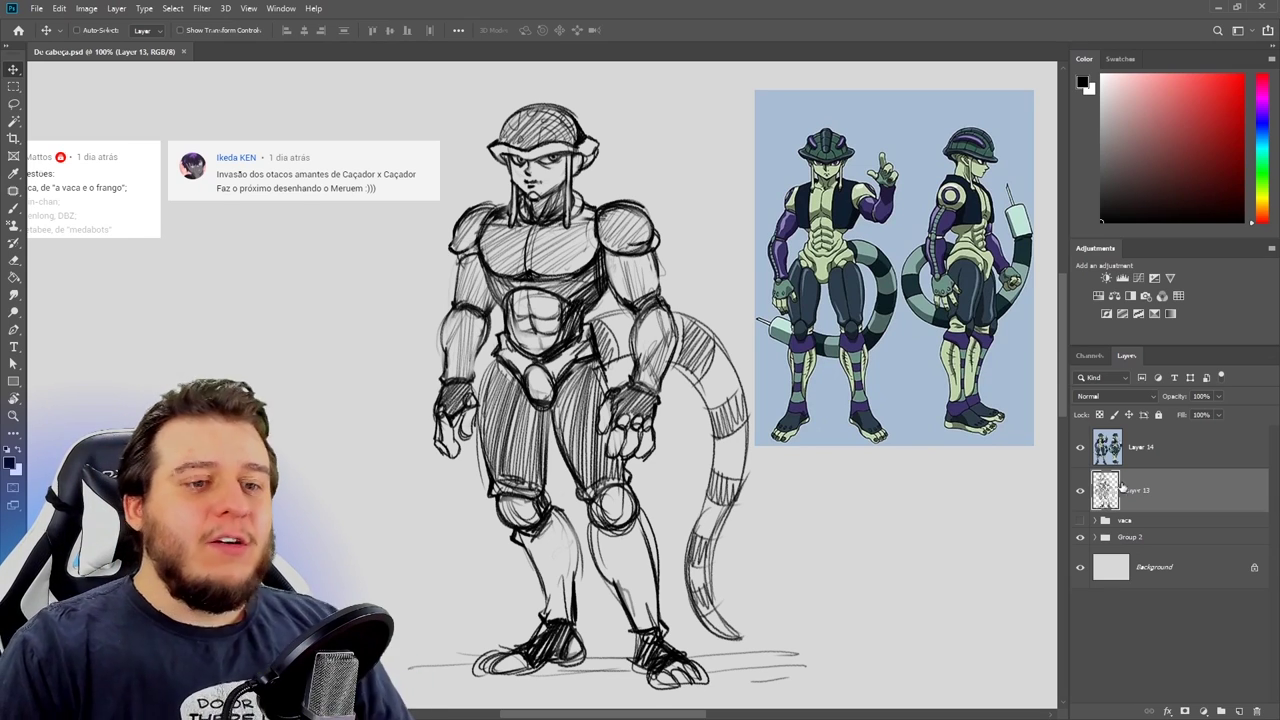
Step: Duplicate the sketch layer with the original hidden and lightly erase the copy into a faint guide
key("ctrl+j")
left_click(1080, 533)
key("e")
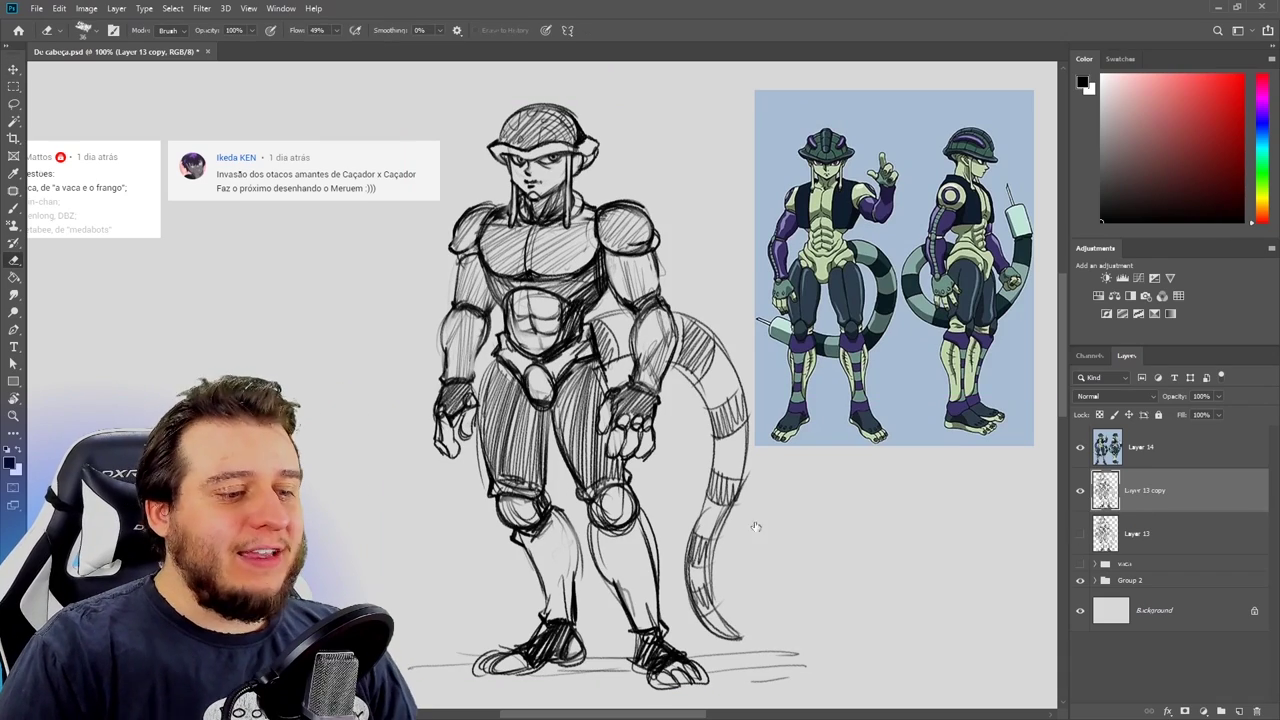
mouse_move(478, 196)
left_mouse_down()
mouse_move(420, 520)
mouse_move(700, 480)
mouse_move(727, 517)
mouse_move(571, 86)
mouse_move(400, 86)
mouse_move(829, 543)
left_mouse_up()
key("b")
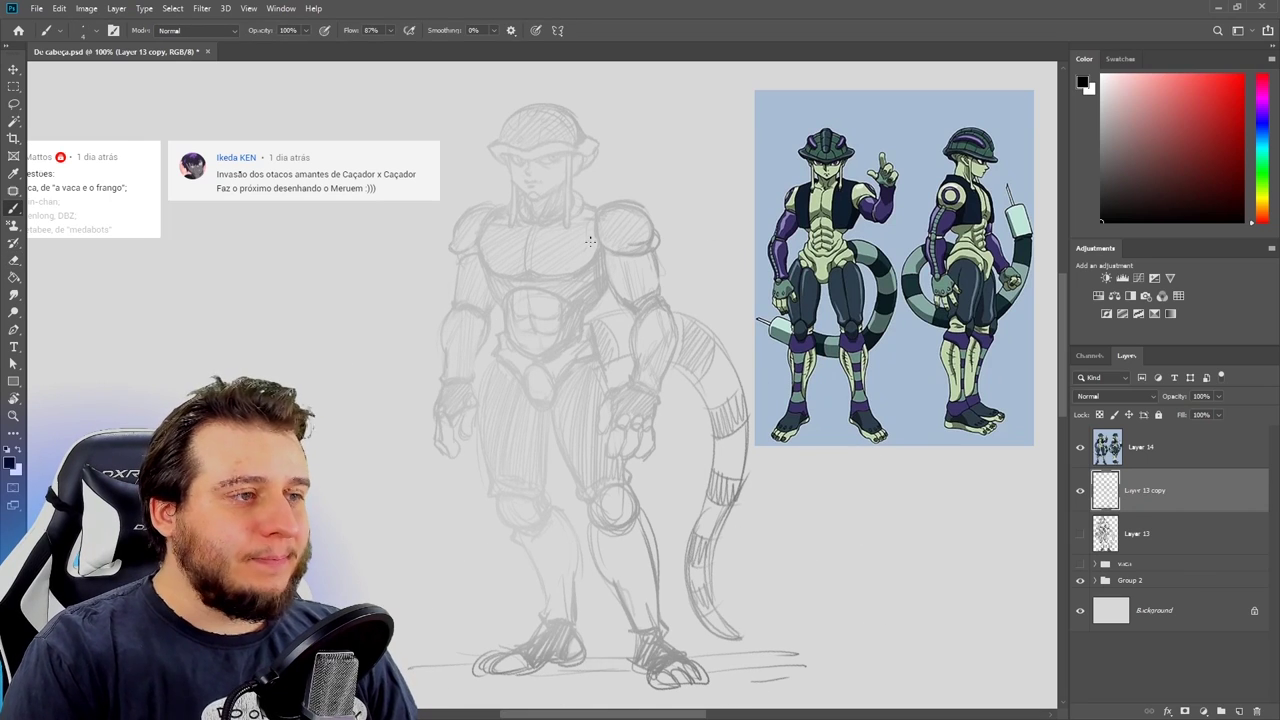
Step: Draw the face contour over the faint sketch and the right hanging strand with a pointed tip
left_click_drag(636, 299, 623, 304)
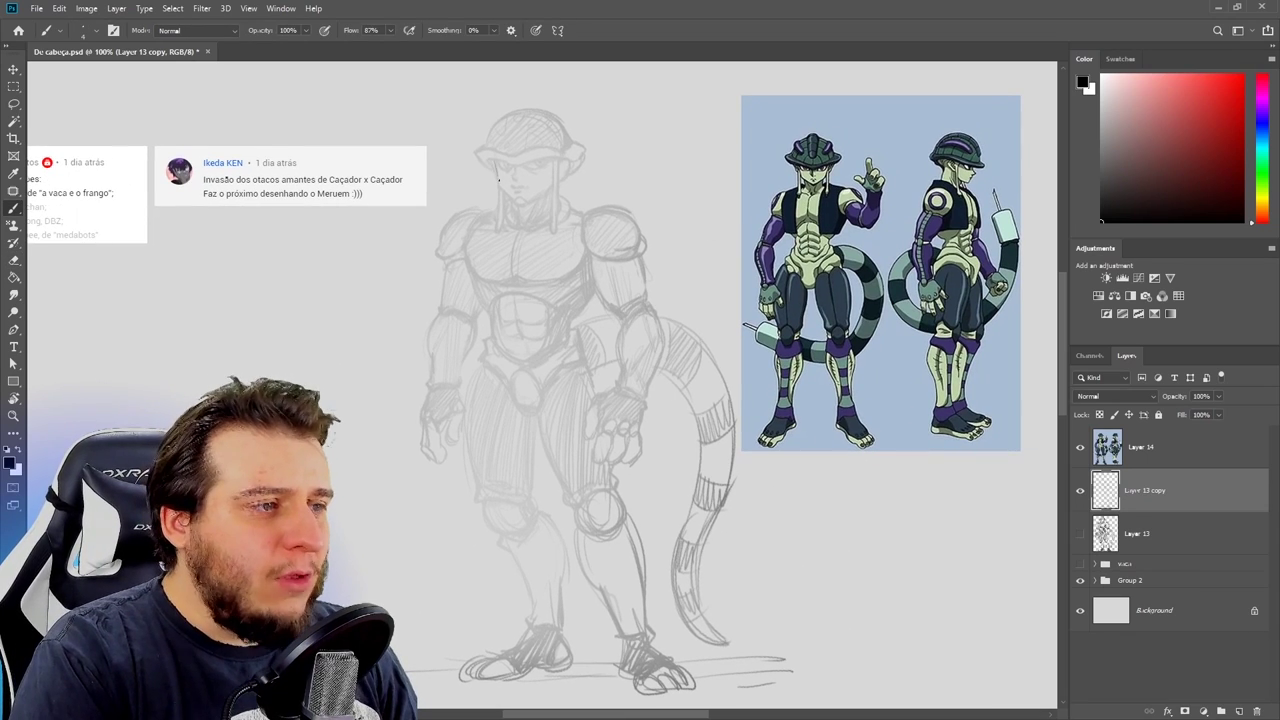
key("z")
left_click(514, 168)
left_click_drag(524, 203, 398, 234)
key("b")
mouse_move(344, 184)
left_mouse_down()
mouse_move(359, 234)
mouse_move(350, 196)
mouse_move(363, 242)
mouse_move(415, 259)
mouse_move(393, 270)
mouse_move(470, 233)
left_mouse_up()
left_click_drag(470, 187, 467, 338)
mouse_move(551, 361)
left_mouse_down()
mouse_move(217, 418)
mouse_move(538, 351)
left_mouse_up()
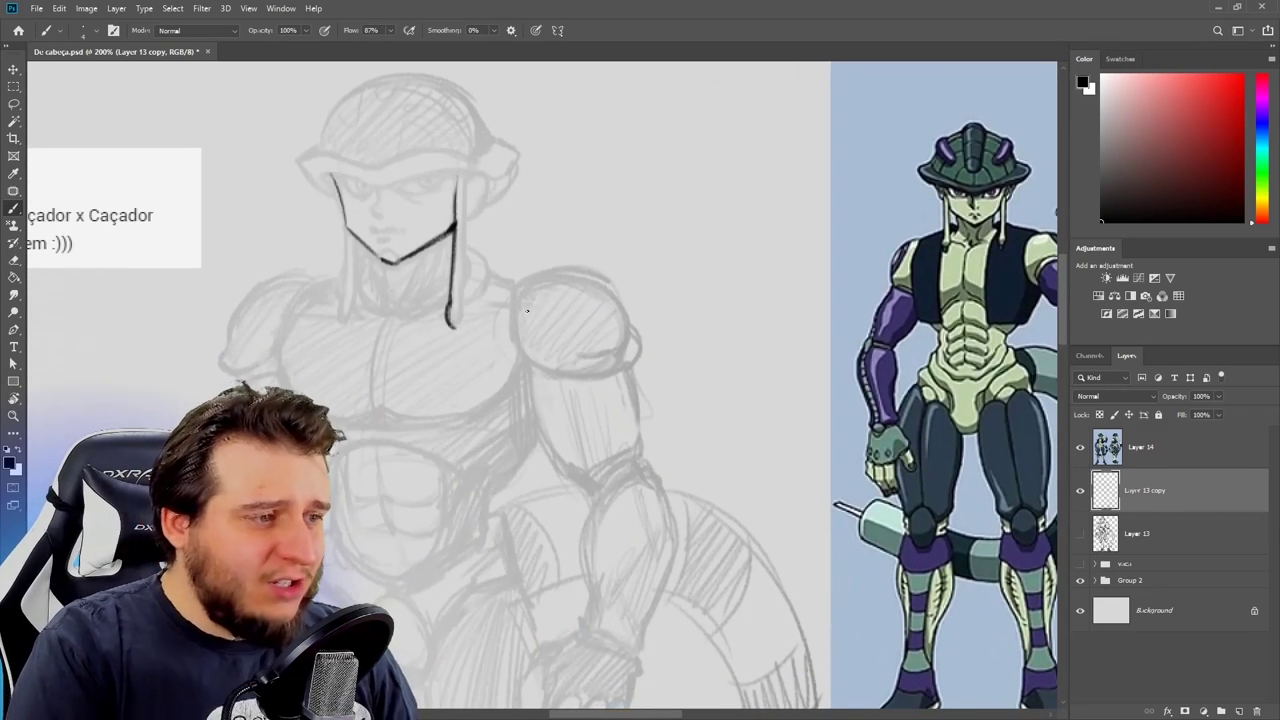
mouse_move(451, 326)
left_mouse_down()
mouse_move(456, 336)
mouse_move(461, 302)
left_mouse_up()
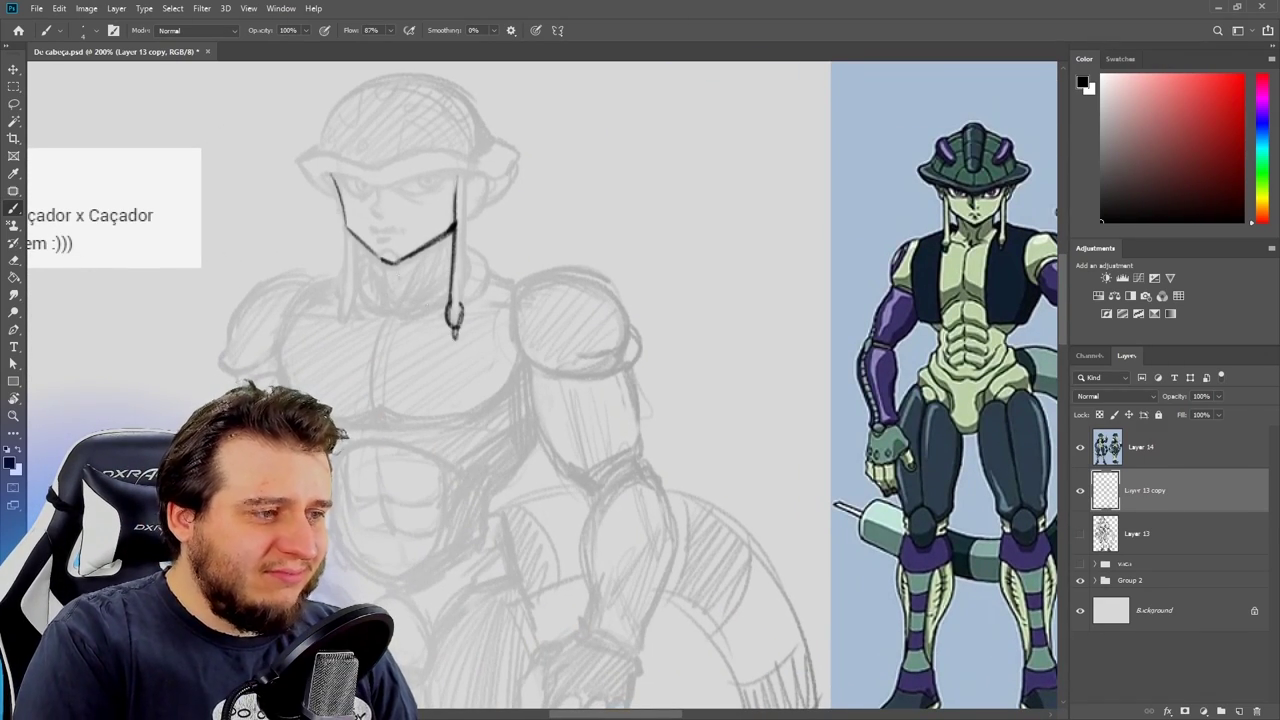
Step: Draw the left hanging strand with its pointed tip, complete the right strand and add the ear
mouse_move(347, 227)
left_mouse_down()
mouse_move(344, 329)
mouse_move(353, 300)
left_mouse_up()
left_click_drag(430, 270, 465, 298)
left_click_drag(501, 222, 496, 332)
mouse_move(532, 248)
left_mouse_down()
mouse_move(232, 248)
mouse_move(425, 267)
mouse_move(386, 250)
mouse_move(380, 272)
left_mouse_up()
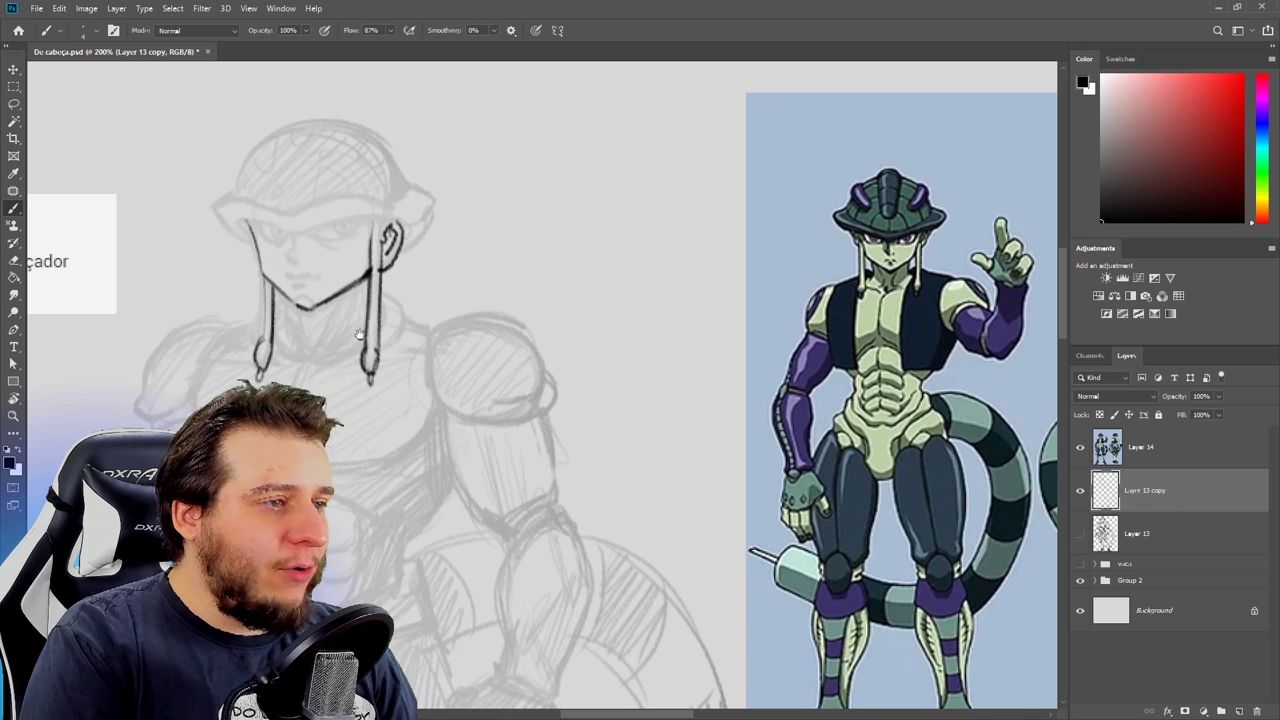
Step: Draw the eye outlines, nose and mouth, and outline the helmet's curved brim over the faint guide
left_click_drag(362, 317, 426, 321)
left_click_drag(378, 241, 411, 241)
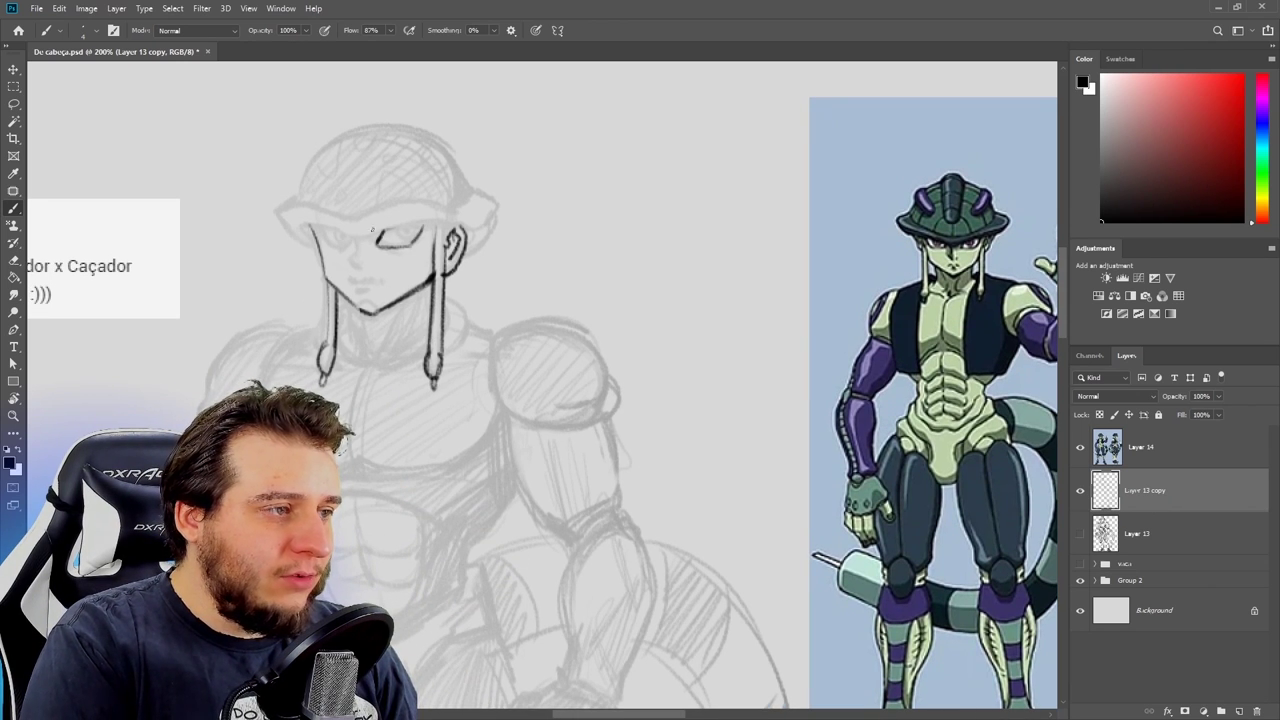
mouse_move(333, 243)
left_mouse_down()
mouse_move(348, 246)
mouse_move(318, 231)
mouse_move(358, 268)
left_mouse_up()
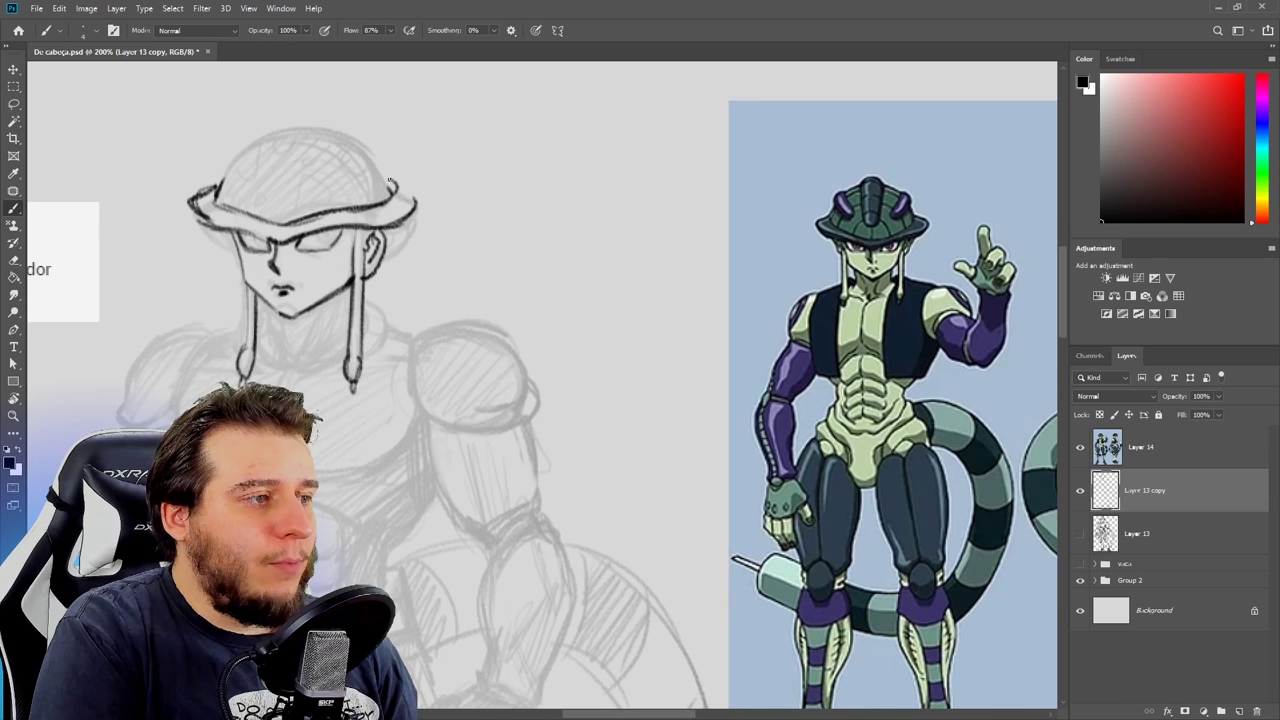
mouse_move(391, 181)
left_mouse_down()
mouse_move(421, 198)
mouse_move(392, 217)
left_mouse_up()
Step: Draw the helmet dome with its central ridge, rounded horn shapes and curved shell-plate lines
mouse_move(266, 167)
left_mouse_down()
mouse_move(293, 201)
mouse_move(320, 138)
mouse_move(260, 200)
left_mouse_up()
left_click_drag(352, 138, 337, 156)
mouse_move(252, 140)
left_mouse_down()
mouse_move(248, 187)
mouse_move(233, 186)
mouse_move(247, 187)
left_mouse_up()
left_click_drag(262, 179, 300, 172)
left_click_drag(262, 148, 310, 134)
left_click_drag(278, 138, 326, 116)
left_click_drag(281, 200, 281, 222)
left_click_drag(268, 190, 248, 216)
left_click_drag(326, 180, 306, 210)
left_click_drag(244, 184, 226, 208)
left_click_drag(337, 176, 366, 212)
mouse_move(308, 156)
left_mouse_down()
mouse_move(327, 165)
mouse_move(345, 145)
left_mouse_up()
mouse_move(368, 162)
left_mouse_down()
mouse_move(389, 200)
mouse_move(398, 194)
left_mouse_up()
left_click_drag(270, 126, 253, 139)
left_click_drag(264, 140, 251, 157)
Step: Add irises and shading to both eyes, and draw the neck lines between the hanging strands
left_click_drag(388, 334, 506, 294)
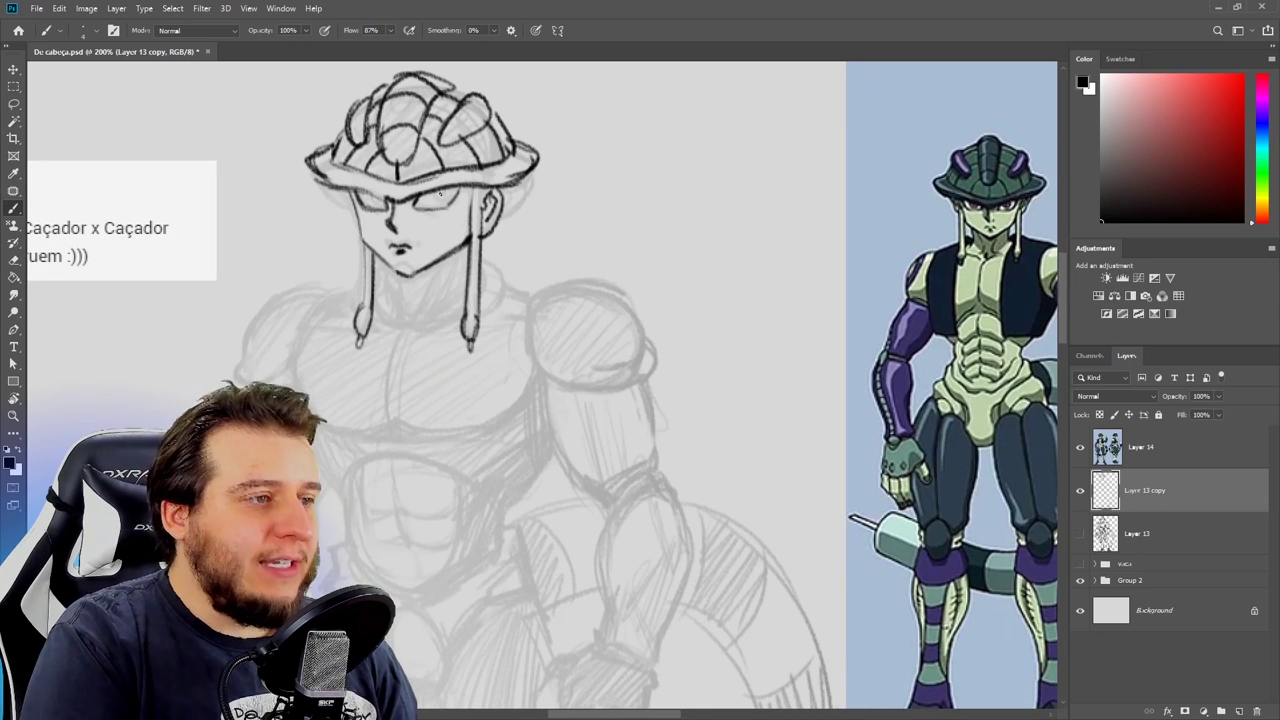
left_click_drag(434, 194, 455, 200)
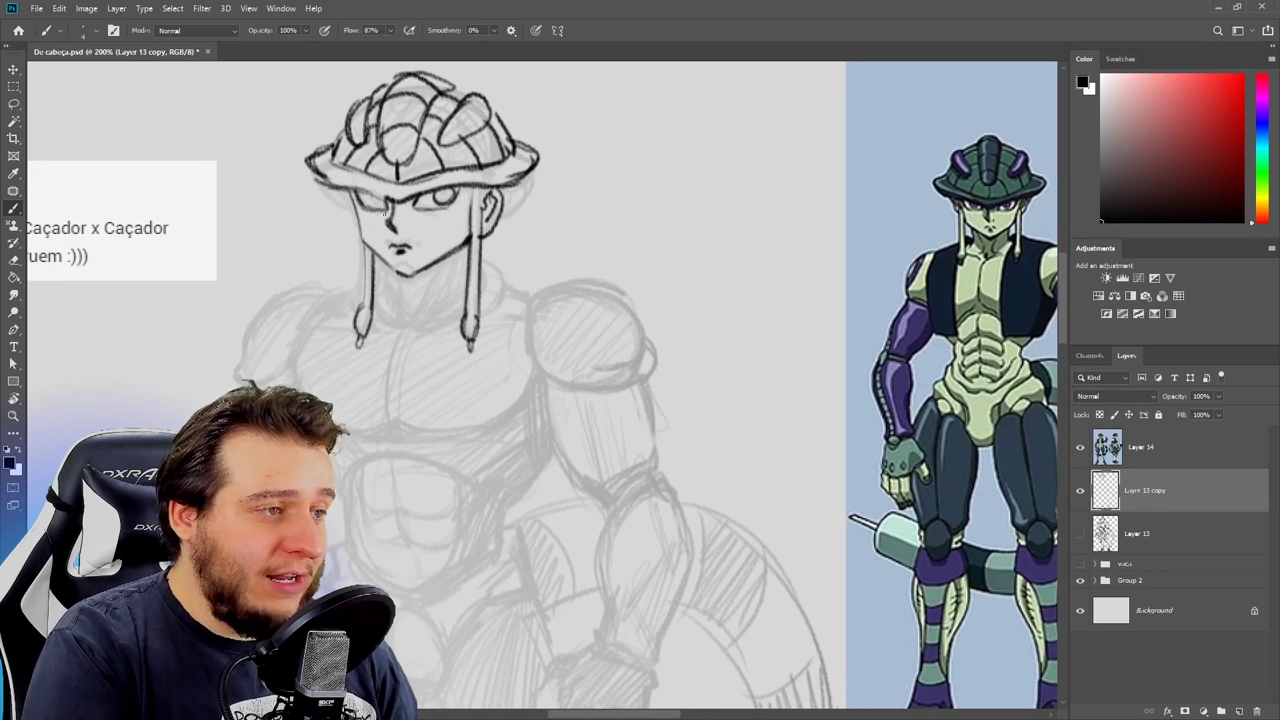
left_click_drag(370, 206, 474, 182)
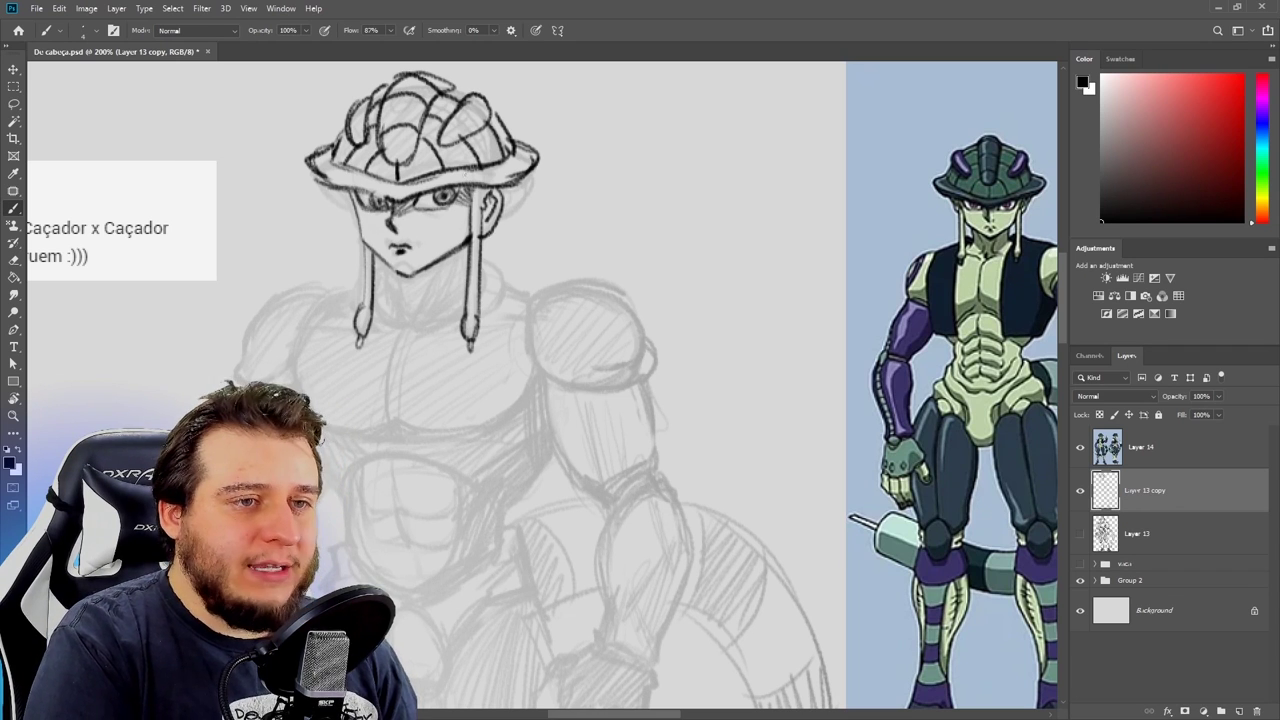
mouse_move(389, 249)
left_mouse_down()
mouse_move(363, 209)
mouse_move(357, 273)
mouse_move(408, 273)
left_mouse_up()
left_click_drag(380, 254, 378, 273)
left_click_drag(438, 207, 440, 244)
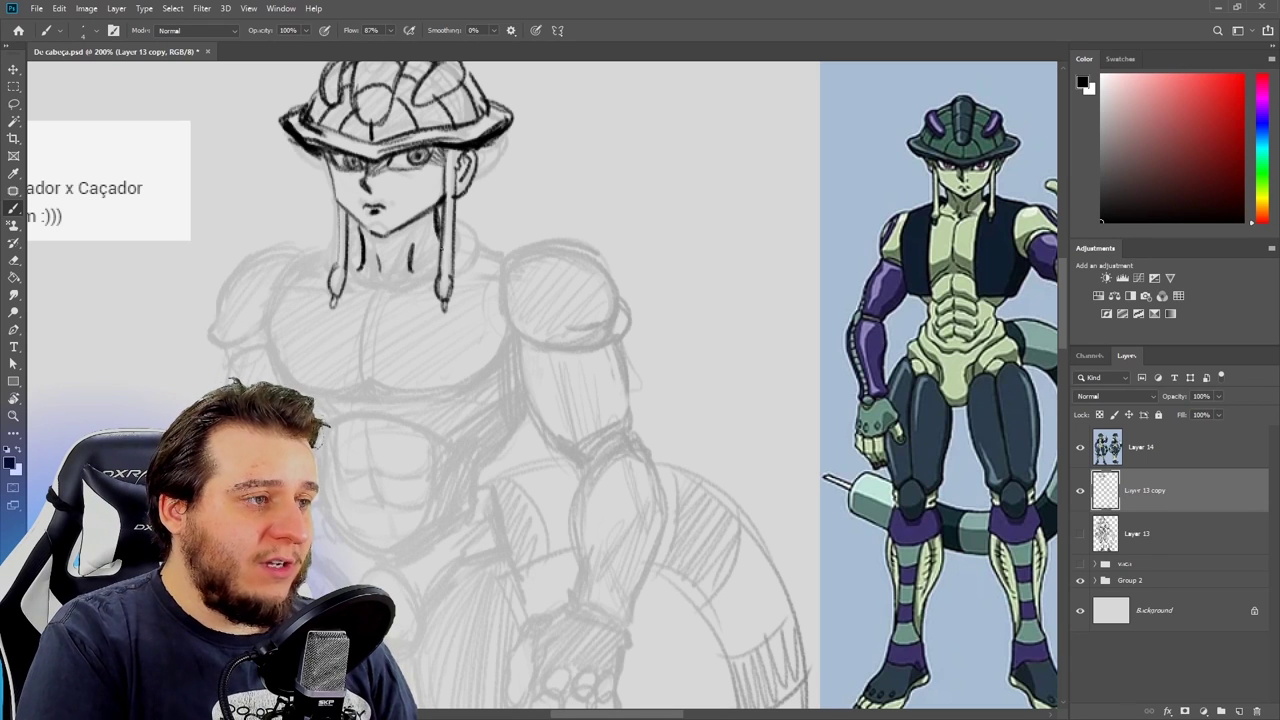
Step: Draw the chest's centre line, the undersides of the pectorals and the paired abdominal muscles
left_click_drag(357, 281, 466, 409)
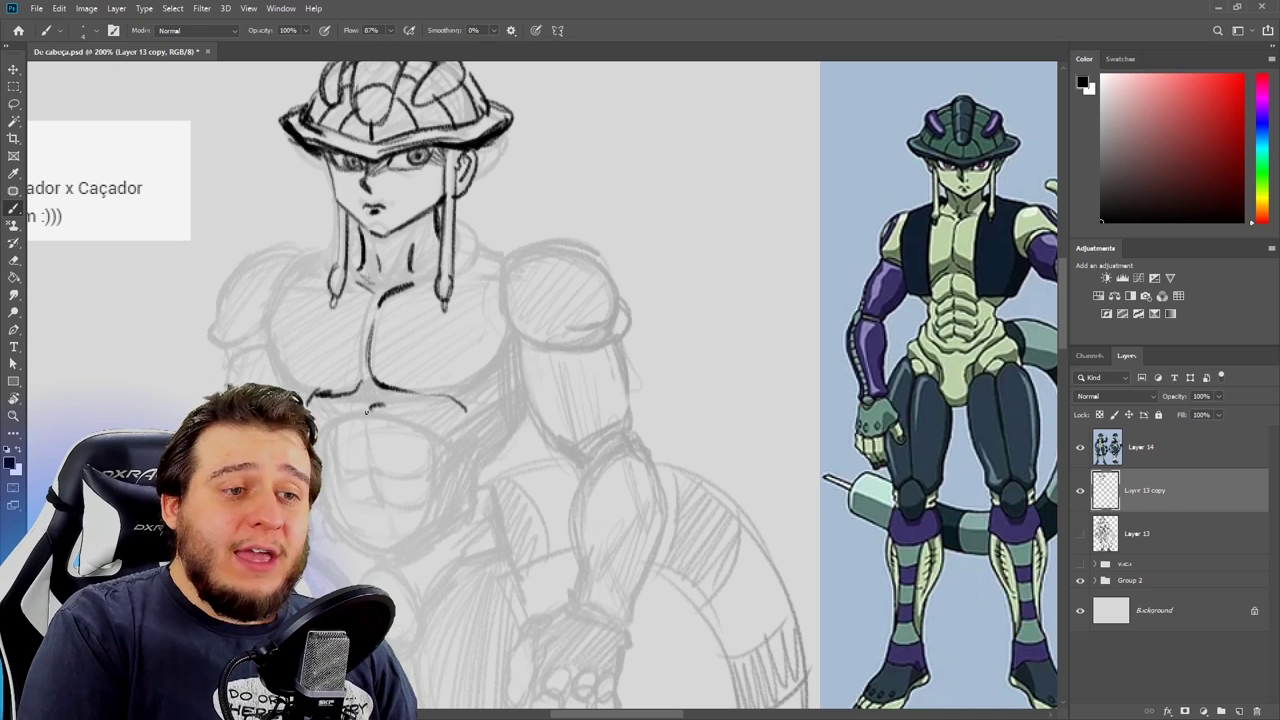
mouse_move(382, 447)
left_mouse_down()
mouse_move(434, 440)
mouse_move(403, 403)
left_mouse_up()
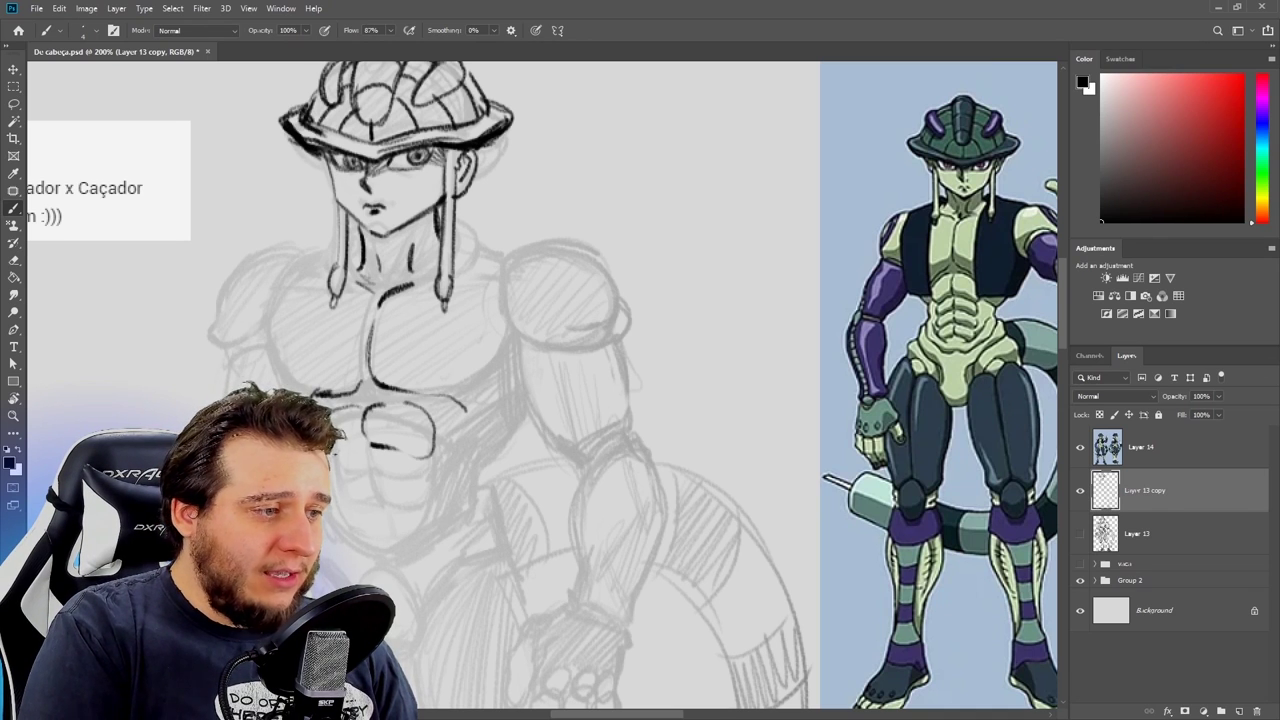
mouse_move(384, 468)
left_mouse_down()
mouse_move(417, 479)
mouse_move(369, 469)
mouse_move(383, 496)
mouse_move(422, 500)
mouse_move(367, 504)
mouse_move(403, 533)
mouse_move(422, 522)
mouse_move(352, 524)
left_mouse_up()
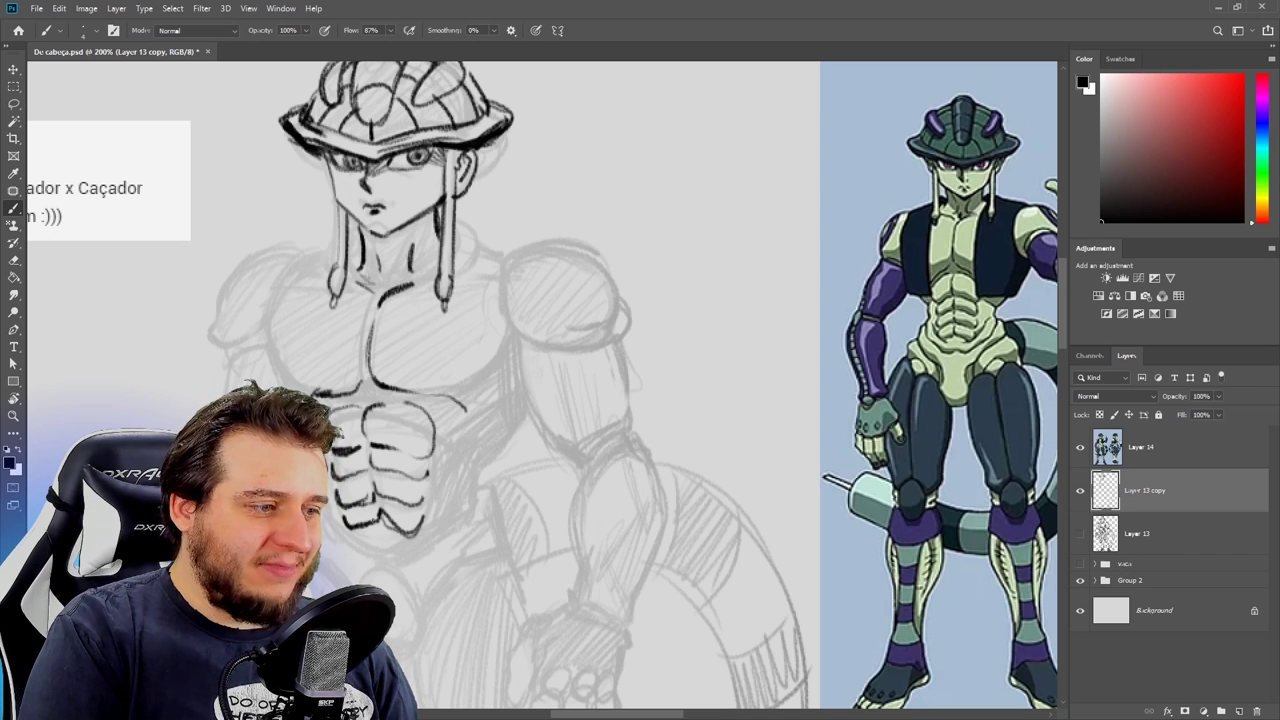
Step: Draw the V-shaped lower abdomen contour and the notched waist outlines on both sides of the abs
key("e")
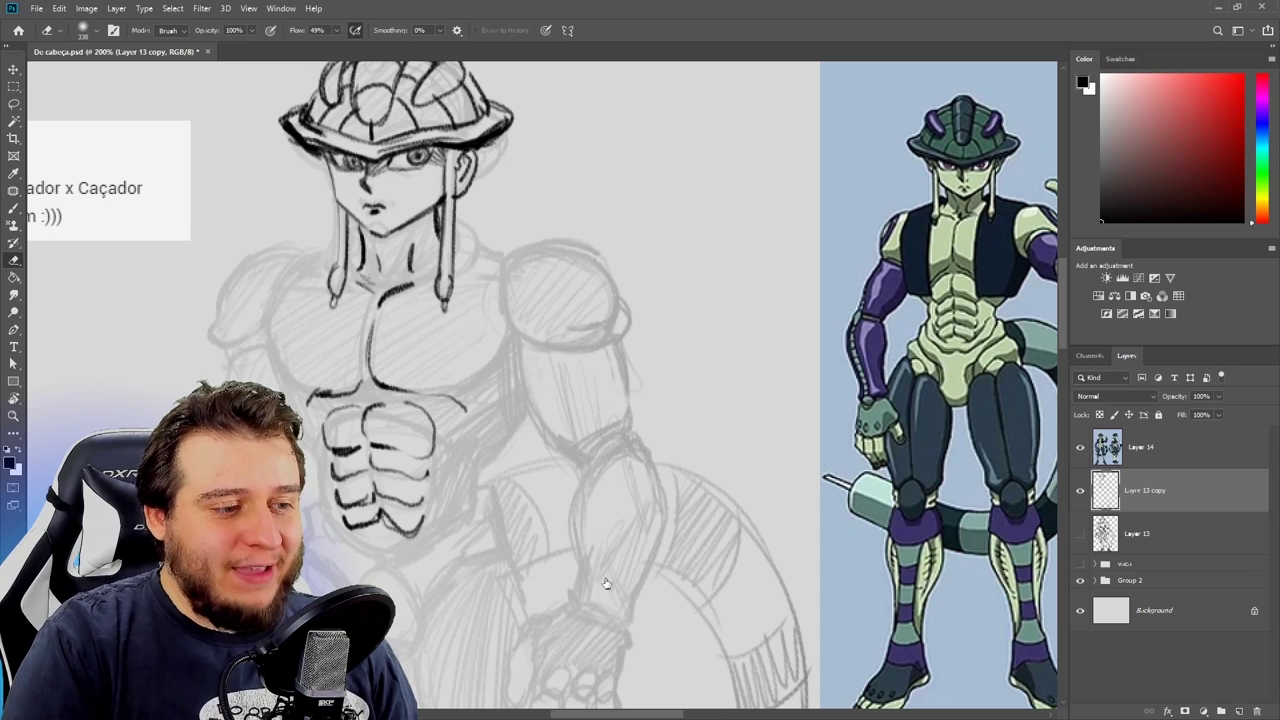
key("b")
key("e")
mouse_move(398, 520)
left_mouse_down()
mouse_move(419, 532)
mouse_move(457, 487)
left_mouse_up()
key("b")
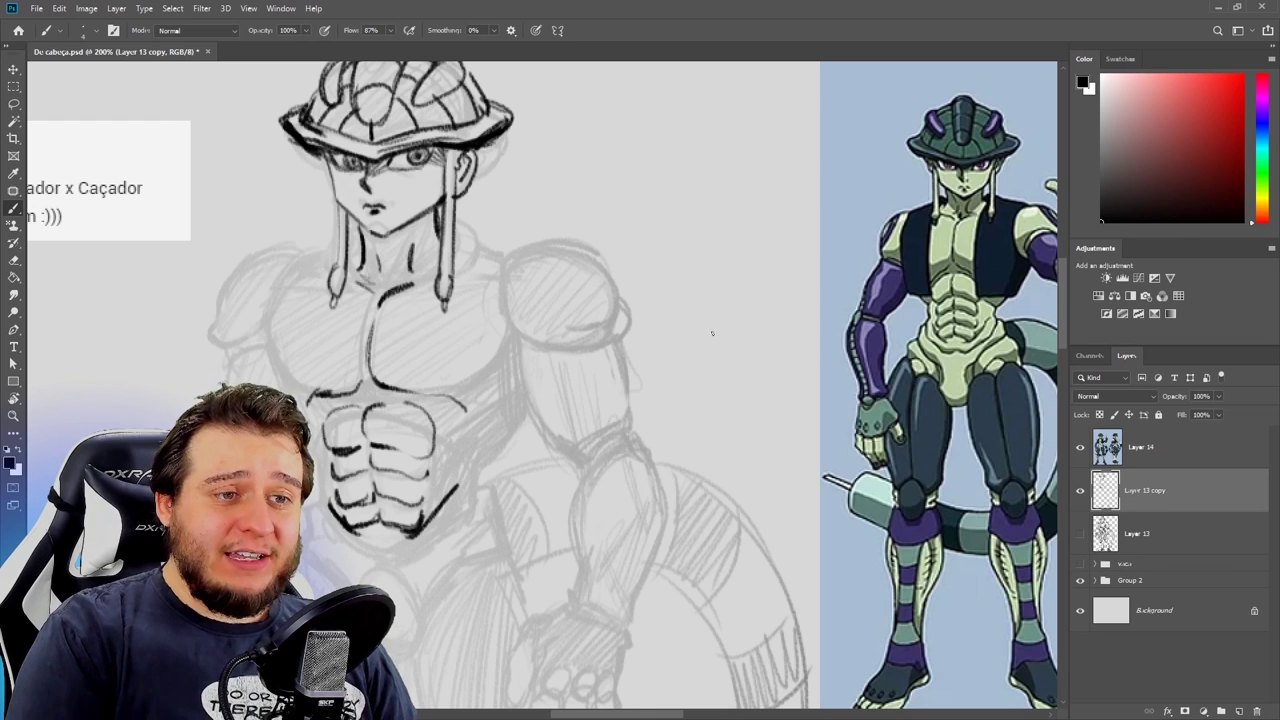
left_click_drag(473, 464, 478, 502)
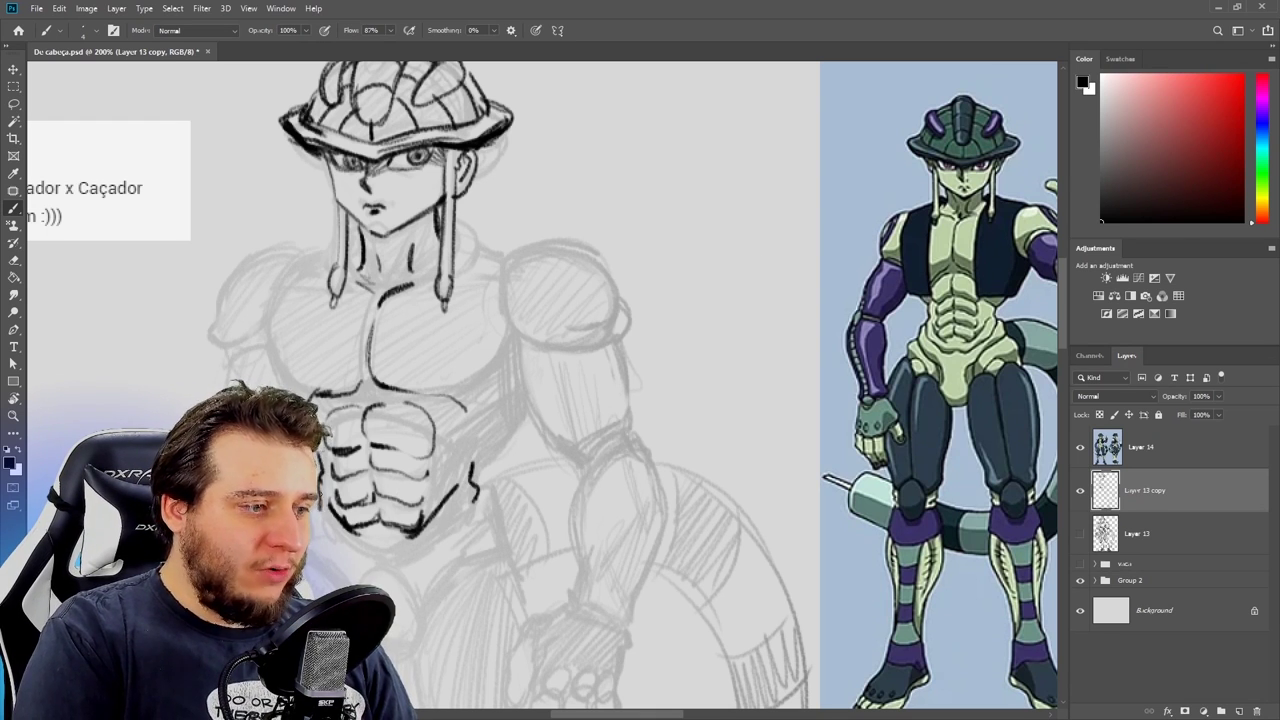
mouse_move(390, 545)
left_mouse_down()
mouse_move(437, 531)
mouse_move(478, 498)
left_mouse_up()
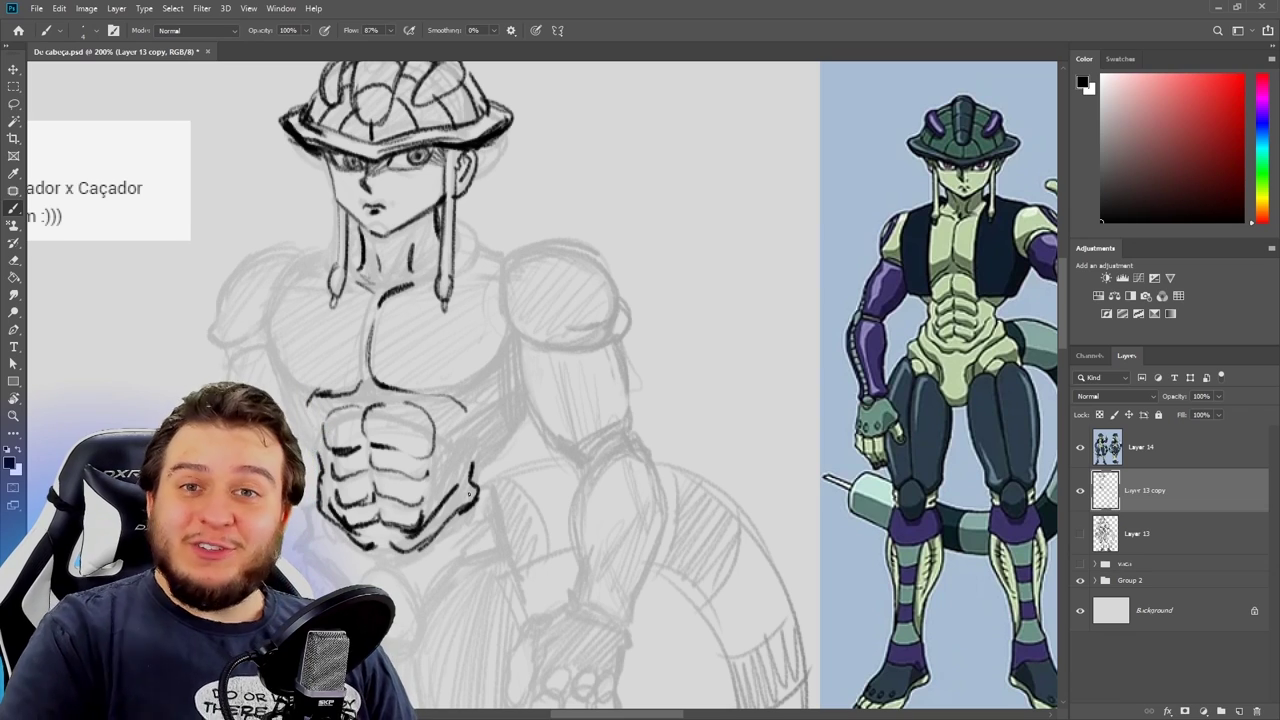
Step: Move the reference image closer to the sketch, and make Layer 13 copy active for drawing again
left_click_drag(575, 510, 655, 488)
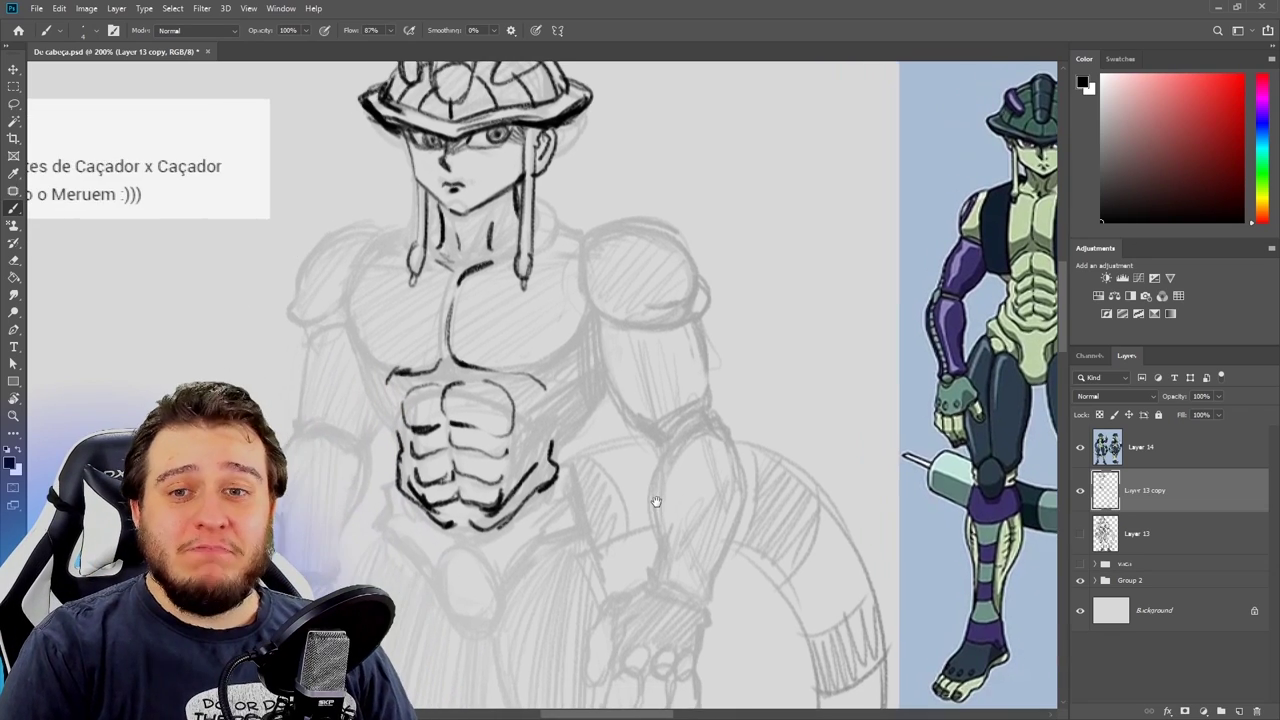
left_click_drag(591, 446, 504, 440)
key("v")
left_click(823, 361, "ctrl")
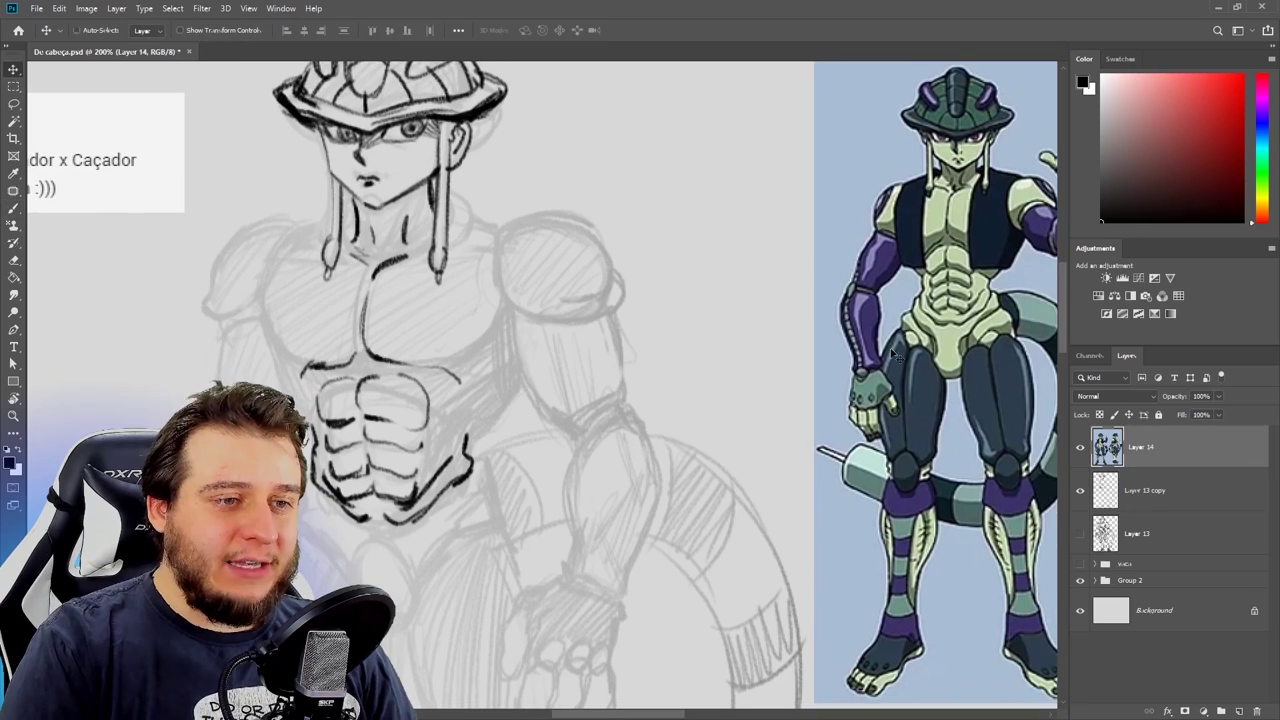
left_click_drag(823, 361, 706, 357)
left_click_drag(472, 500, 608, 481)
left_click(607, 455, "ctrl")
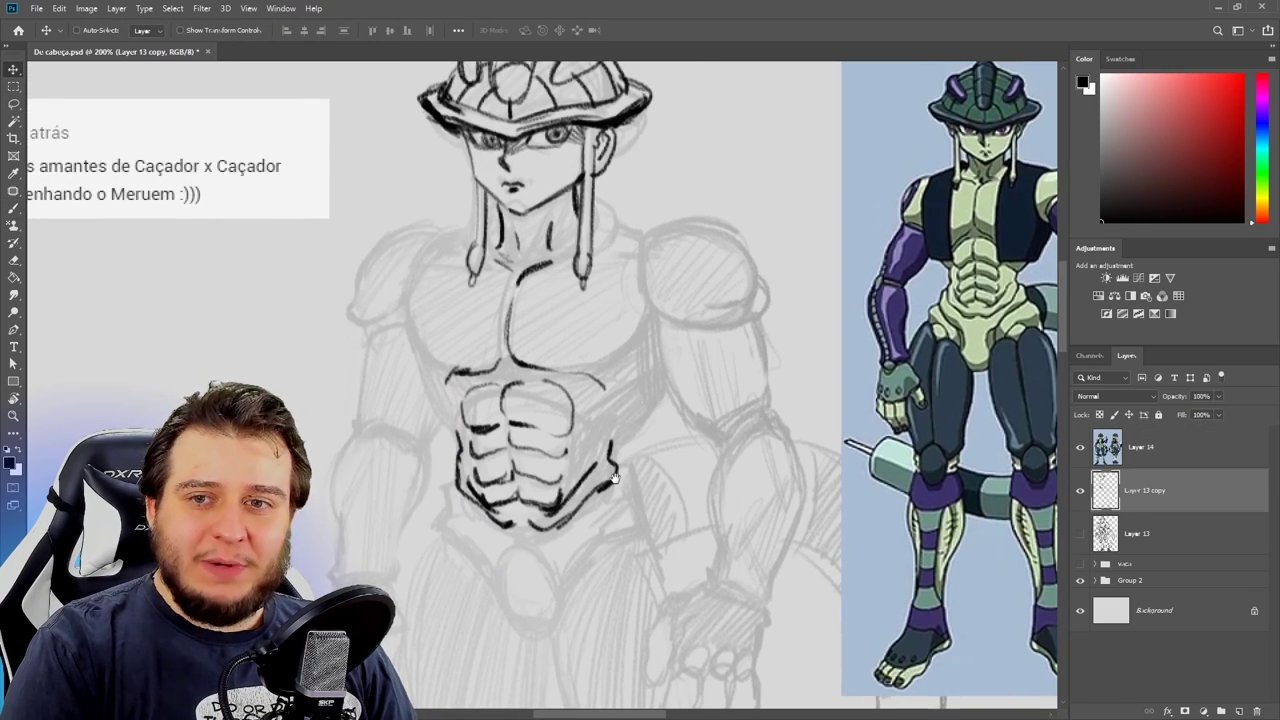
key("b")
left_click_drag(594, 399, 549, 409)
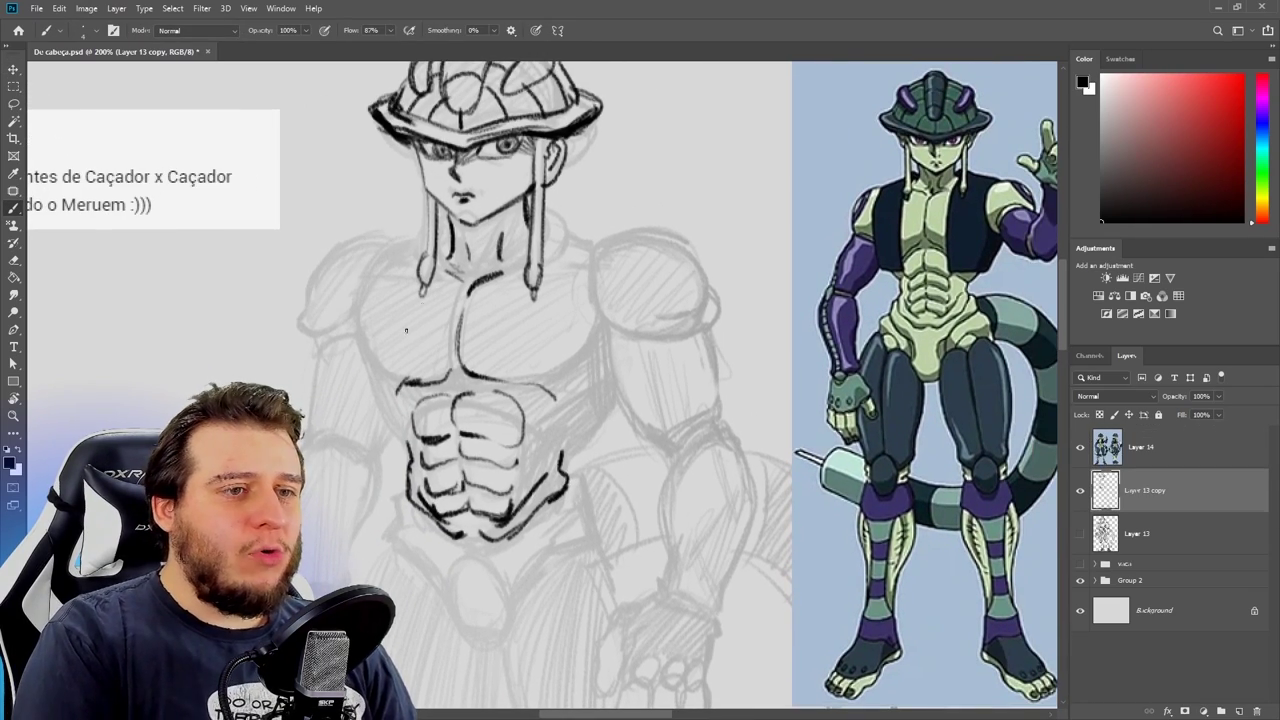
Step: Draw the open cropped vest with its front edges, lower hems and armholes over the chest
left_click_drag(418, 252, 396, 420)
left_click_drag(362, 400, 401, 418)
left_click_drag(361, 302, 362, 384)
left_click_drag(360, 293, 361, 384)
left_click_drag(377, 269, 360, 308)
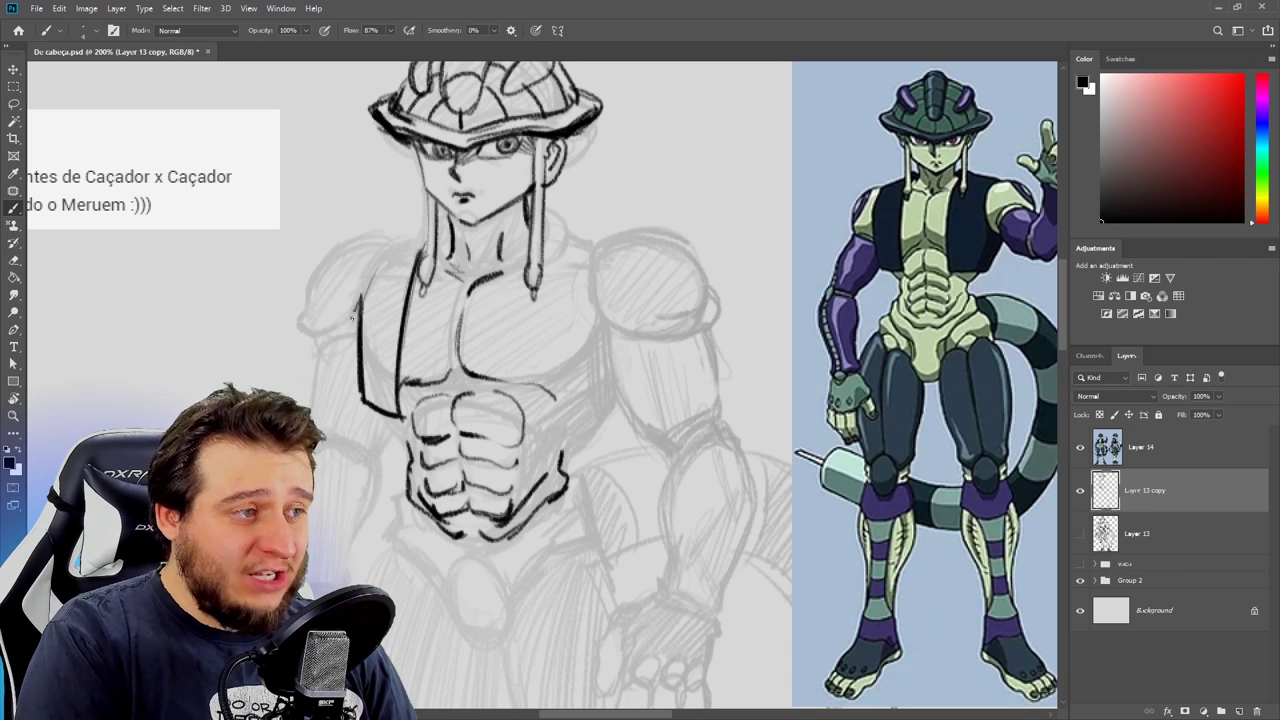
left_click_drag(386, 246, 352, 318)
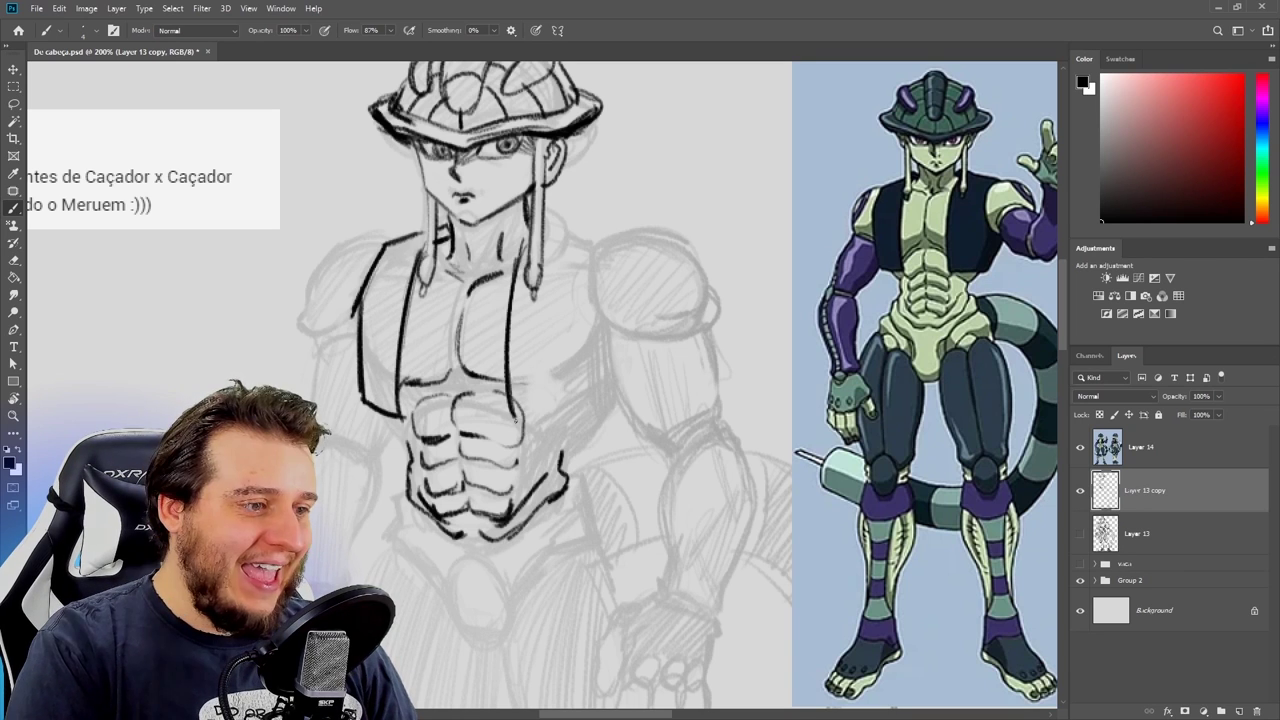
mouse_move(512, 421)
left_mouse_down()
mouse_move(586, 418)
mouse_move(616, 395)
left_mouse_up()
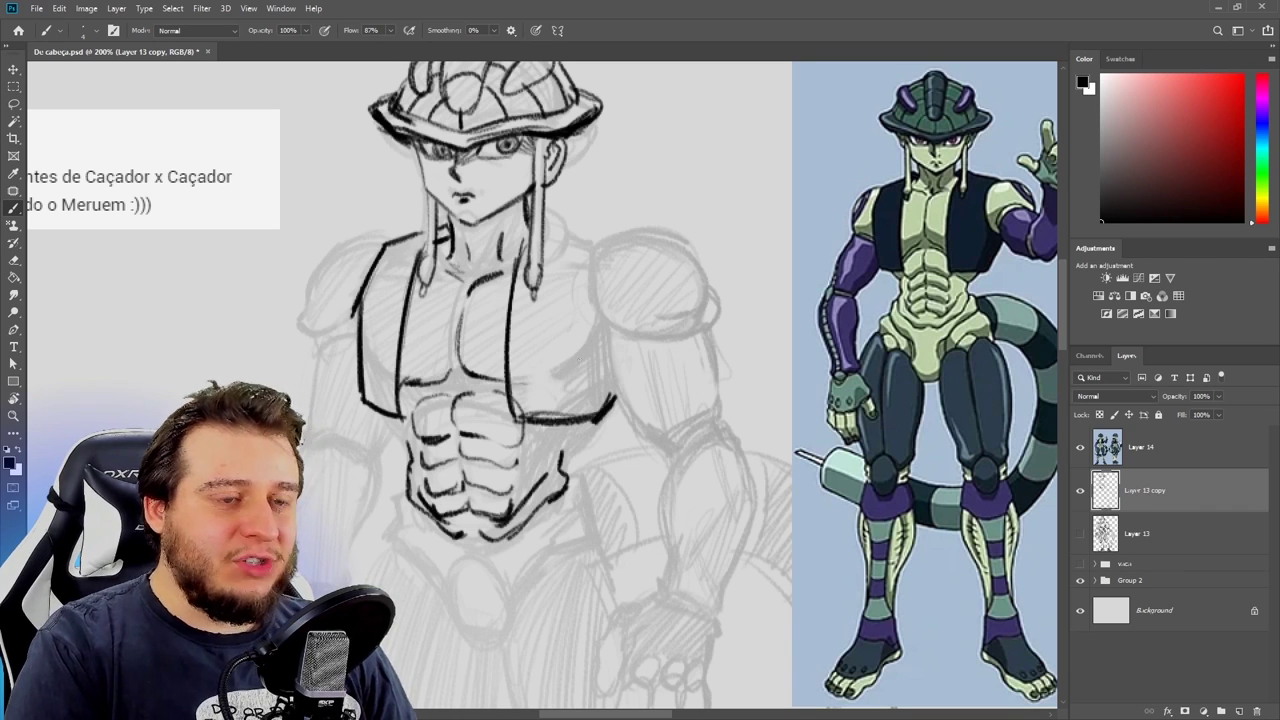
left_click_drag(594, 252, 608, 398)
Step: Outline both rounded shoulders with their lower rims and draw the curved oval markings on them
mouse_move(384, 242)
left_mouse_down()
mouse_move(348, 250)
mouse_move(304, 322)
left_mouse_up()
left_click_drag(380, 240, 302, 348)
left_click_drag(302, 288, 358, 354)
left_click_drag(622, 334, 706, 314)
left_click_drag(708, 318, 676, 242)
mouse_move(594, 270)
left_mouse_down()
mouse_move(704, 268)
mouse_move(711, 310)
left_mouse_up()
mouse_move(618, 244)
left_mouse_down()
mouse_move(684, 240)
mouse_move(698, 339)
mouse_move(688, 306)
mouse_move(699, 305)
left_mouse_up()
left_click_drag(650, 247, 700, 300)
left_click_drag(672, 242, 648, 304)
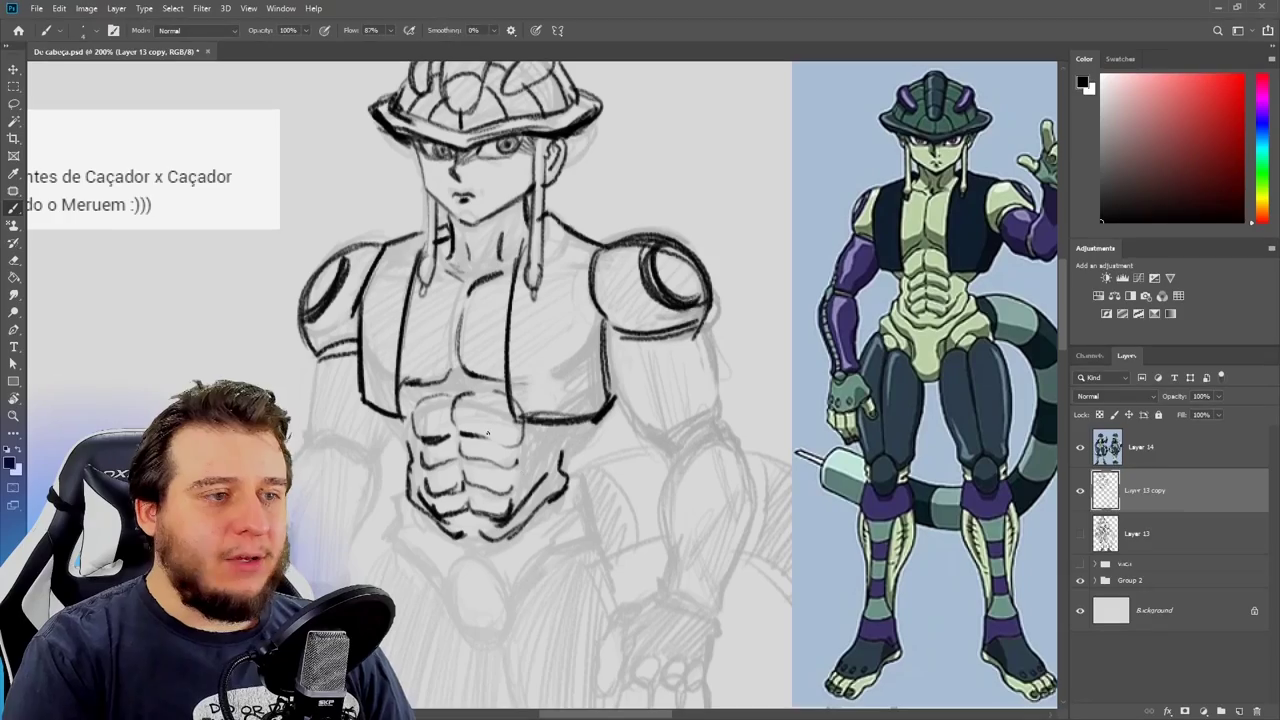
Step: Accent the pectoral fold, draw the collarbones and add shading strokes to the neck under the chin
mouse_move(402, 392)
left_mouse_down()
mouse_move(505, 384)
mouse_move(437, 374)
left_mouse_up()
left_click_drag(440, 268, 468, 294)
mouse_move(482, 281)
left_mouse_down()
mouse_move(521, 268)
mouse_move(507, 270)
left_mouse_up()
left_click_drag(457, 221, 469, 245)
left_click_drag(518, 200, 482, 230)
left_click_drag(516, 206, 482, 238)
scroll(540, 380, "down", 2)
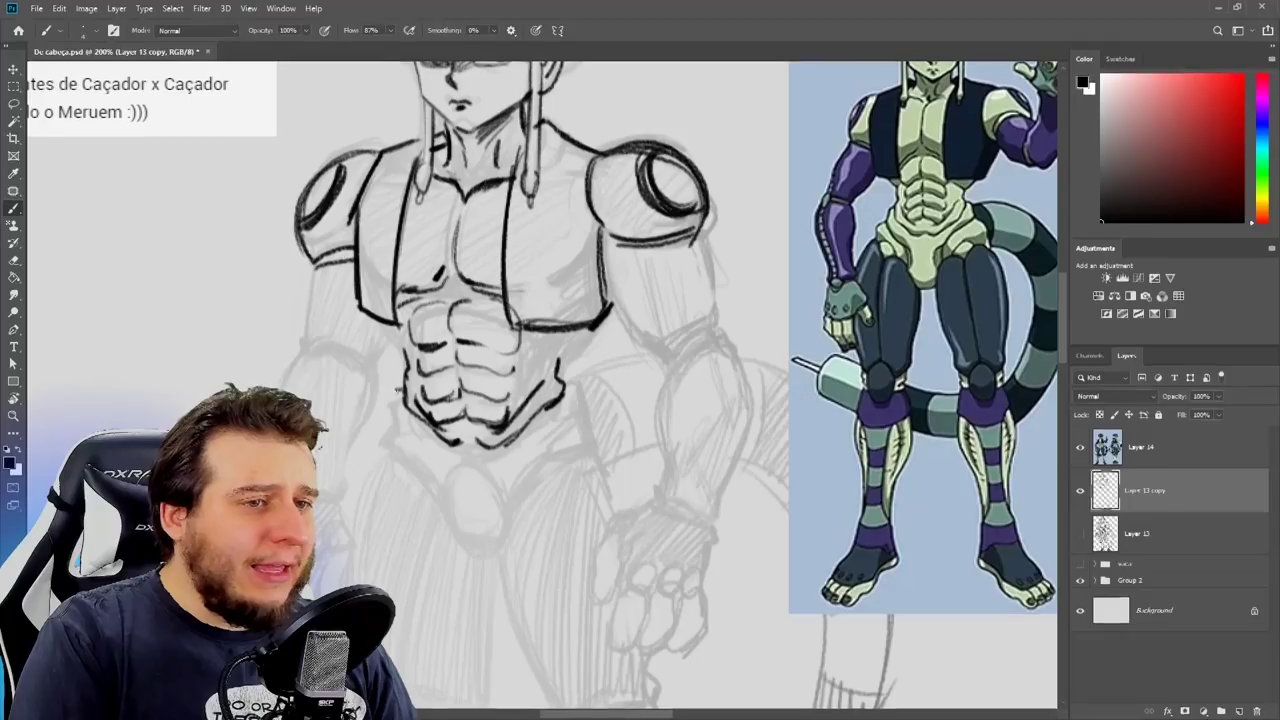
Step: Draw the hip plate contour tapering to a rounded crotch, and connect the waist to the vest
mouse_move(396, 388)
left_mouse_down()
mouse_move(392, 424)
mouse_move(444, 482)
left_mouse_up()
mouse_move(438, 466)
left_mouse_down()
mouse_move(472, 556)
mouse_move(498, 556)
mouse_move(508, 526)
left_mouse_up()
mouse_move(490, 484)
left_mouse_down()
mouse_move(494, 500)
mouse_move(520, 462)
mouse_move(508, 534)
left_mouse_up()
mouse_move(512, 472)
left_mouse_down()
mouse_move(574, 412)
mouse_move(578, 382)
mouse_move(580, 406)
mouse_move(558, 350)
mouse_move(530, 362)
left_mouse_up()
left_click_drag(382, 324, 402, 350)
left_click_drag(402, 351, 411, 330)
left_click_drag(573, 497, 550, 456)
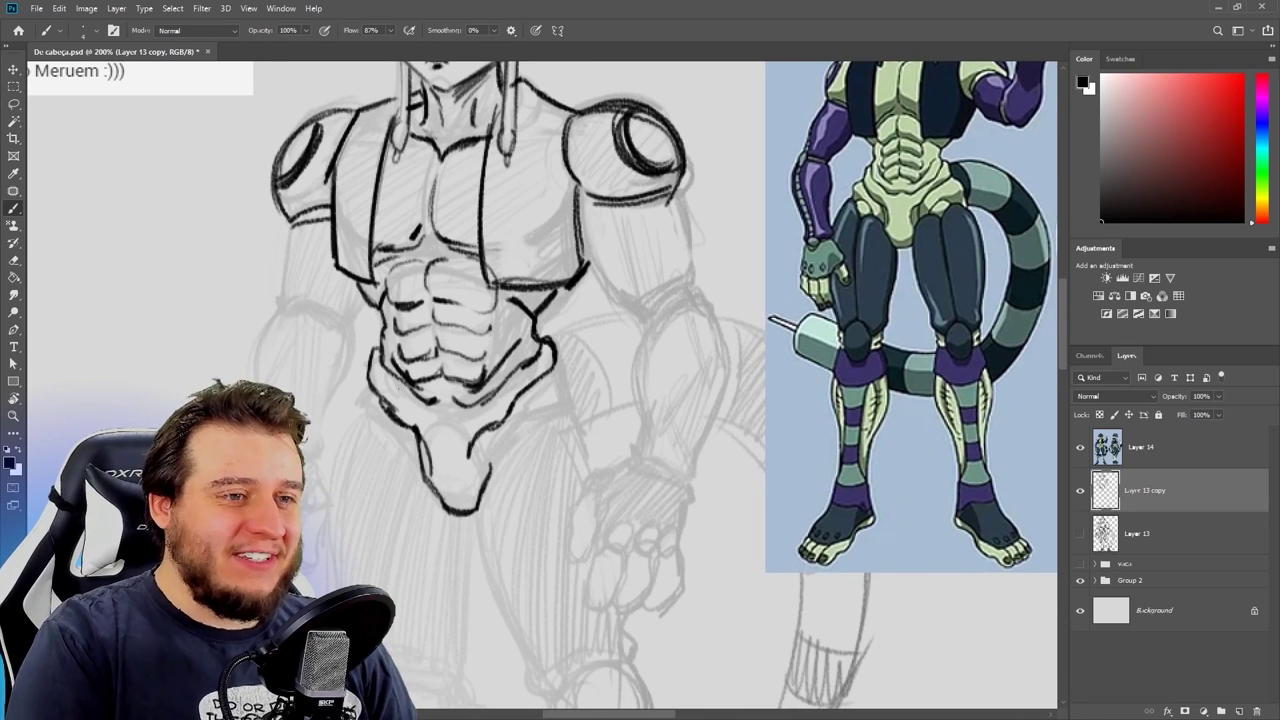
Step: Draw the hip folds and inner contour lines on both sides of the pelvis
mouse_move(383, 442)
left_mouse_down()
mouse_move(402, 463)
mouse_move(379, 469)
left_mouse_up()
left_click_drag(402, 462, 379, 470)
mouse_move(512, 448)
left_mouse_down()
mouse_move(522, 430)
mouse_move(550, 430)
left_mouse_up()
mouse_move(495, 470)
left_mouse_down()
mouse_move(556, 432)
mouse_move(558, 384)
mouse_move(574, 424)
left_mouse_up()
mouse_move(554, 364)
left_mouse_down()
mouse_move(570, 438)
mouse_move(559, 355)
mouse_move(536, 361)
left_mouse_up()
Step: Save the document and draw the outer and inner contours of both thighs down to the knees
key("ctrl+minus")
key("ctrl+s")
mouse_move(470, 324)
left_mouse_down()
mouse_move(446, 334)
mouse_move(486, 428)
mouse_move(490, 352)
mouse_move(490, 399)
left_mouse_up()
mouse_move(442, 294)
left_mouse_down()
mouse_move(420, 357)
mouse_move(430, 397)
left_mouse_up()
mouse_move(429, 307)
left_mouse_down()
mouse_move(420, 336)
mouse_move(438, 419)
mouse_move(456, 432)
left_mouse_up()
left_click_drag(500, 340, 530, 420)
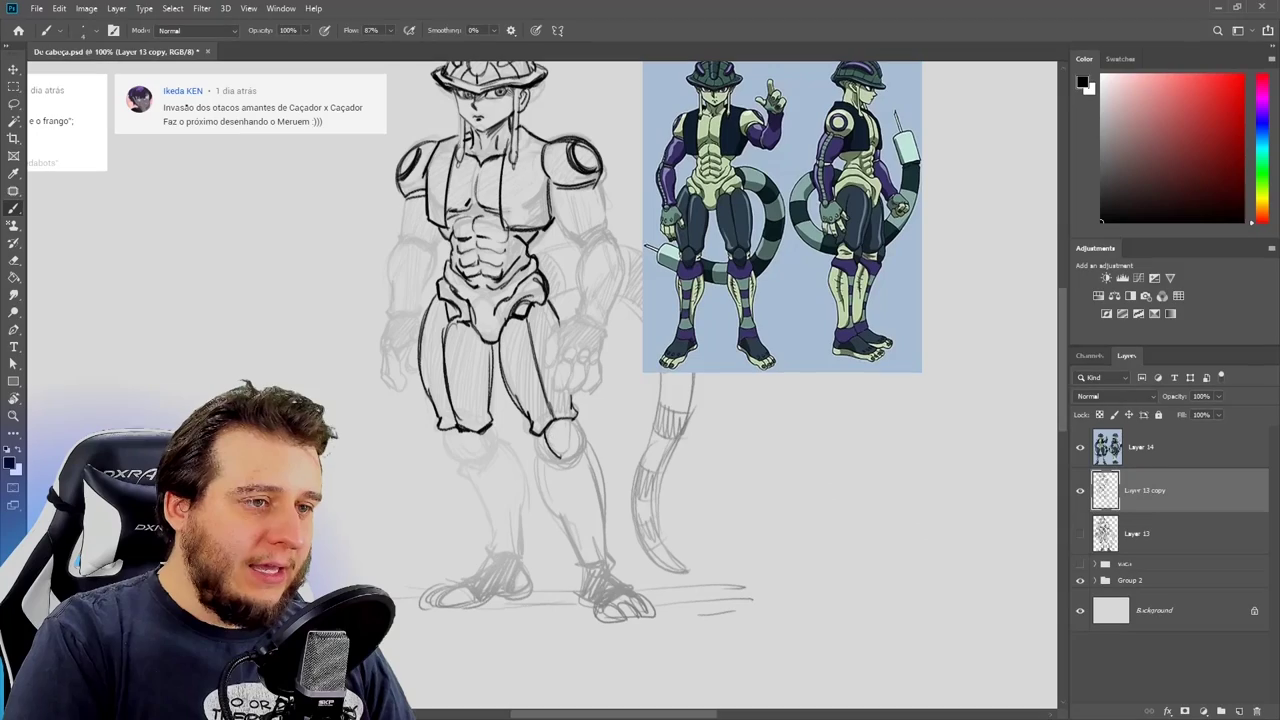
Step: Draw both rounded kneecaps, save the document and outline the left lower leg to the ankle
mouse_move(570, 428)
left_mouse_down()
mouse_move(552, 458)
mouse_move(572, 458)
mouse_move(575, 417)
left_mouse_up()
mouse_move(445, 428)
left_mouse_down()
mouse_move(470, 466)
mouse_move(492, 446)
mouse_move(496, 460)
mouse_move(555, 459)
mouse_move(537, 456)
left_mouse_up()
key("ctrl+s")
left_click_drag(432, 421, 450, 456)
mouse_move(468, 400)
left_mouse_down()
mouse_move(488, 420)
mouse_move(474, 442)
left_mouse_up()
left_click_drag(463, 437, 492, 527)
mouse_move(461, 465)
left_mouse_down()
mouse_move(451, 537)
mouse_move(494, 537)
left_mouse_up()
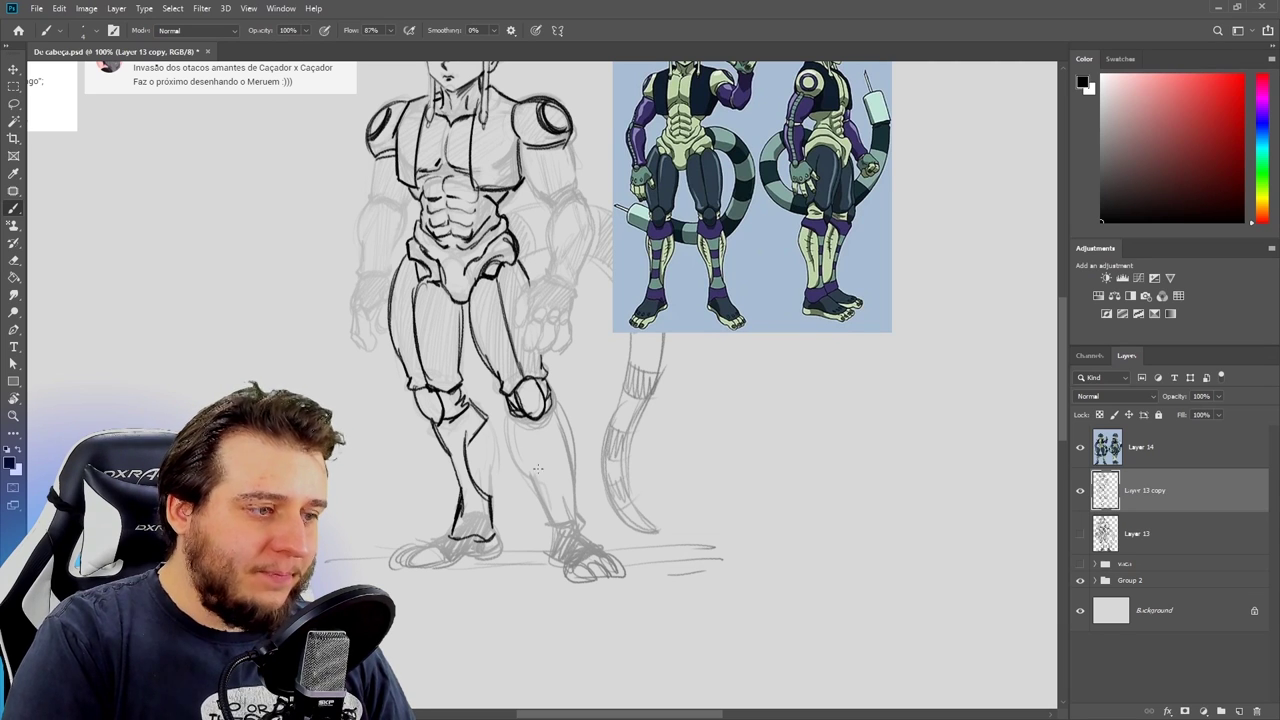
Step: Outline the right lower leg and draw the curved stripe bands down both shins
left_click_drag(506, 408, 557, 540)
left_click_drag(517, 432, 552, 520)
mouse_move(558, 410)
left_mouse_down()
mouse_move(575, 514)
mouse_move(572, 494)
left_mouse_up()
mouse_move(526, 436)
left_mouse_down()
mouse_move(559, 462)
mouse_move(572, 528)
left_mouse_up()
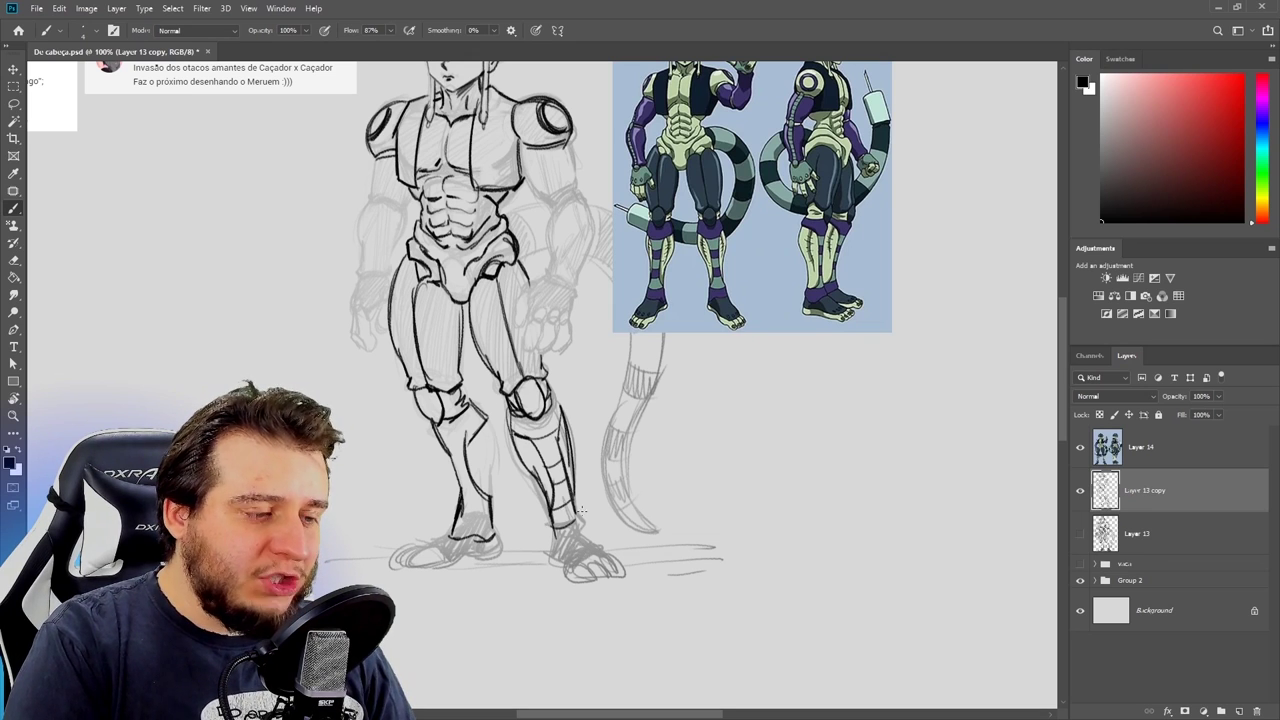
mouse_move(441, 436)
left_mouse_down()
mouse_move(469, 450)
mouse_move(486, 522)
mouse_move(550, 559)
left_mouse_up()
Step: Draw the right foot's instep and the complete left foot with its ankle, sole and toes
left_click_drag(579, 518, 608, 559)
mouse_move(454, 527)
left_mouse_down()
mouse_move(427, 551)
mouse_move(476, 562)
left_mouse_up()
left_click_drag(420, 562, 480, 542)
left_click_drag(474, 548, 496, 548)
mouse_move(498, 528)
left_mouse_down()
mouse_move(494, 552)
mouse_move(418, 572)
left_mouse_up()
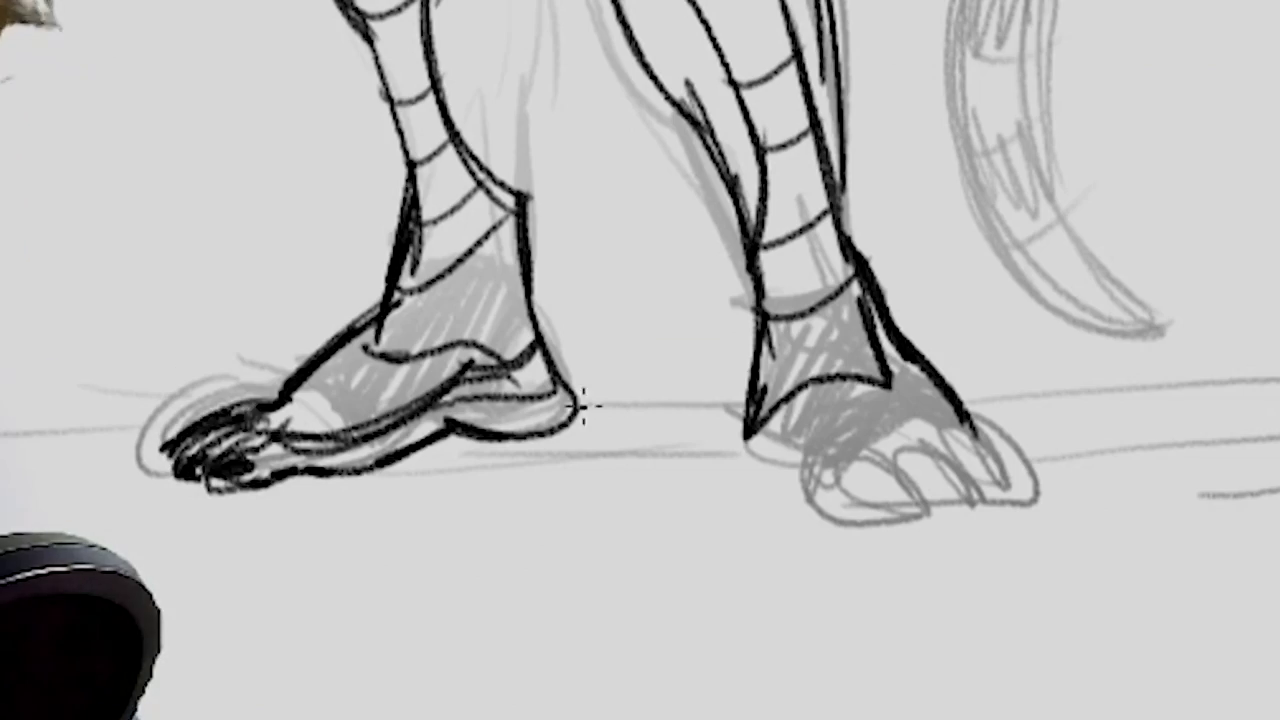
Step: Add the toe and claw details to finish the right foot
left_click_drag(552, 560, 590, 554)
left_click_drag(580, 558, 608, 559)
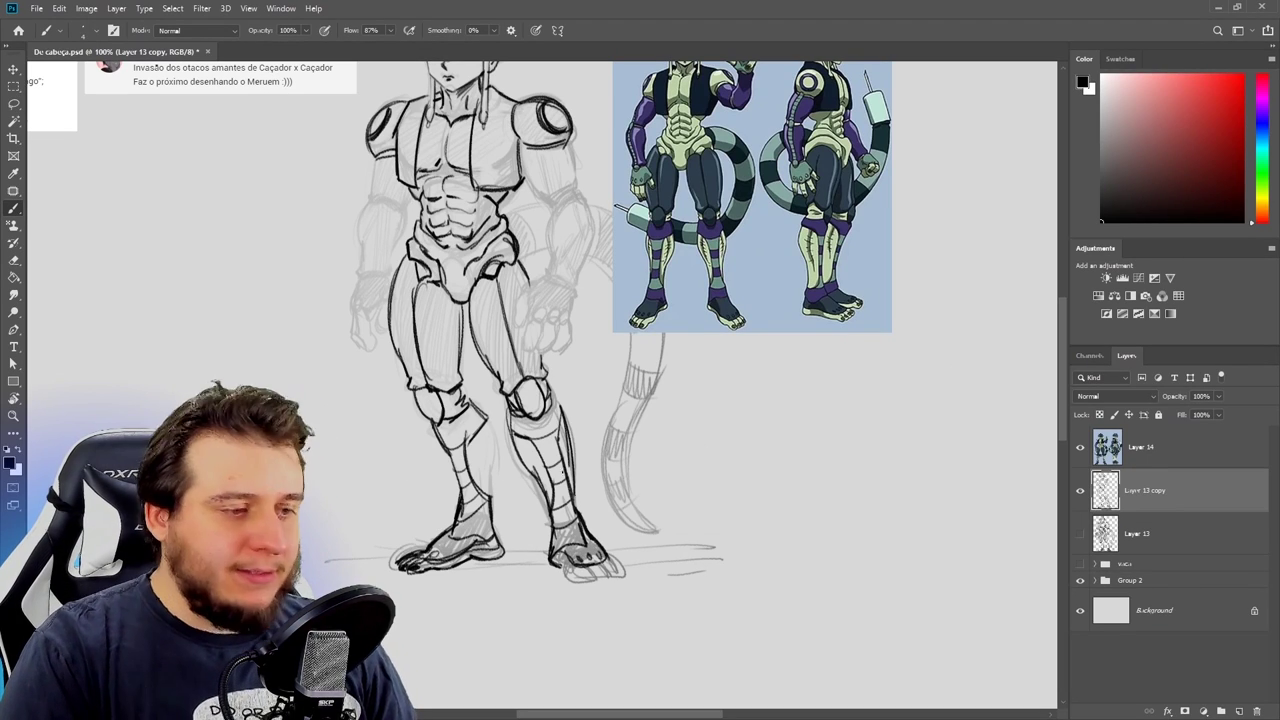
mouse_move(565, 561)
left_mouse_down()
mouse_move(567, 579)
mouse_move(589, 581)
mouse_move(613, 558)
left_mouse_up()
left_click_drag(611, 558, 618, 570)
left_click_drag(612, 568, 602, 658)
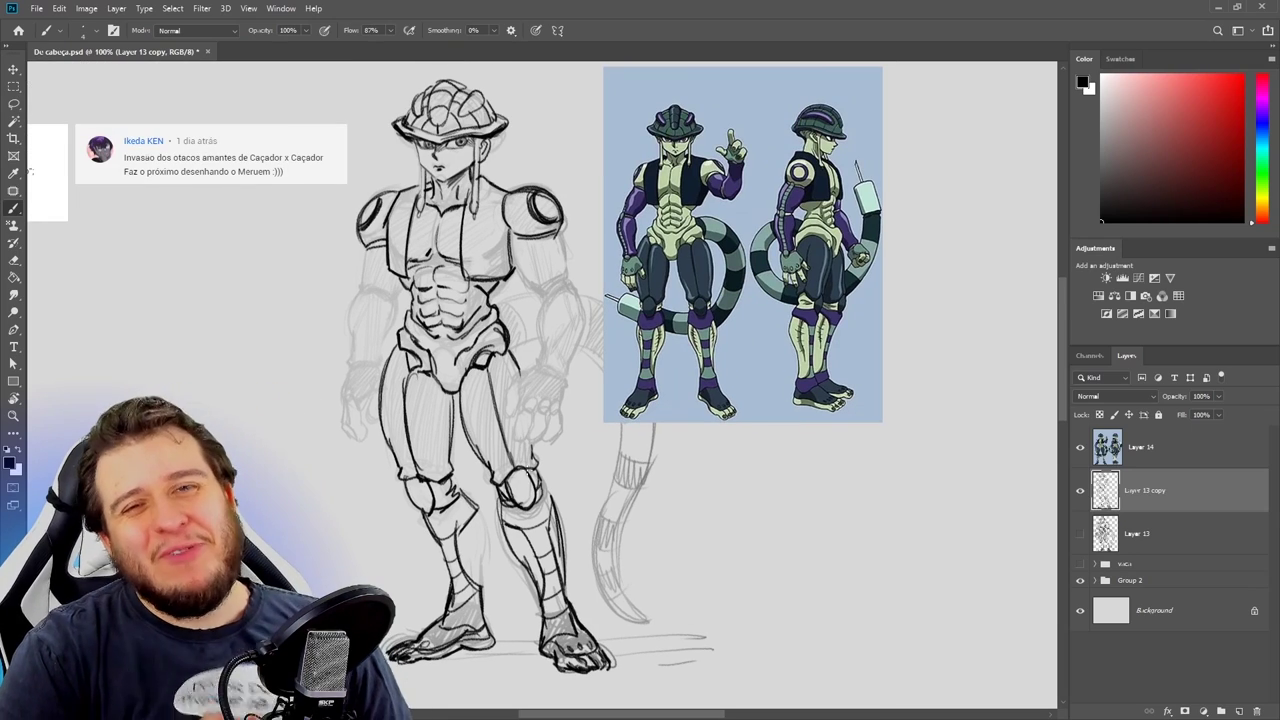
Step: Draw the right upper arm and forearm with the segmented outer strip, elbow and round wrist detail
mouse_move(551, 271)
left_mouse_down()
mouse_move(609, 323)
mouse_move(570, 310)
mouse_move(590, 336)
mouse_move(618, 344)
left_mouse_up()
left_click_drag(604, 280, 616, 322)
mouse_move(612, 274)
left_mouse_down()
mouse_move(626, 334)
mouse_move(608, 420)
left_mouse_up()
mouse_move(630, 332)
left_mouse_down()
mouse_move(618, 410)
mouse_move(630, 371)
left_mouse_up()
left_click_drag(622, 340, 632, 356)
left_click_drag(624, 360, 628, 386)
mouse_move(617, 386)
left_mouse_down()
mouse_move(626, 392)
mouse_move(604, 424)
left_mouse_up()
left_click_drag(598, 332, 590, 400)
mouse_move(596, 380)
left_mouse_down()
mouse_move(588, 406)
mouse_move(604, 414)
left_mouse_up()
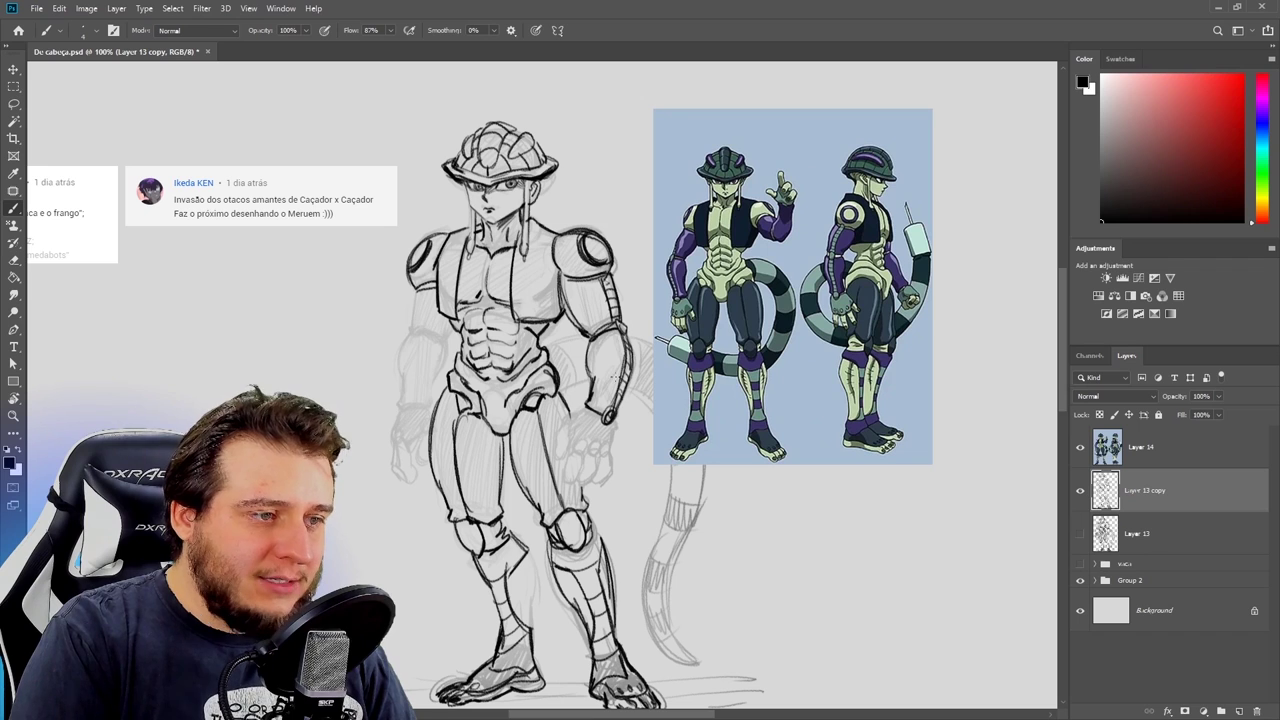
left_click_drag(602, 366, 596, 384)
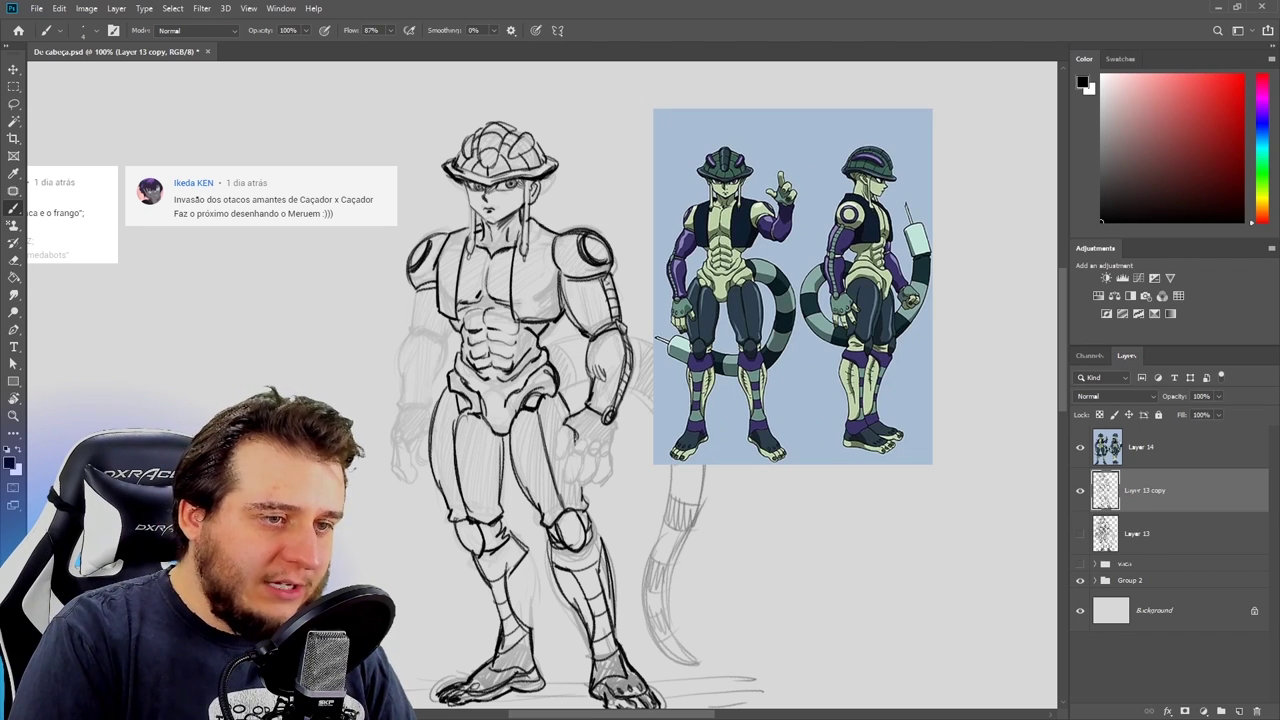
Step: Draw the right hand with its fingers, and outline the left arm and hand
left_click_drag(574, 434, 588, 454)
left_click_drag(586, 450, 612, 452)
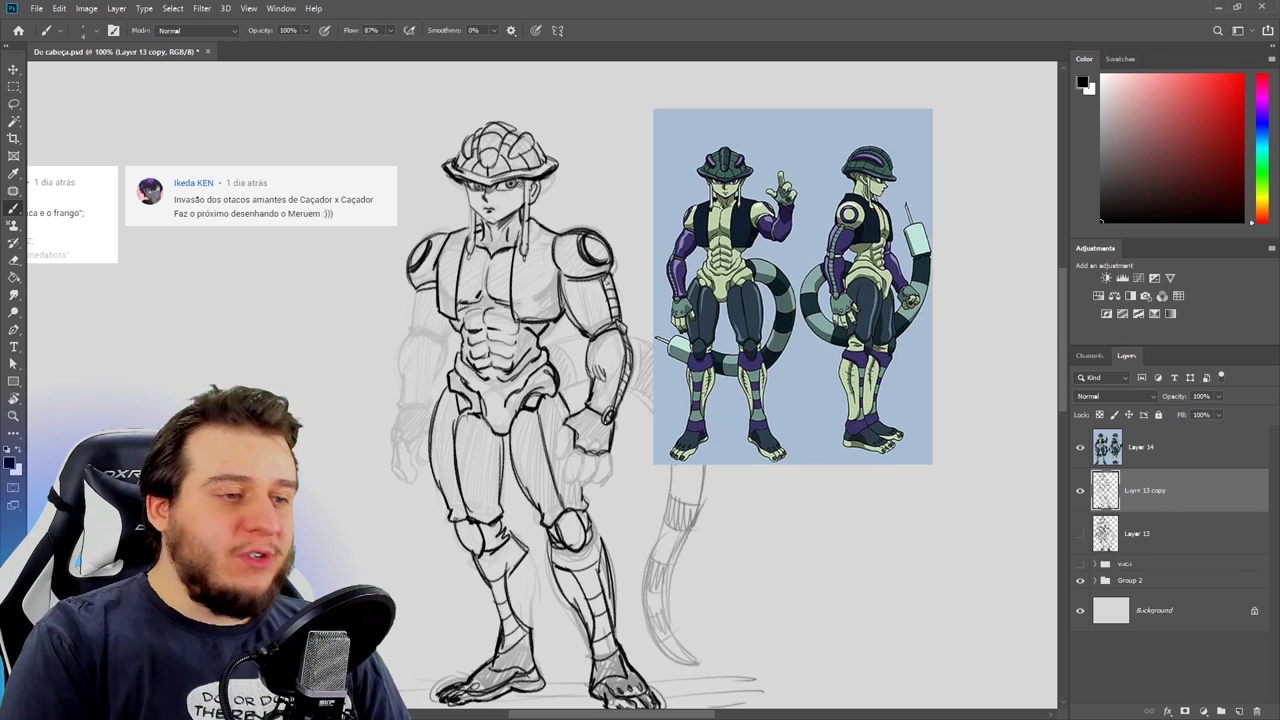
mouse_move(599, 453)
left_mouse_down()
mouse_move(587, 485)
mouse_move(579, 471)
mouse_move(585, 486)
mouse_move(560, 484)
mouse_move(594, 480)
left_mouse_up()
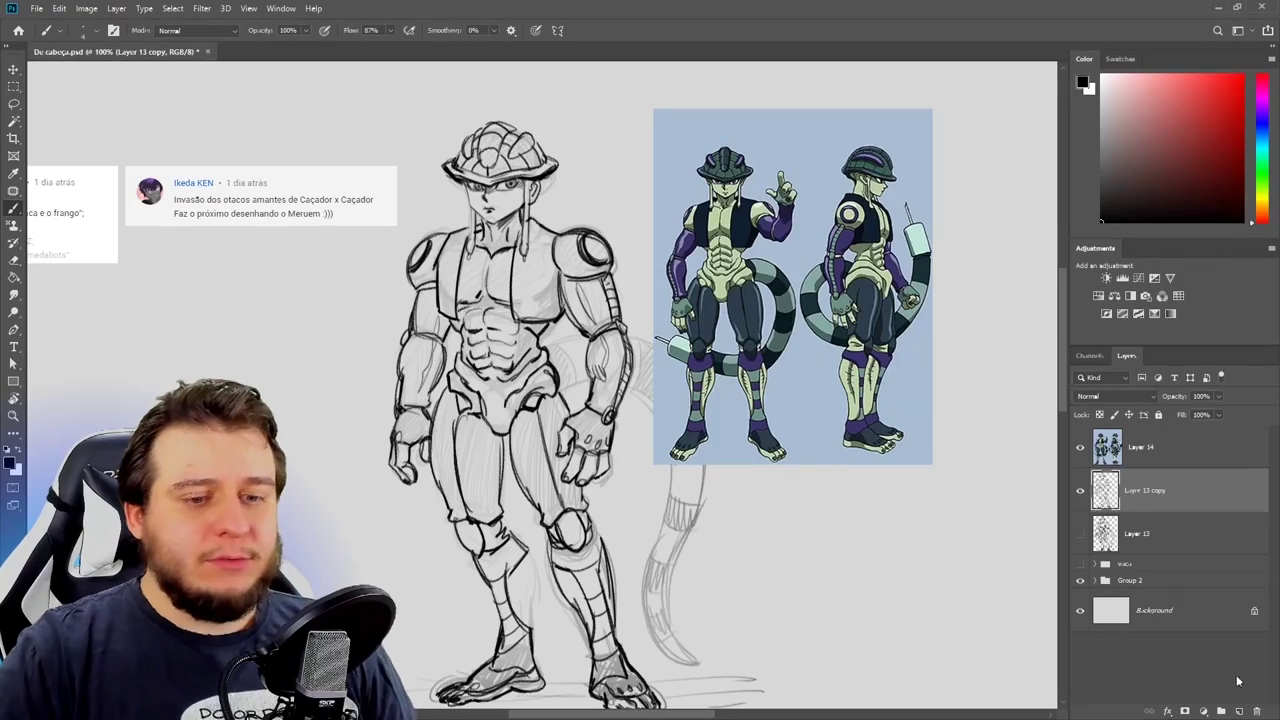
Step: Create a new layer at 51% opacity, fill the vest and thighs with dark tone and clean the edges
left_click(1239, 711)
mouse_move(447, 282)
left_mouse_down()
mouse_move(458, 236)
mouse_move(447, 315)
left_mouse_up()
mouse_move(525, 240)
left_mouse_down()
mouse_move(515, 293)
mouse_move(535, 300)
mouse_move(550, 250)
mouse_move(556, 300)
left_mouse_up()
key("e")
left_click_drag(558, 228, 564, 262)
mouse_move(566, 496)
left_mouse_down()
mouse_move(552, 528)
mouse_move(587, 512)
mouse_move(586, 464)
mouse_move(563, 443)
left_mouse_up()
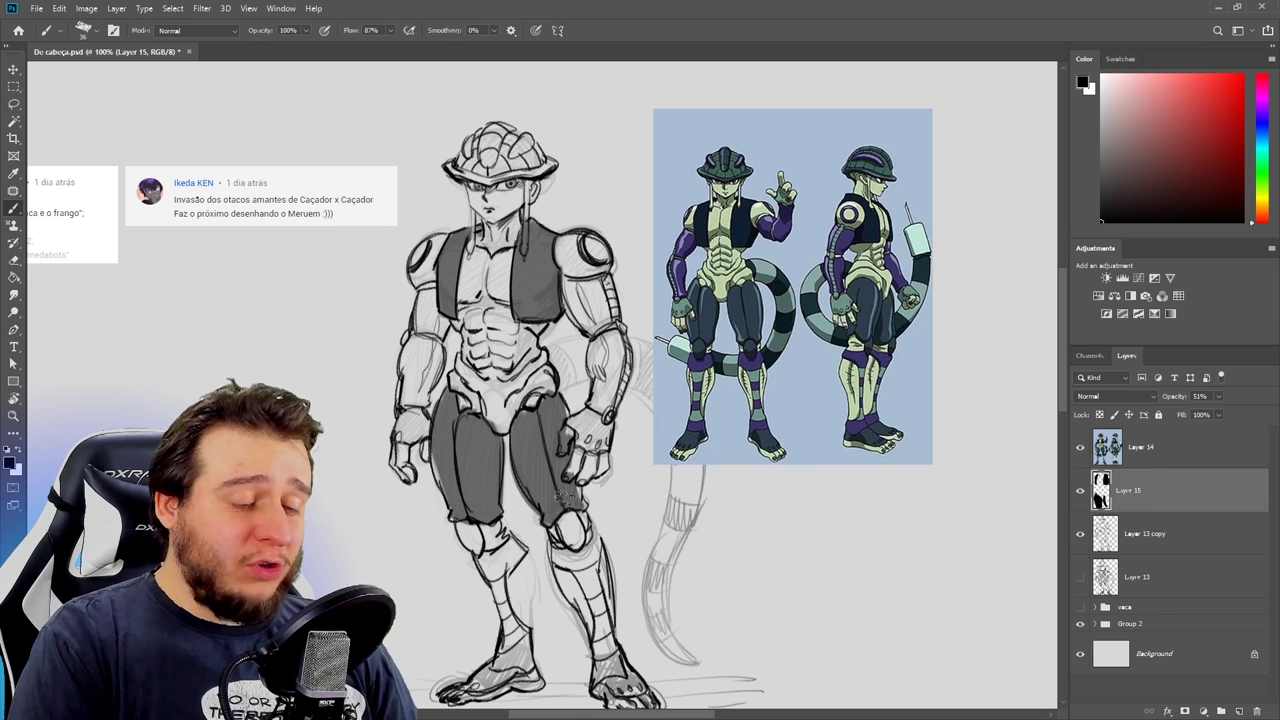
Step: Outline the curved tail and draw the cylindrical segment with a needle-like stinger at its end
key("e")
key("b")
key("e")
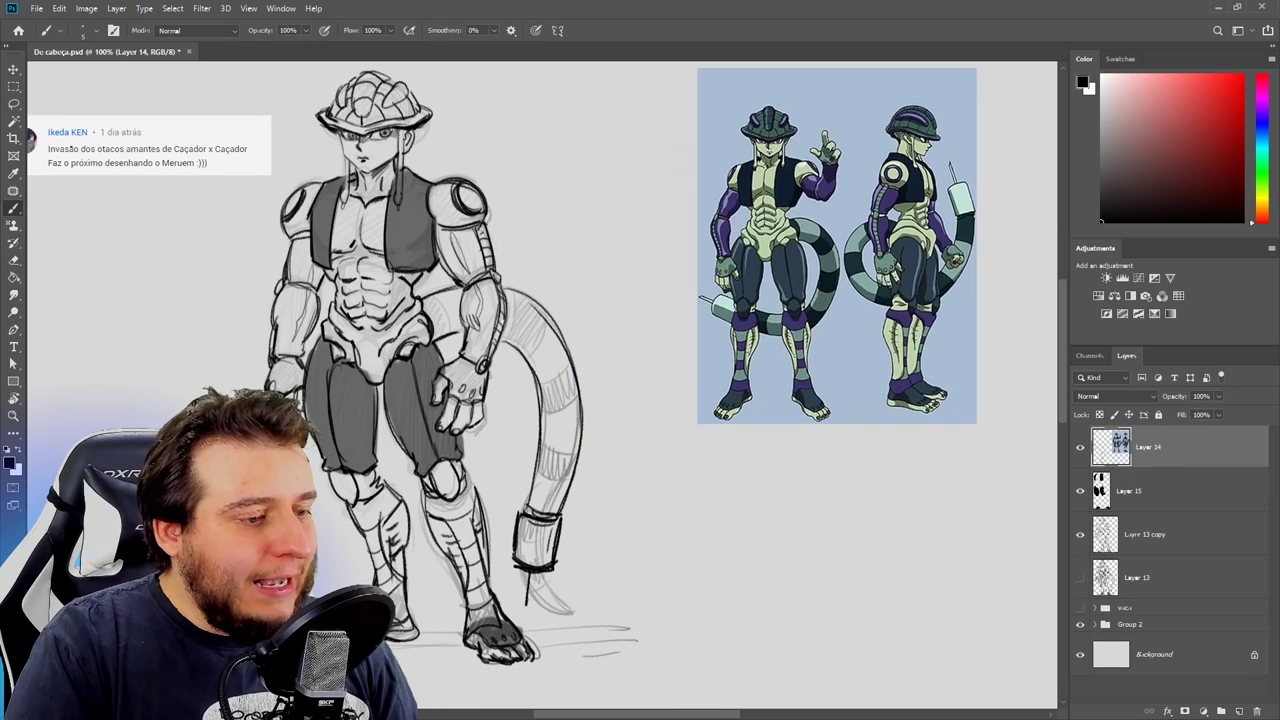
left_click_drag(534, 570, 531, 609)
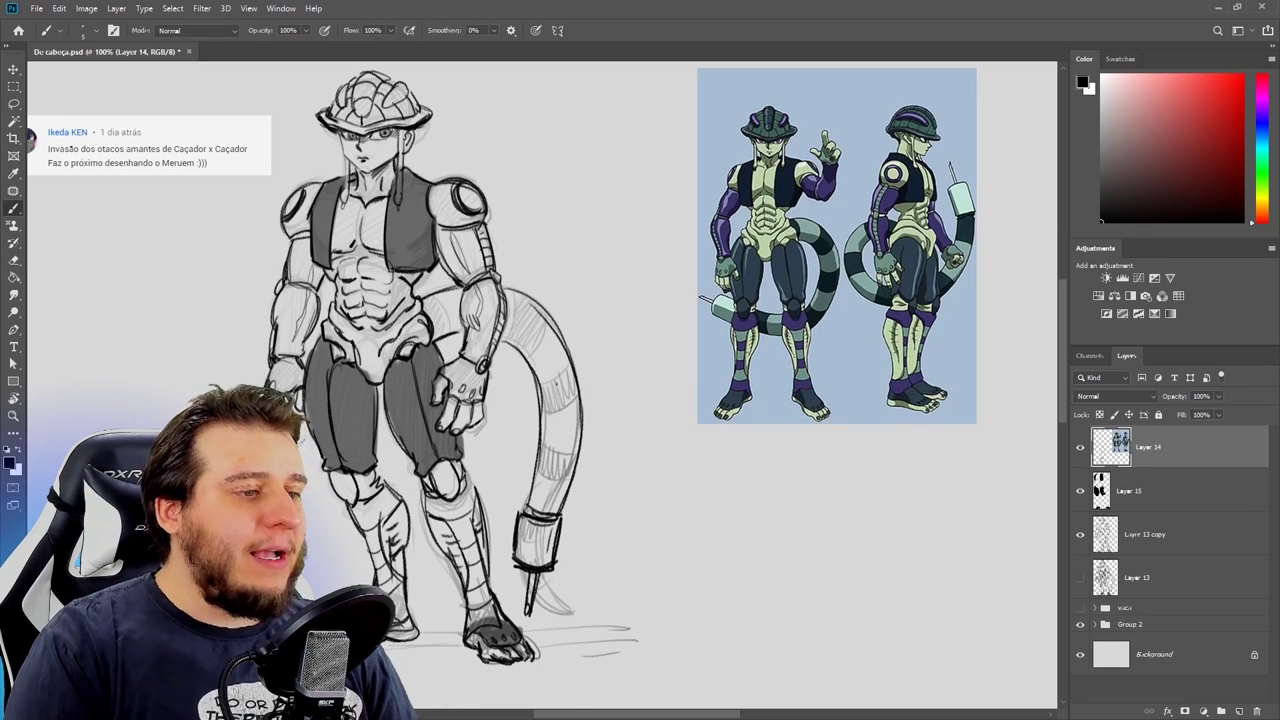
Step: Draw the curved band divisions along the length of the tail
left_click_drag(539, 474, 568, 481)
mouse_move(537, 436)
left_mouse_down()
mouse_move(577, 443)
mouse_move(581, 402)
left_mouse_up()
left_click_drag(528, 370, 562, 350)
left_click_drag(518, 308, 538, 352)
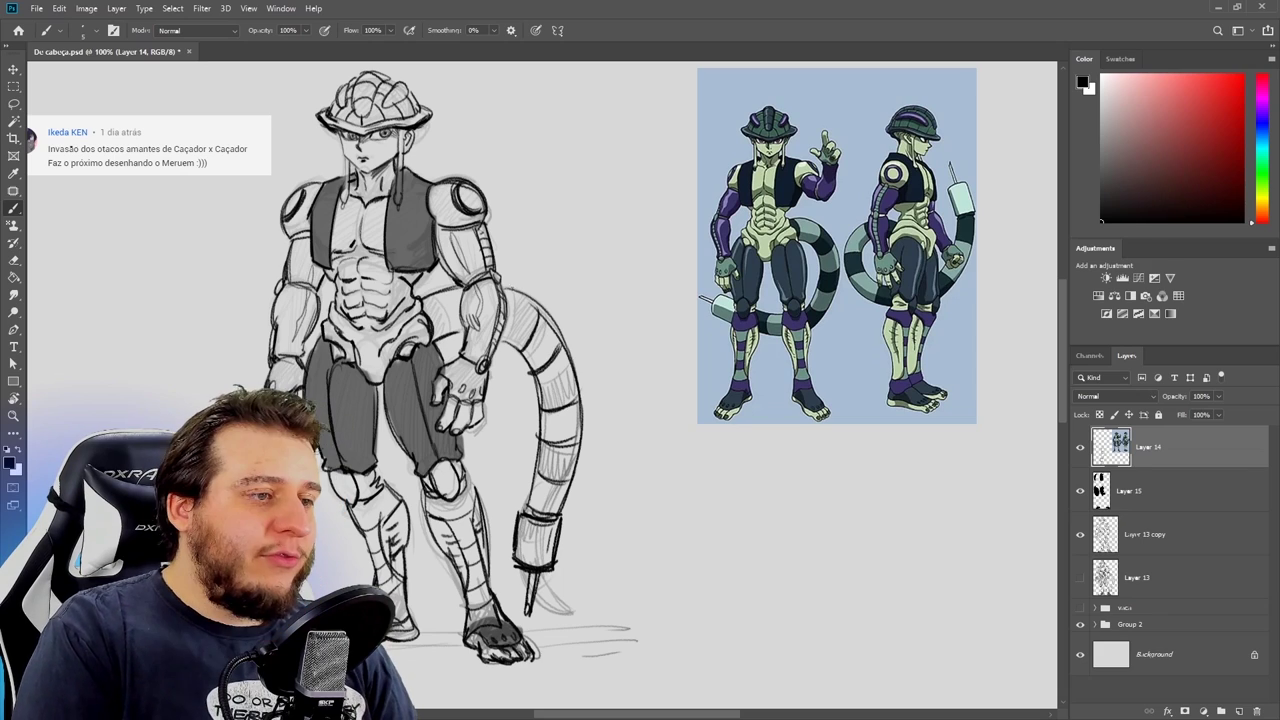
left_click_drag(446, 296, 452, 334)
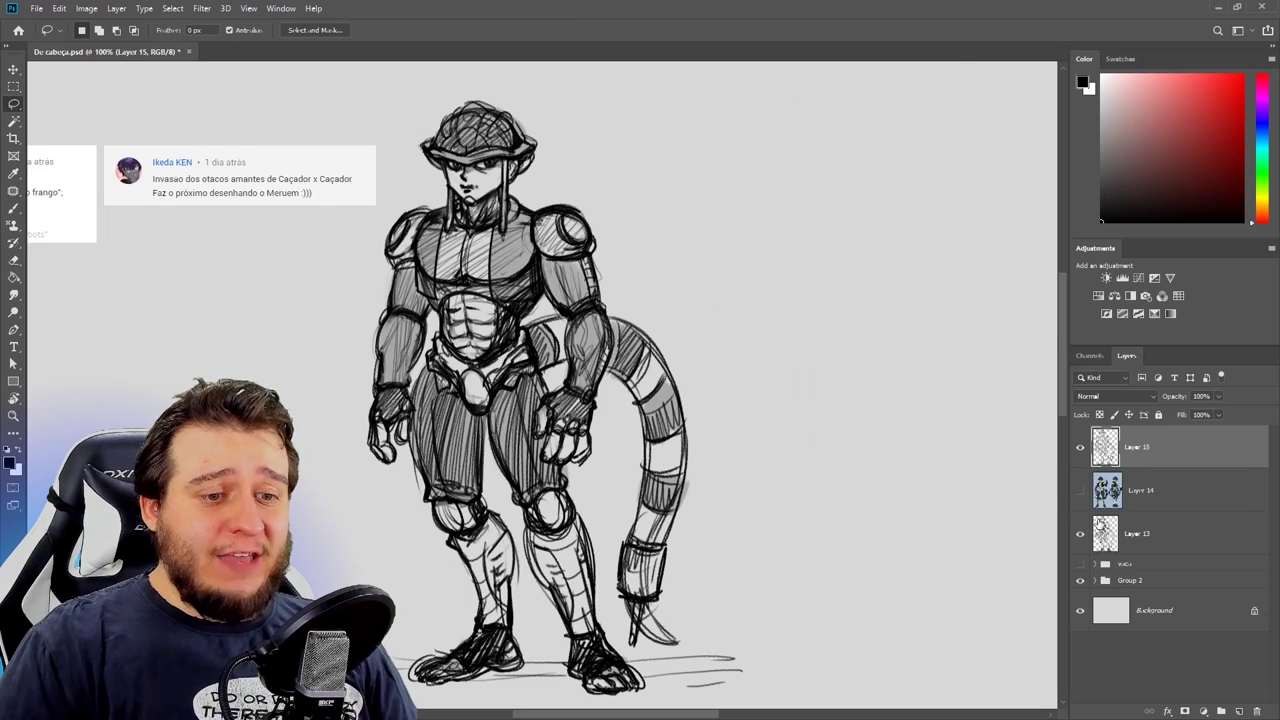
Step: Move the redrawn figure beside the original memory sketch for comparison
key("v")
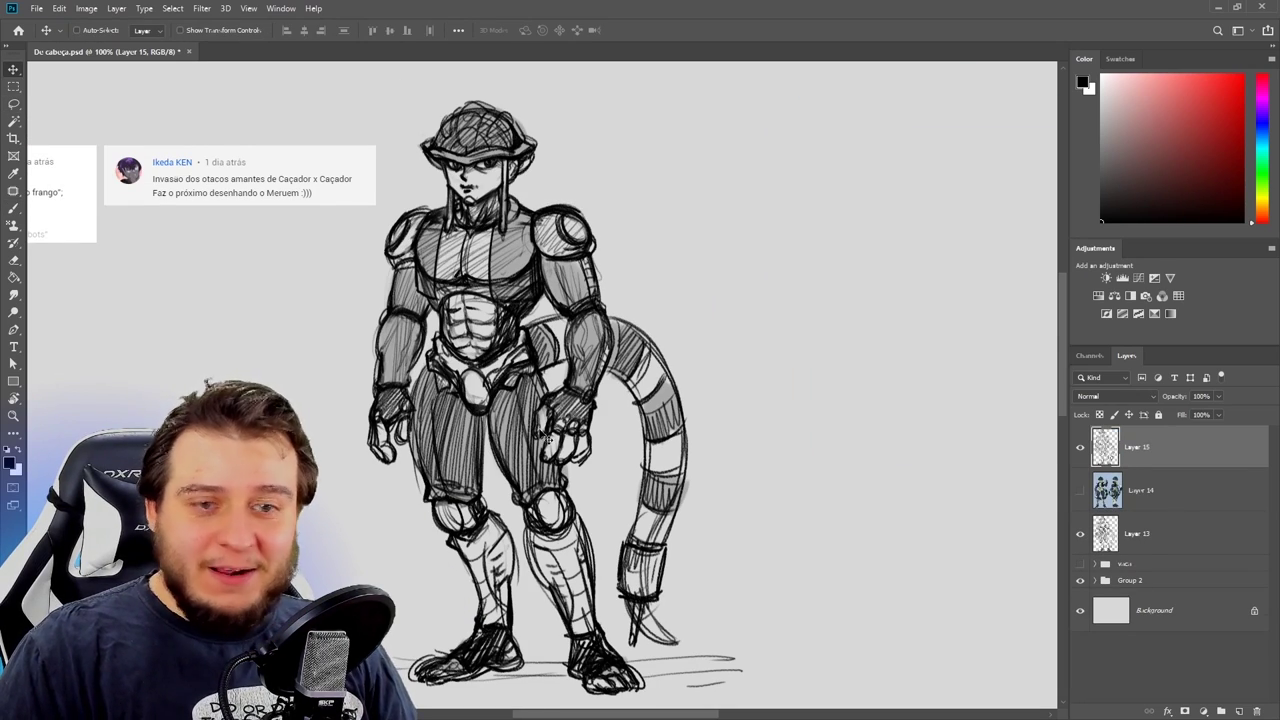
left_click_drag(538, 472, 863, 485)
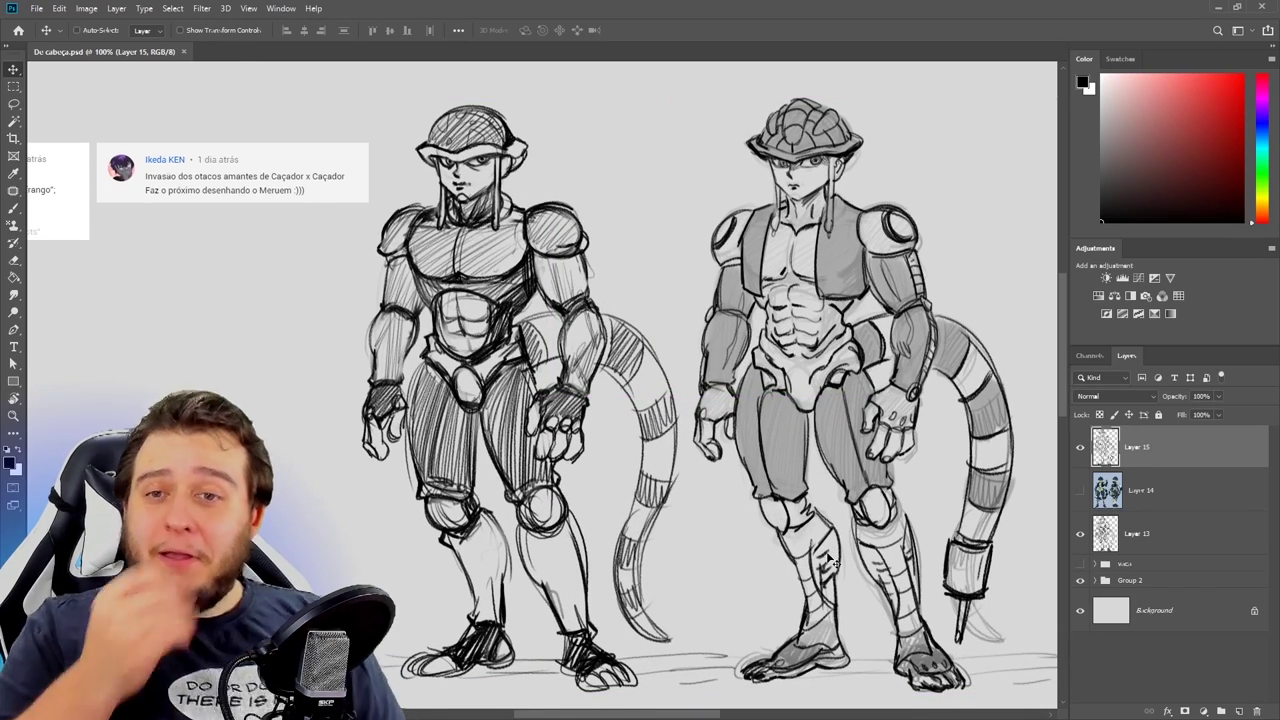